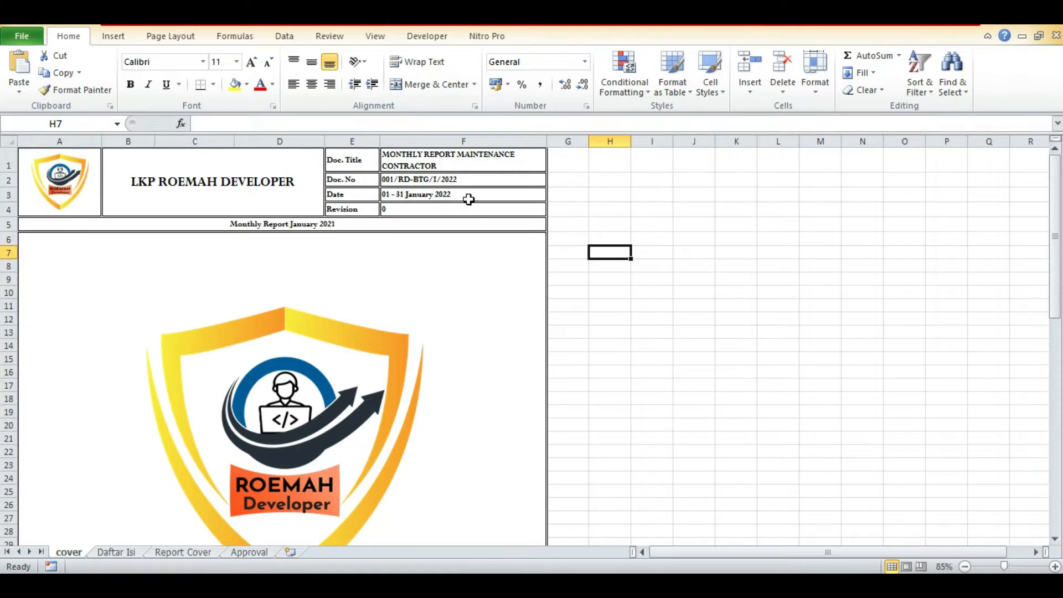
Examine the document number, date and report month entries on the cover sheet.
left_click(442, 177)
left_click(440, 197)
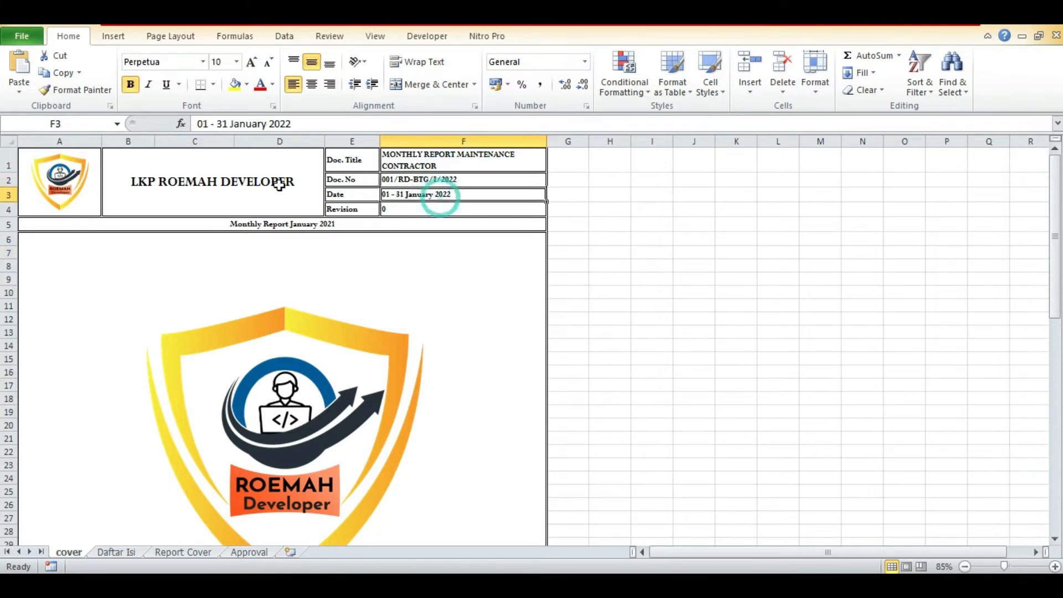
left_click(334, 224)
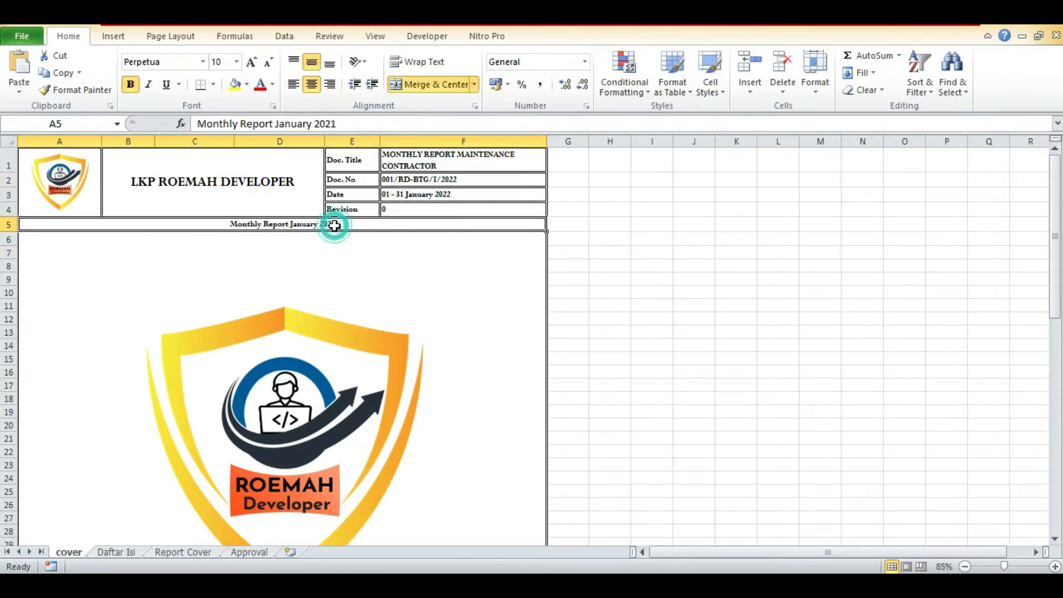
left_click(454, 180)
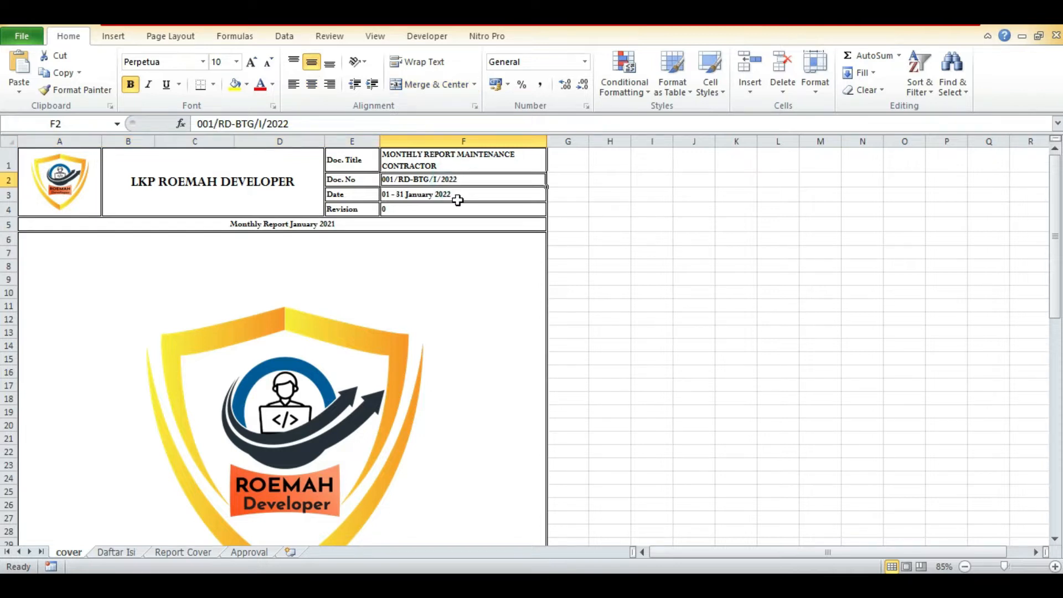
left_click(259, 124)
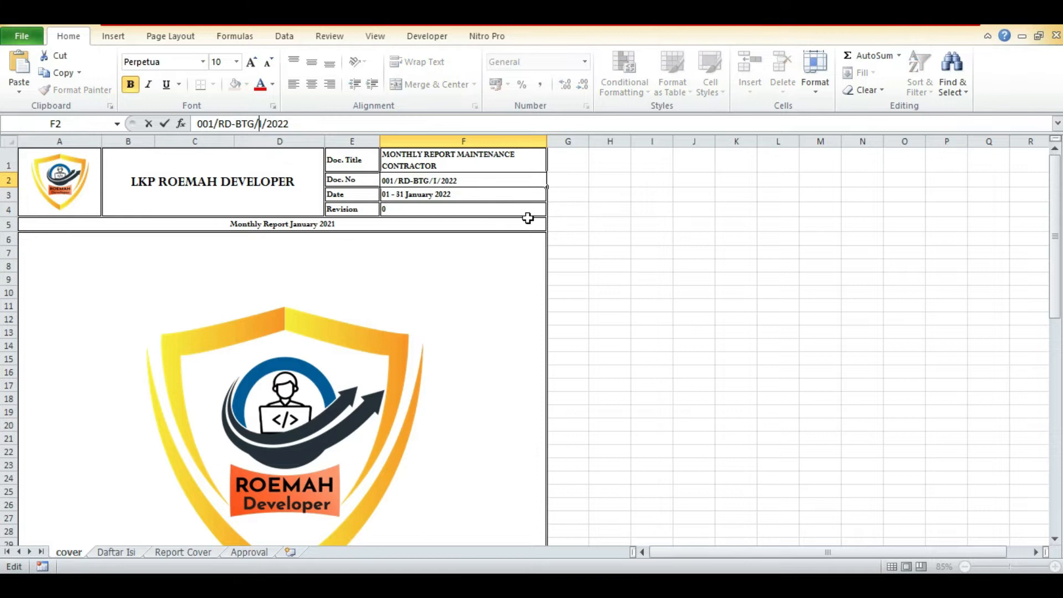
key("Return")
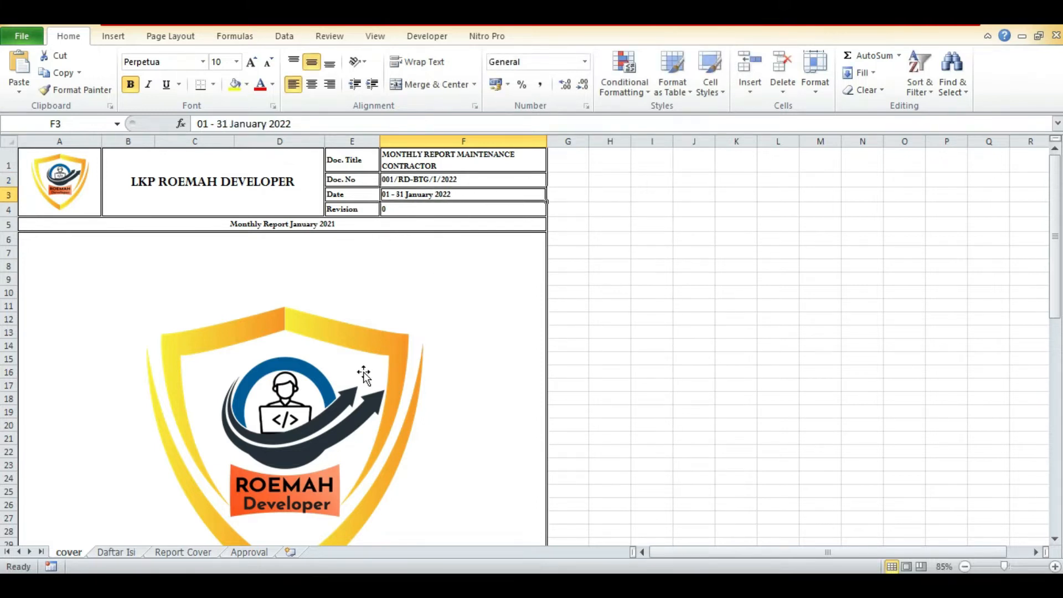
scroll(354, 442, "down", 6)
left_click(305, 411)
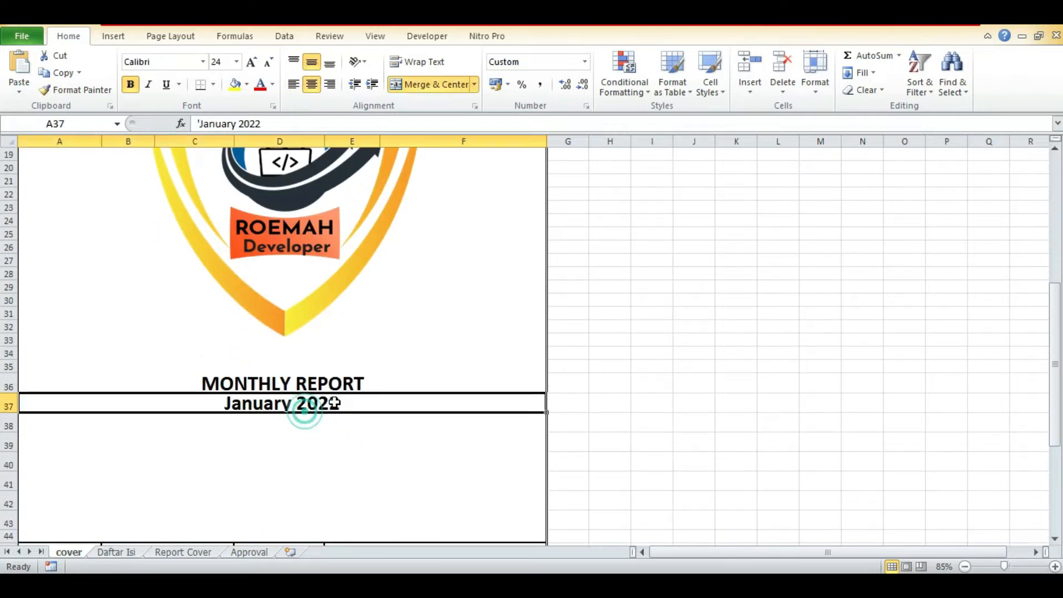
scroll(610, 376, "up", 5)
Review the report headers on the Daftar Isi, Report Cover and Approval sheets, ending back on the cover sheet.
left_click(133, 552)
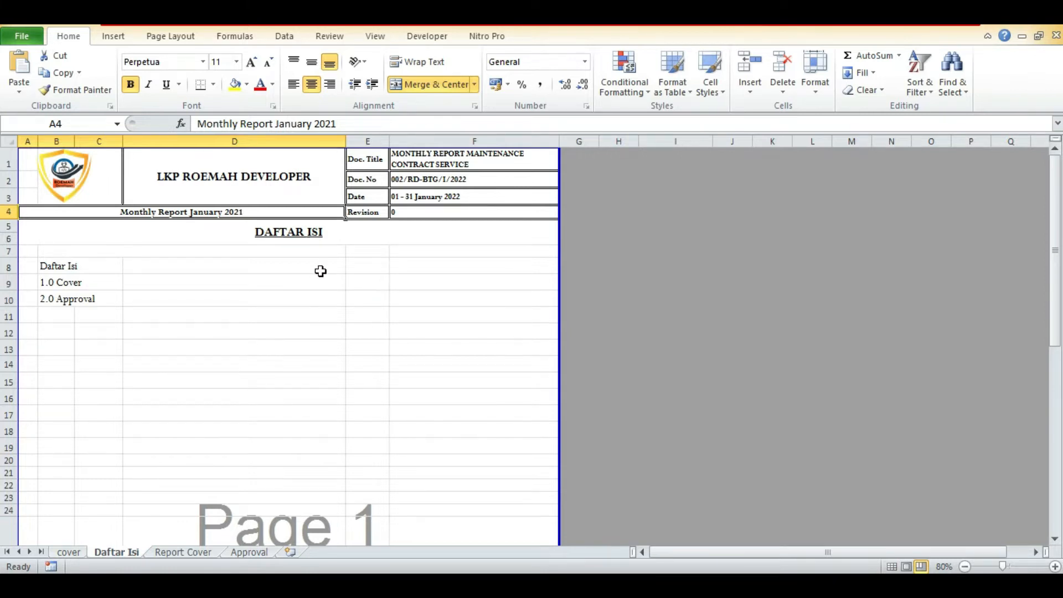
left_click(187, 553)
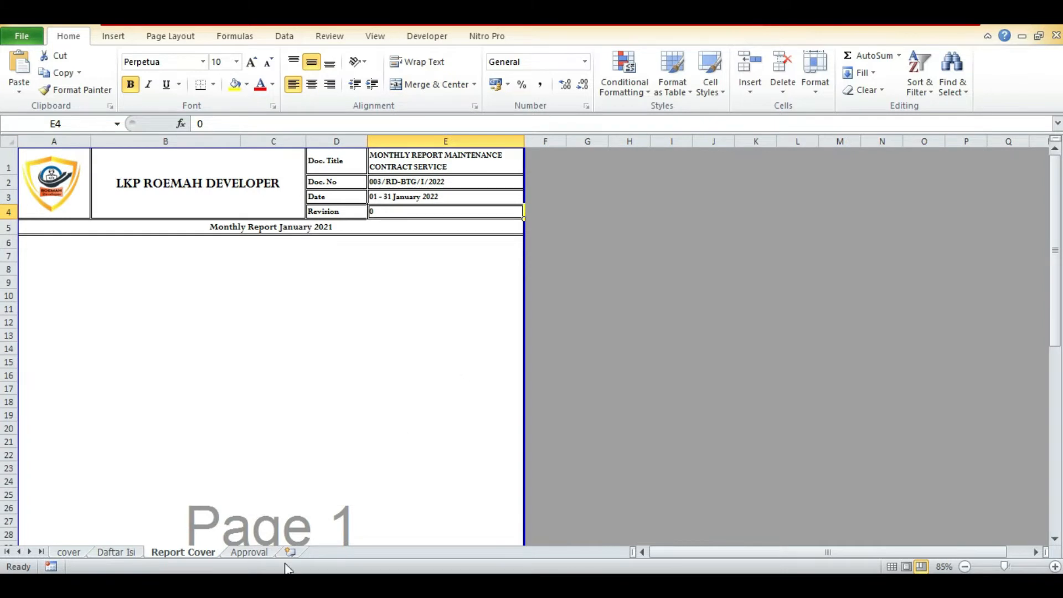
left_click(250, 552)
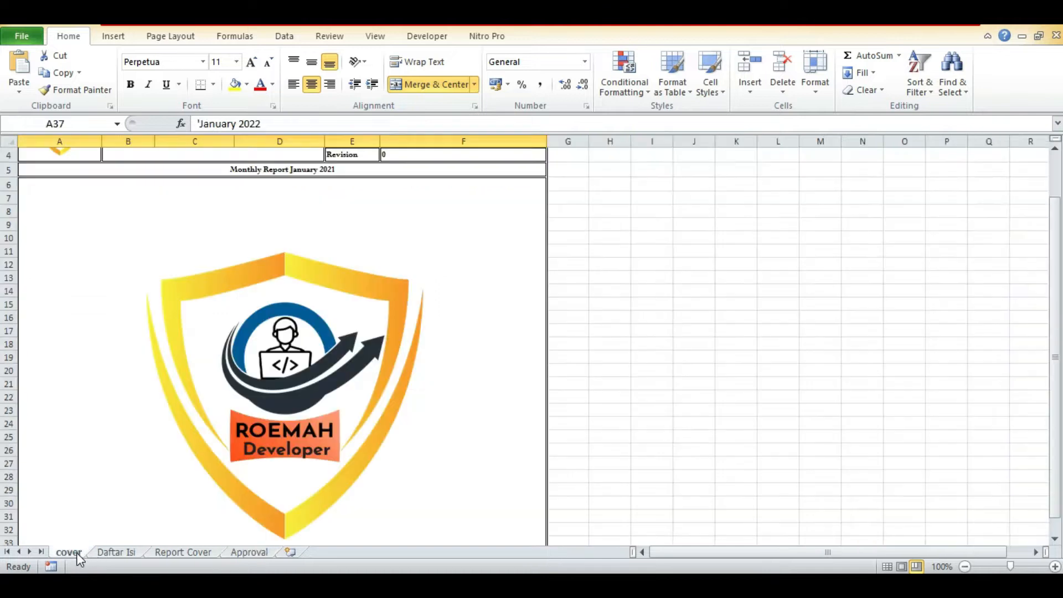
left_click(72, 552)
scroll(736, 332, "up", 1)
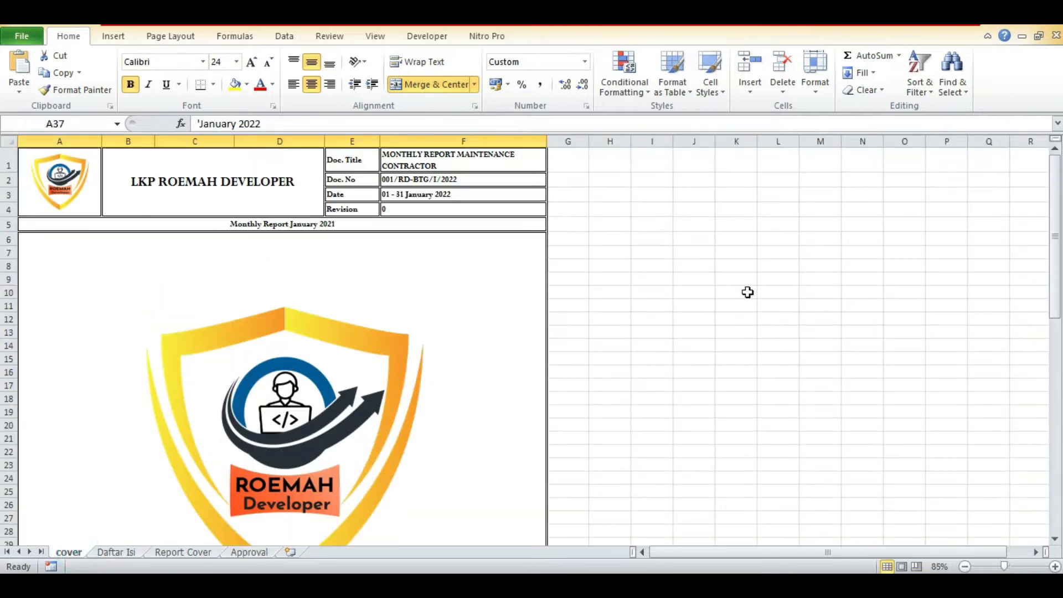
Apply All Borders to cell H3 beside the cover header.
left_click(611, 195)
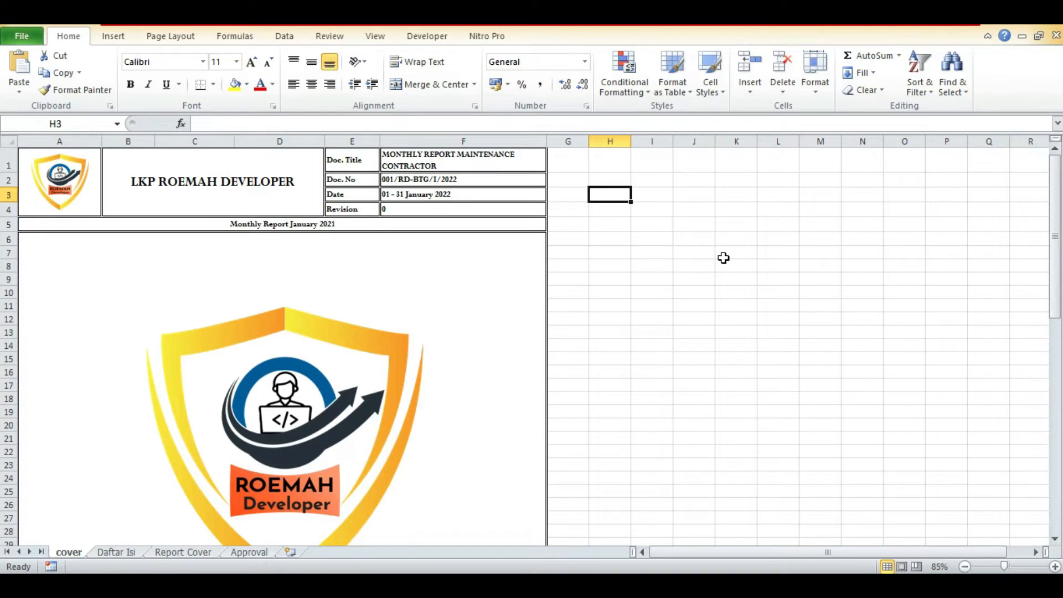
left_click(213, 84)
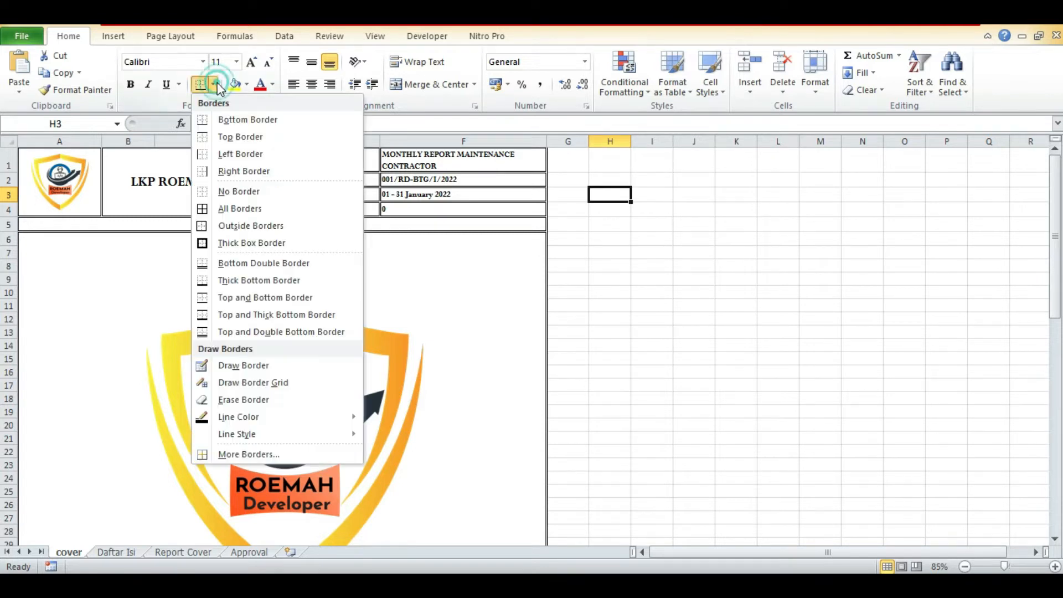
left_click(235, 209)
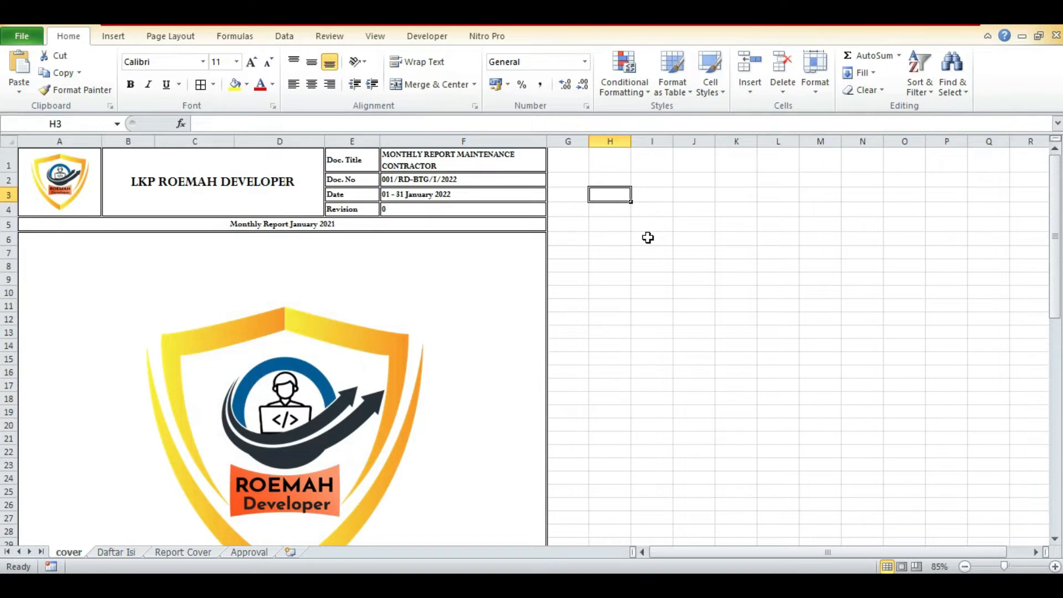
Try entering "1 january" in cell H3.
type("1 janu")
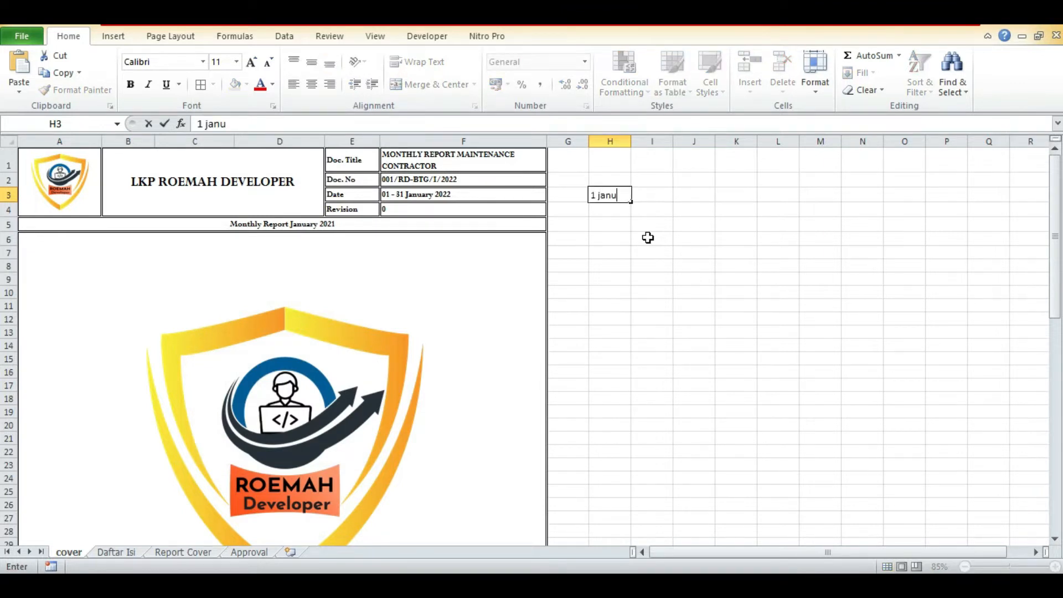
type("ary")
key("Return")
key("Up")
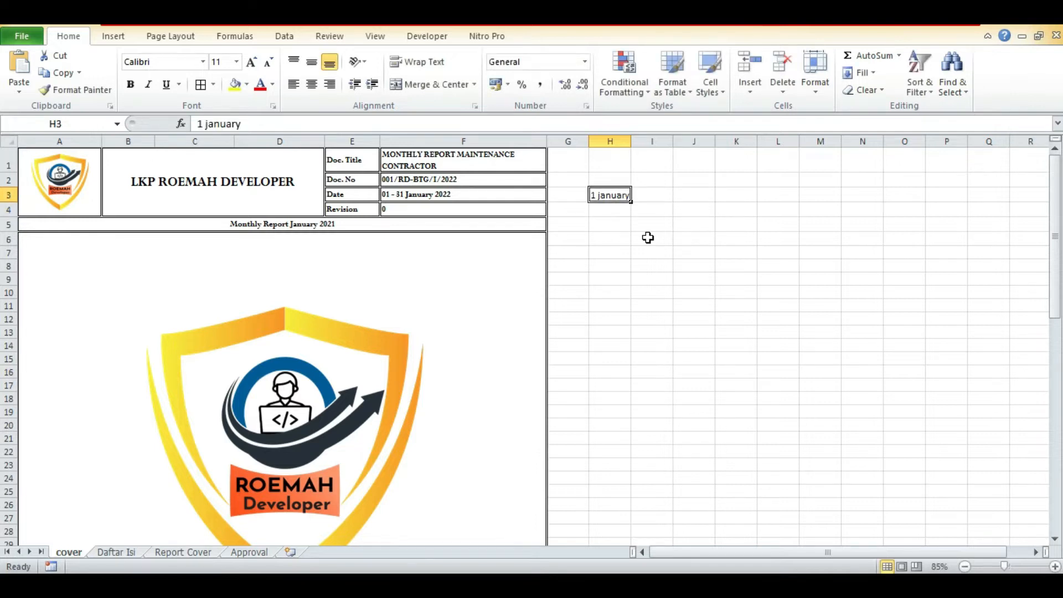
Replace the content of cell H3 with the date 1/1.
key("BackSpace")
type("1/1")
key("Return")
key("Up")
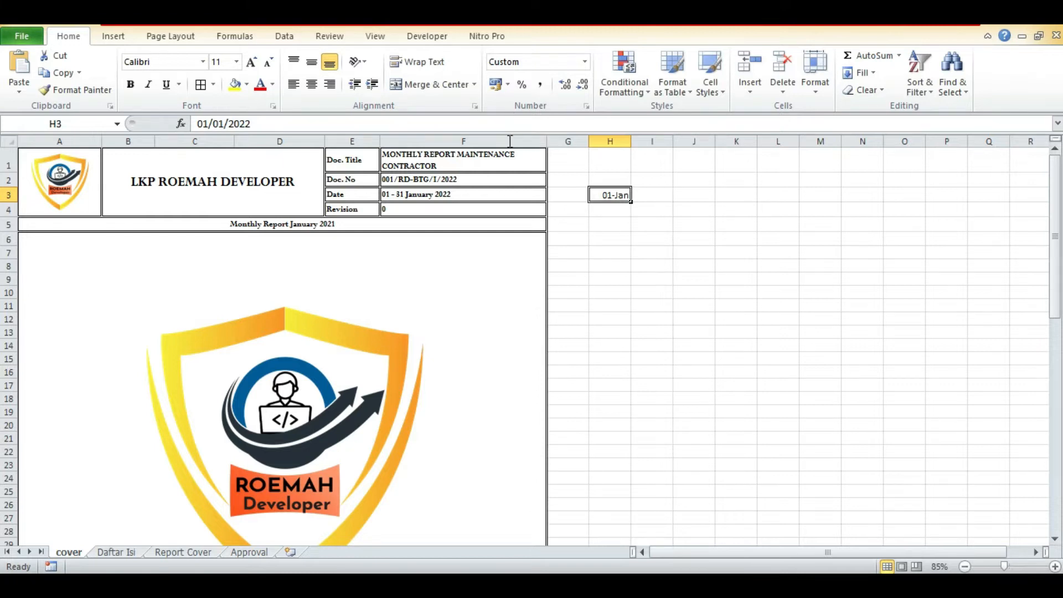
Format cell H3 with the custom date format dd-mmm-yy and fit column H's width to its content.
key("ctrl+1")
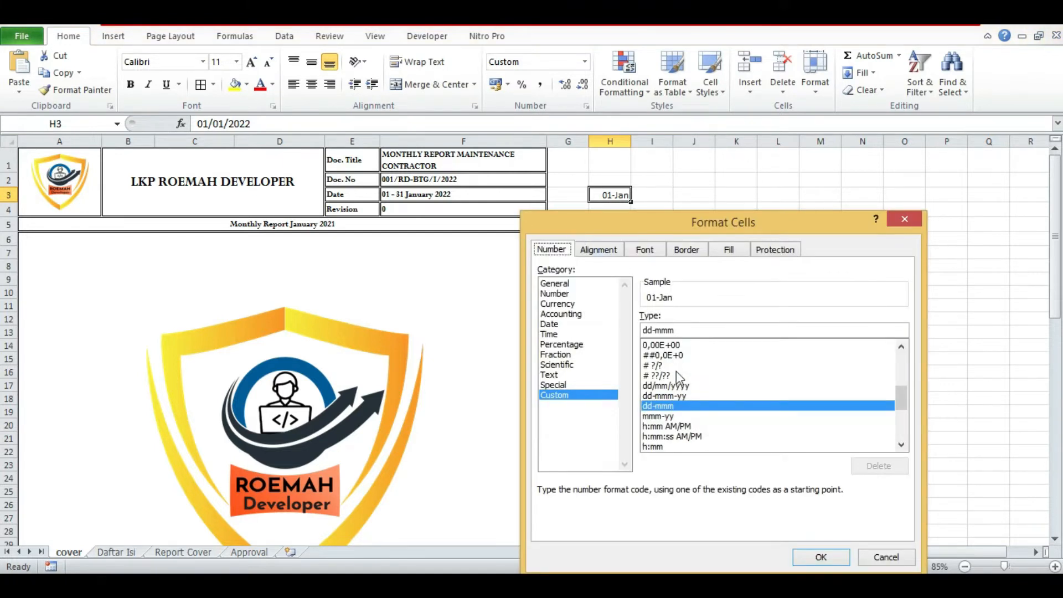
left_click(684, 395)
left_click(837, 557)
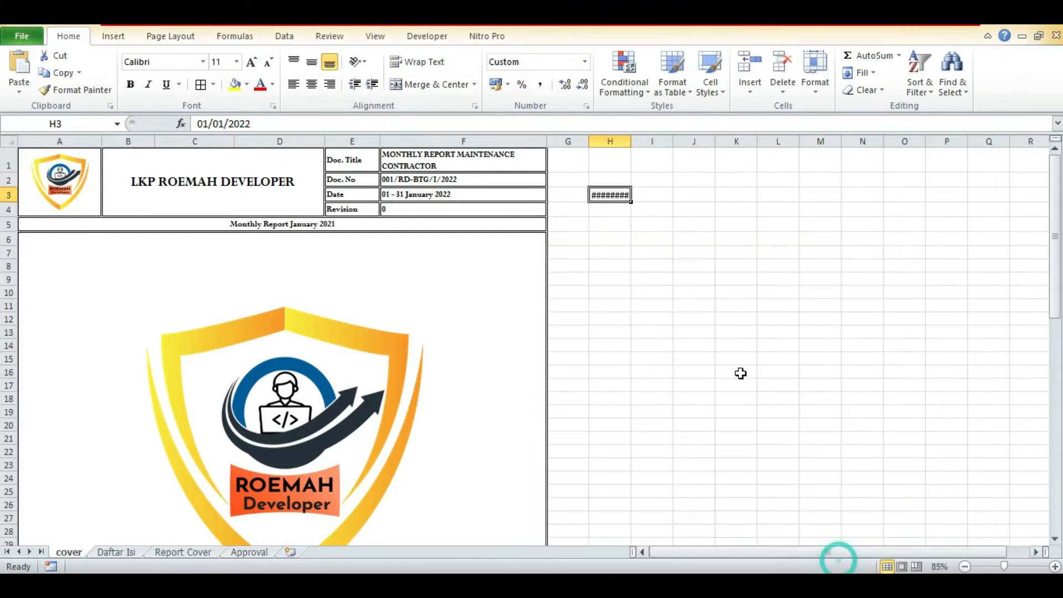
double_click(631, 141)
left_click(615, 178)
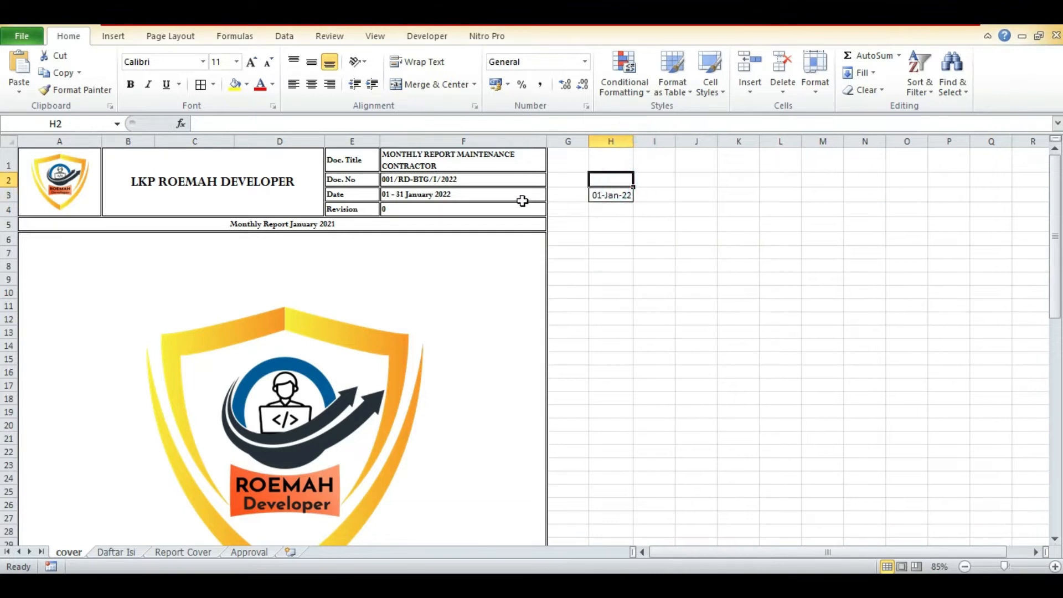
Set the date in cell H3 to 1 feb.
left_click(609, 200)
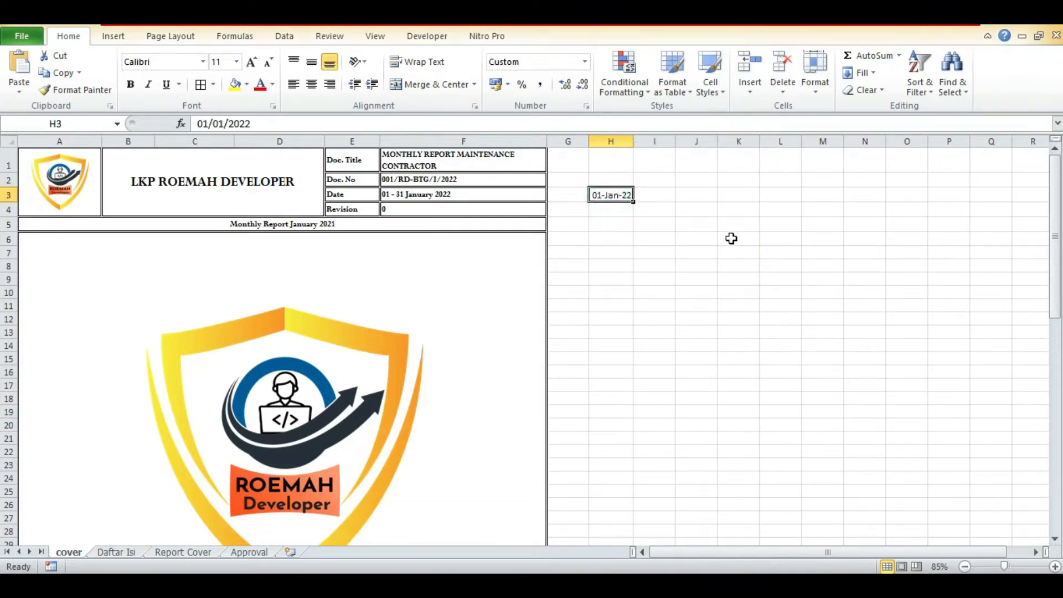
type("feb")
key("BackSpace")
key("BackSpace")
key("BackSpace")
type("1 feb")
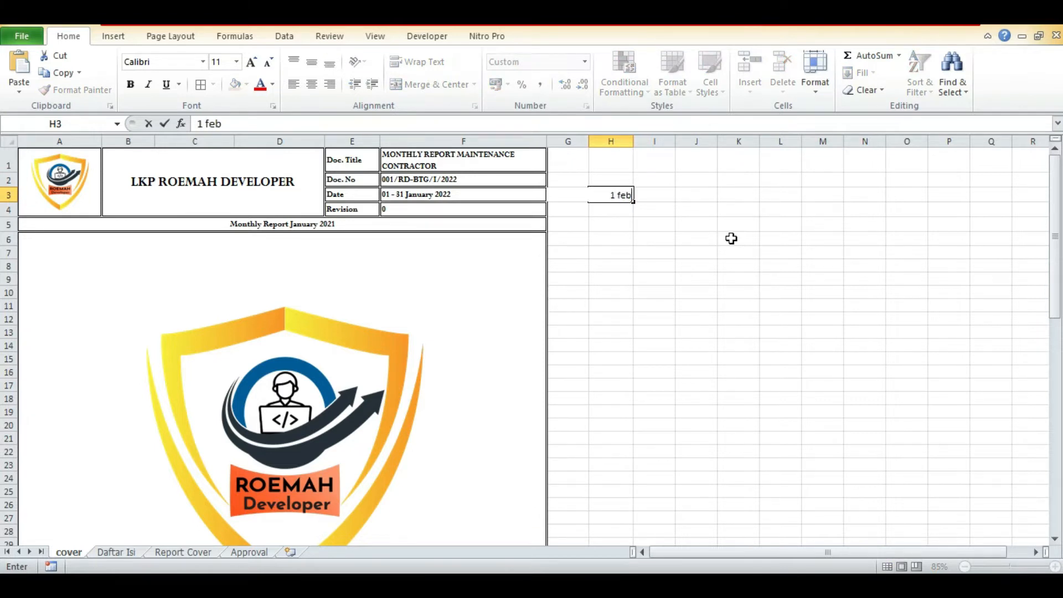
key("ctrl+Return")
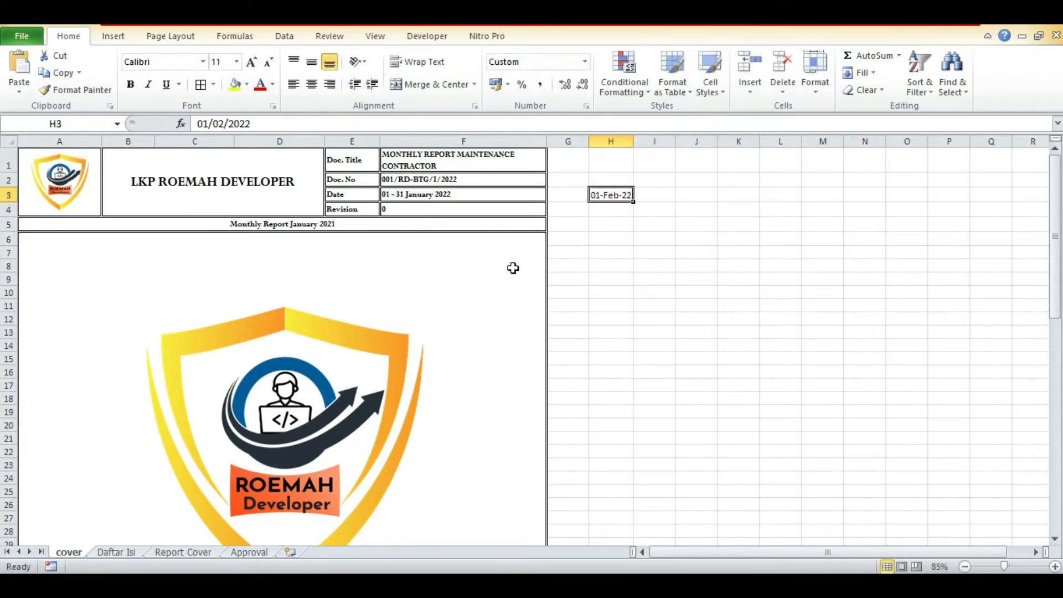
left_click_drag(412, 182, 413, 189)
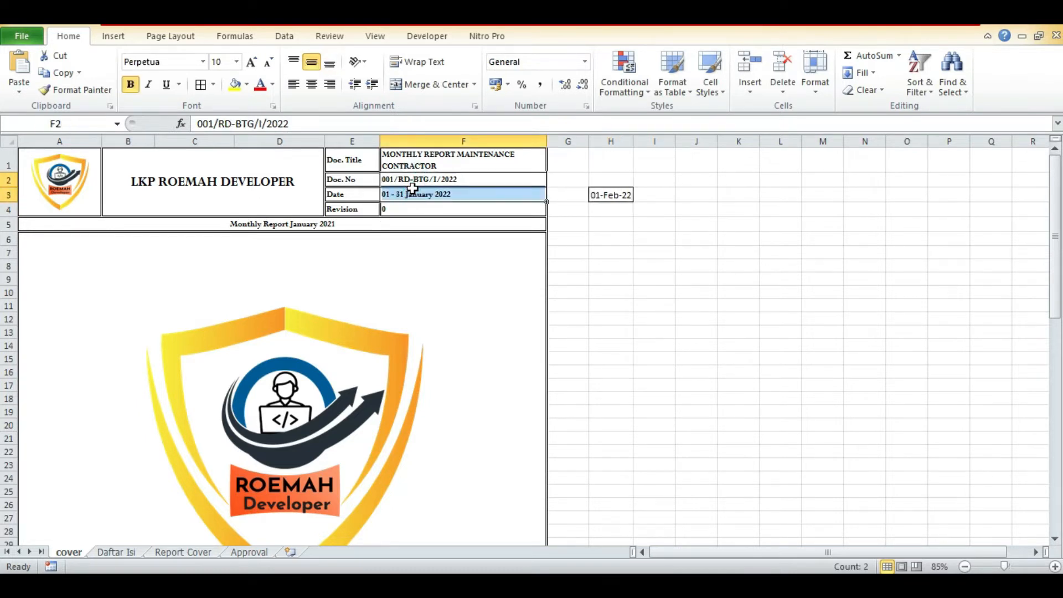
left_click(134, 554)
left_click(77, 552)
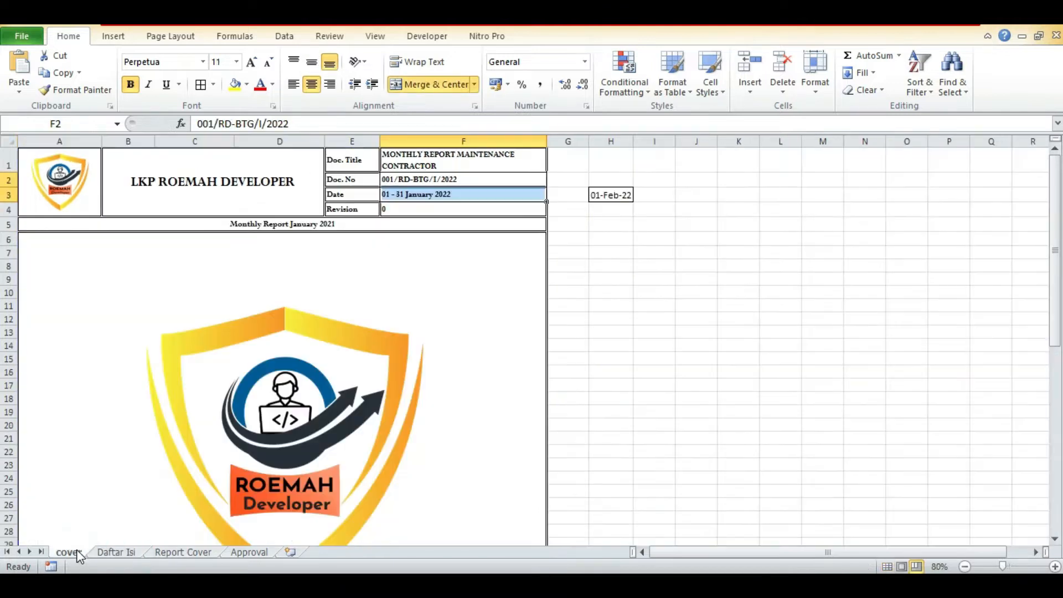
Enter the label "Bulan Report" in cell H2 above the date and fit column H's width to it.
left_click(614, 178)
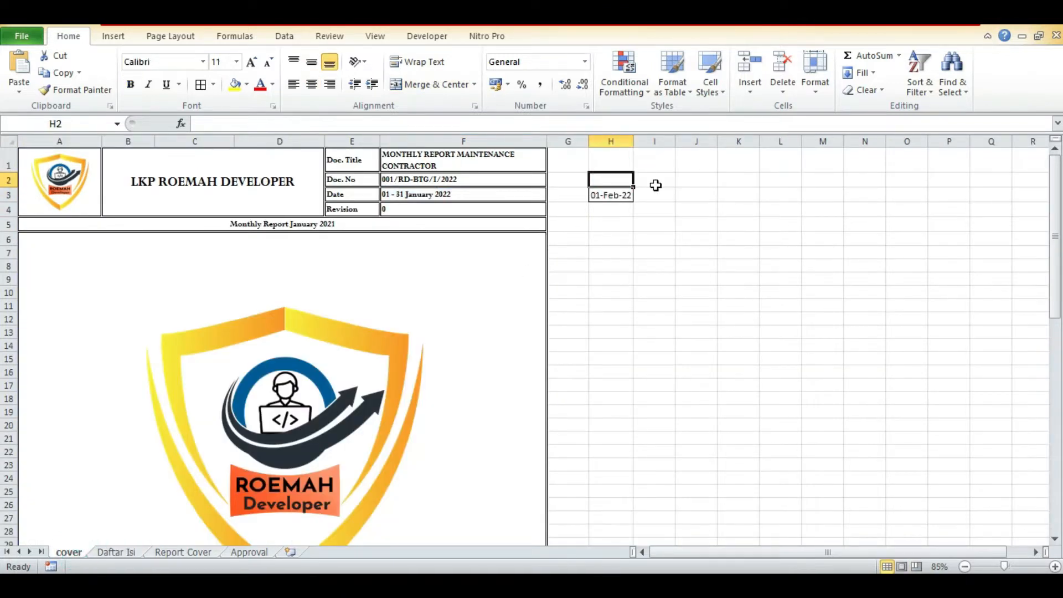
type("Bulan ")
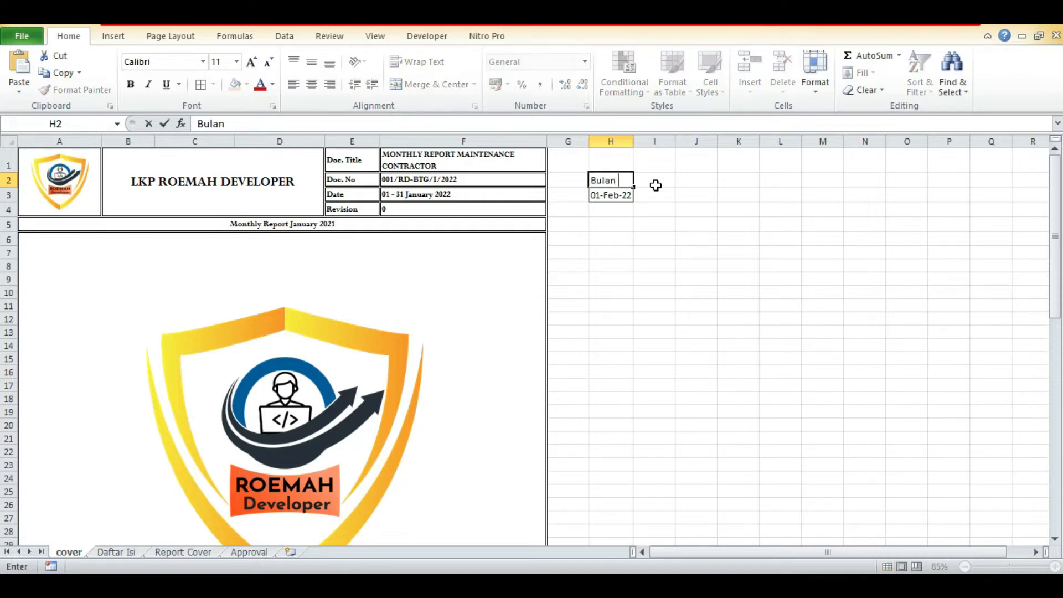
type("Report")
key("Return")
key("Up")
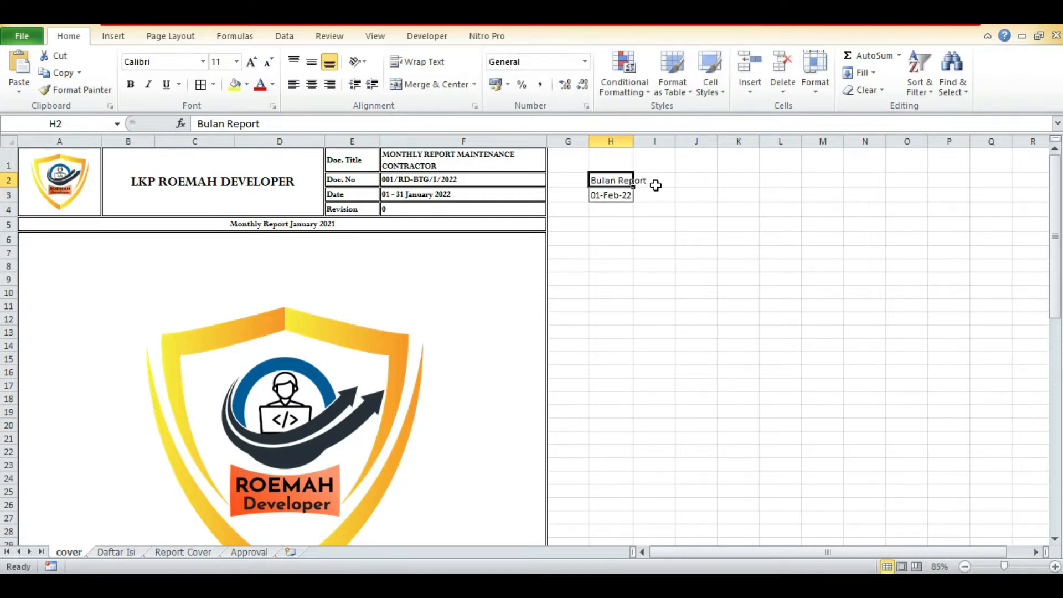
double_click(634, 140)
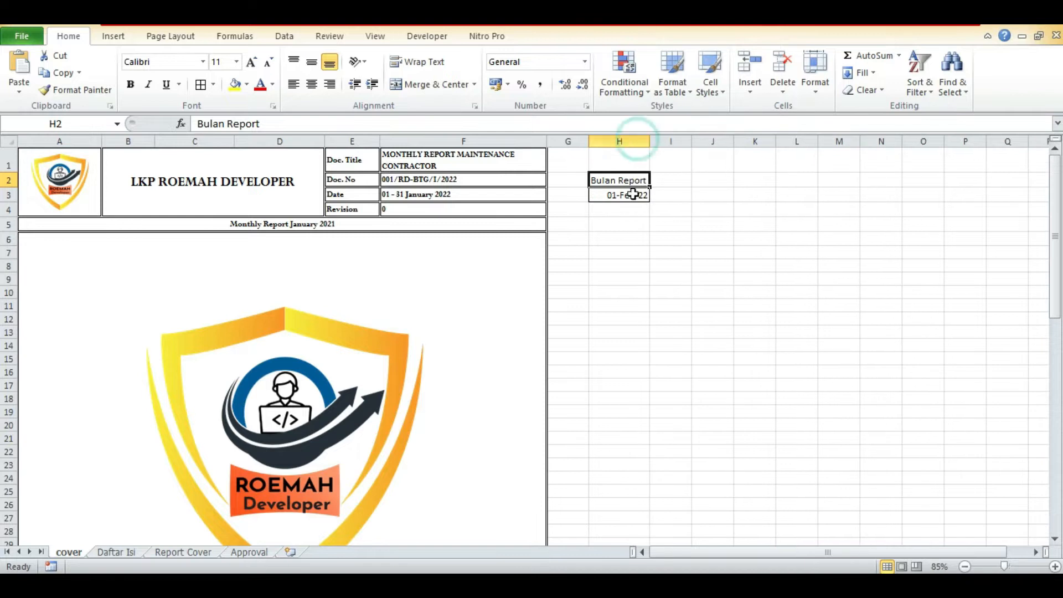
Center the contents of cells H2:H3 horizontally and vertically.
left_click_drag(631, 197, 614, 177)
left_click(312, 84)
left_click(316, 62)
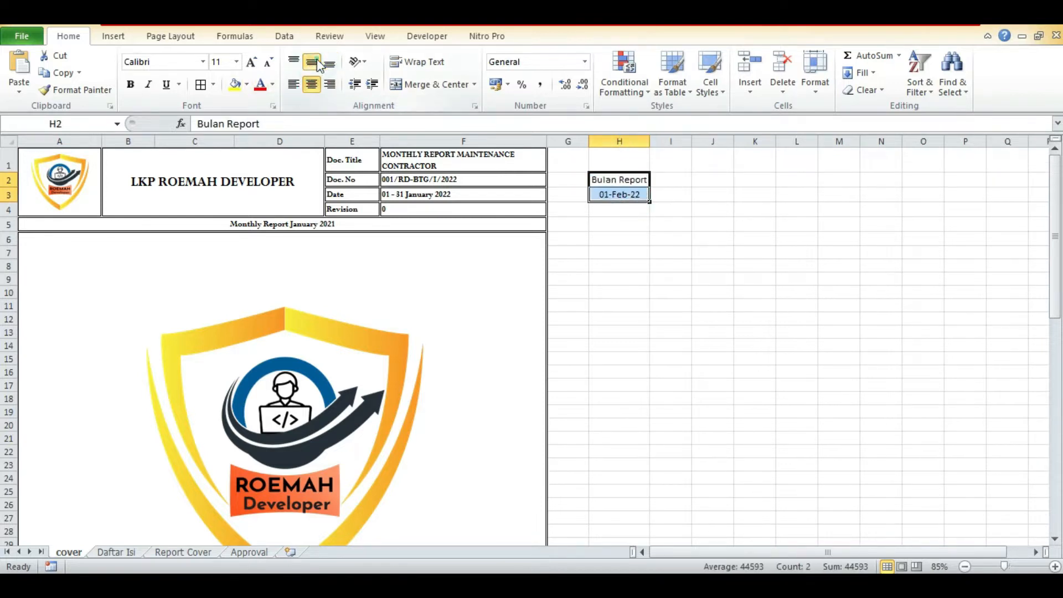
left_click(407, 181)
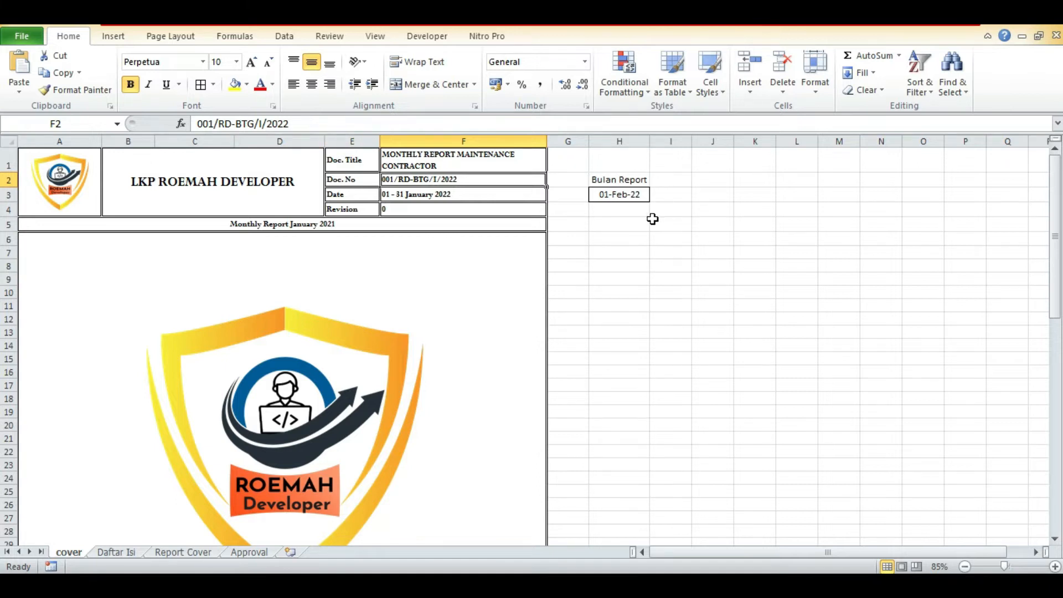
left_click(672, 211)
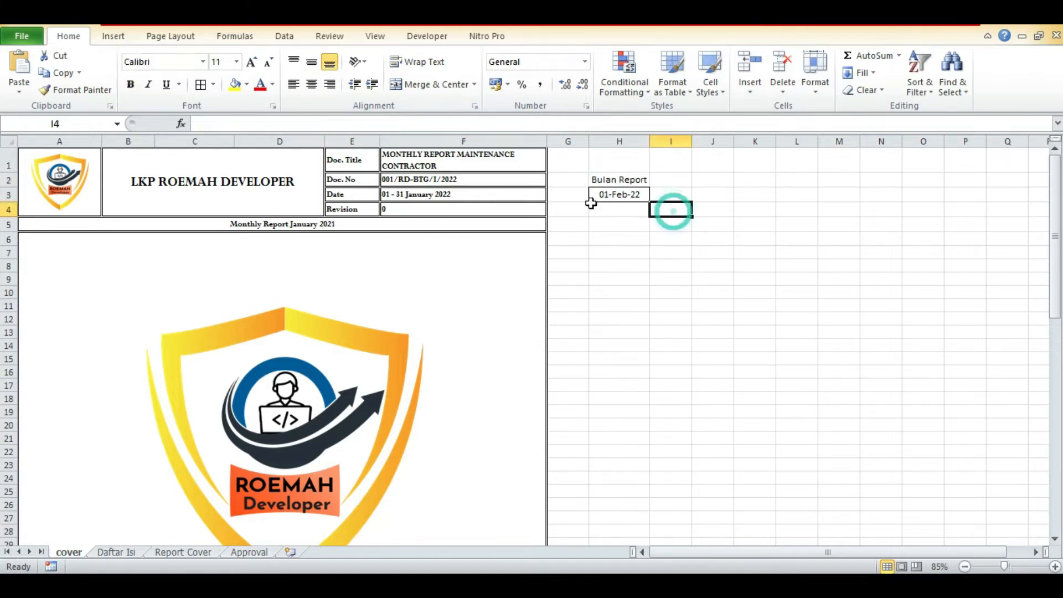
left_click(628, 194)
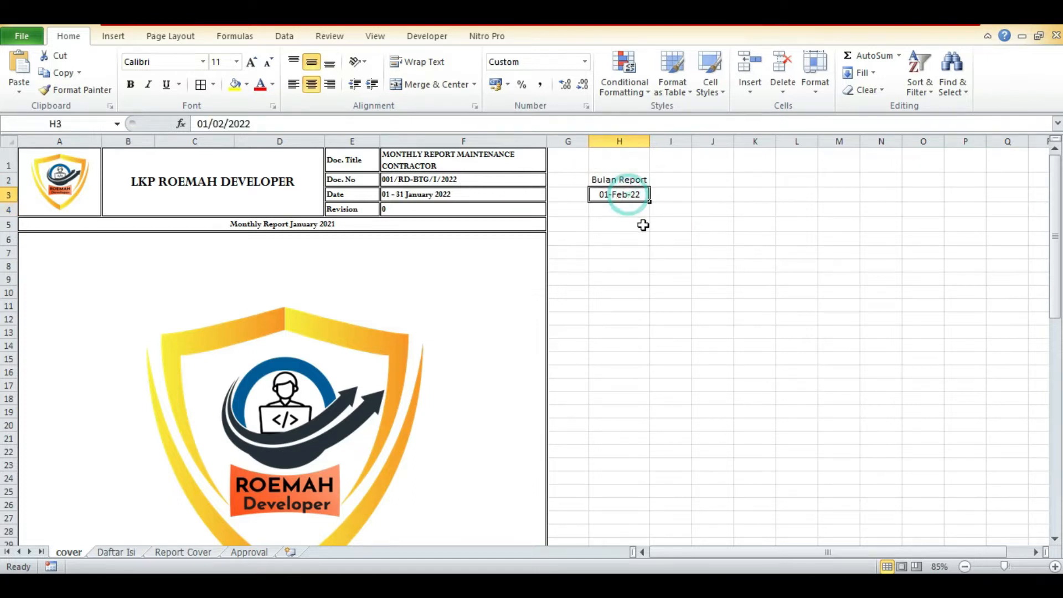
Start a formula in cell I4 that subtracts the day number from the report date: =H3-DAY(H3).
left_click(670, 213)
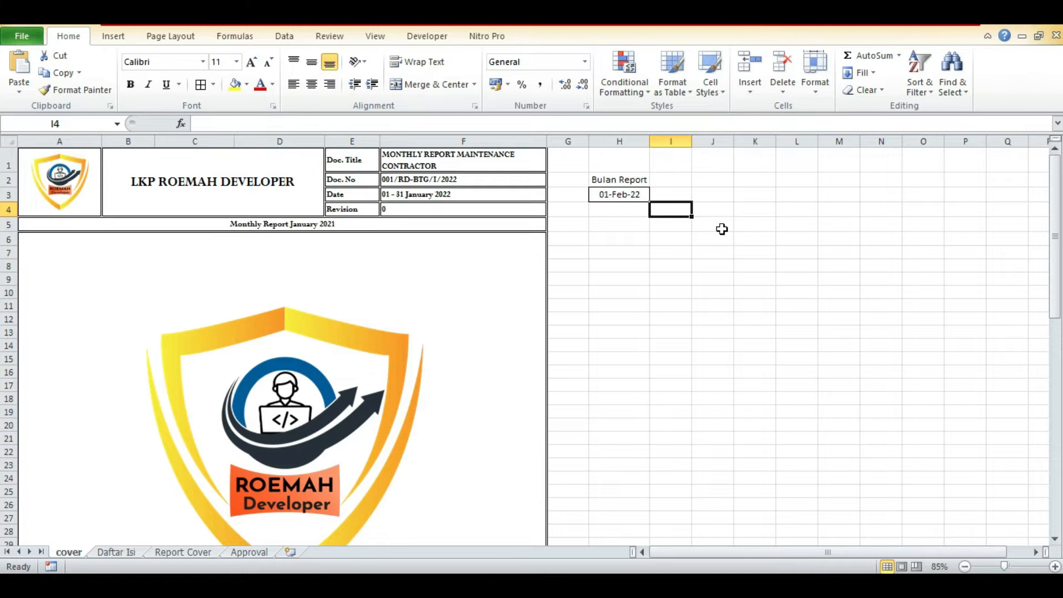
type("=")
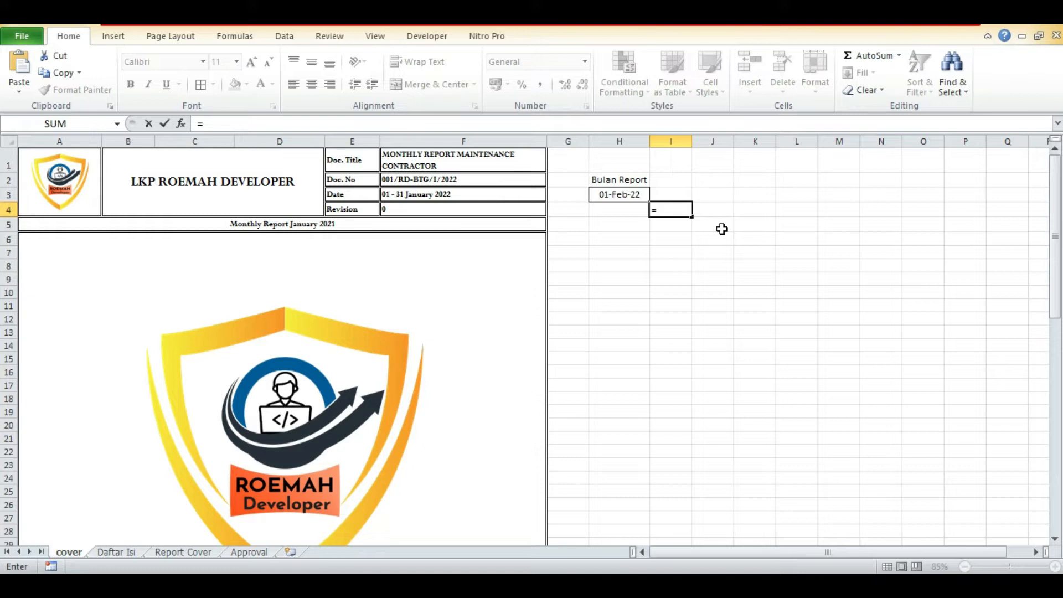
left_click(618, 193)
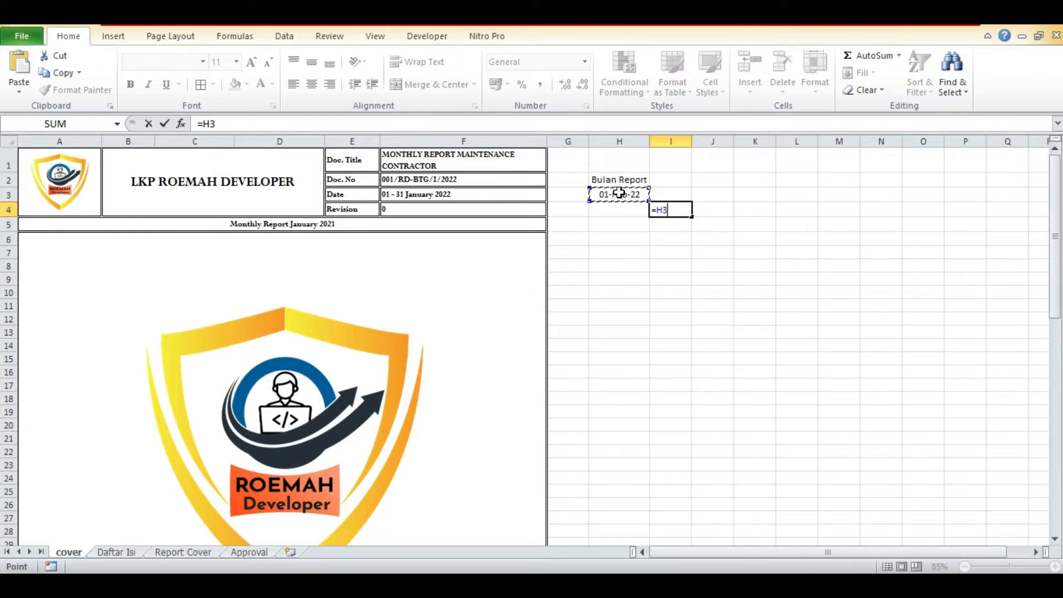
type("-DAY")
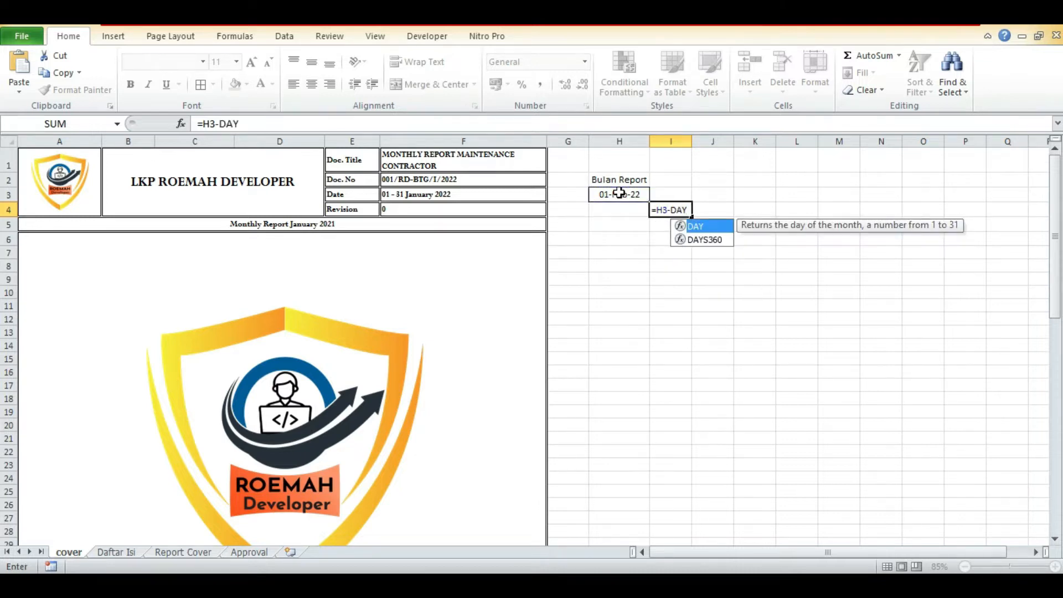
left_click(618, 193)
left_click(670, 209)
left_click(385, 123)
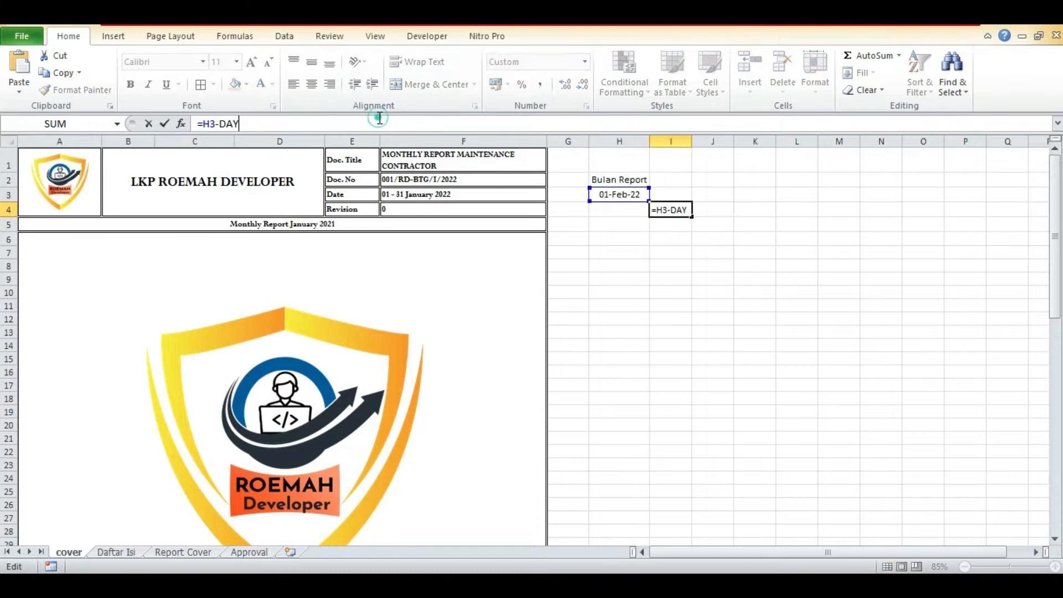
type("(")
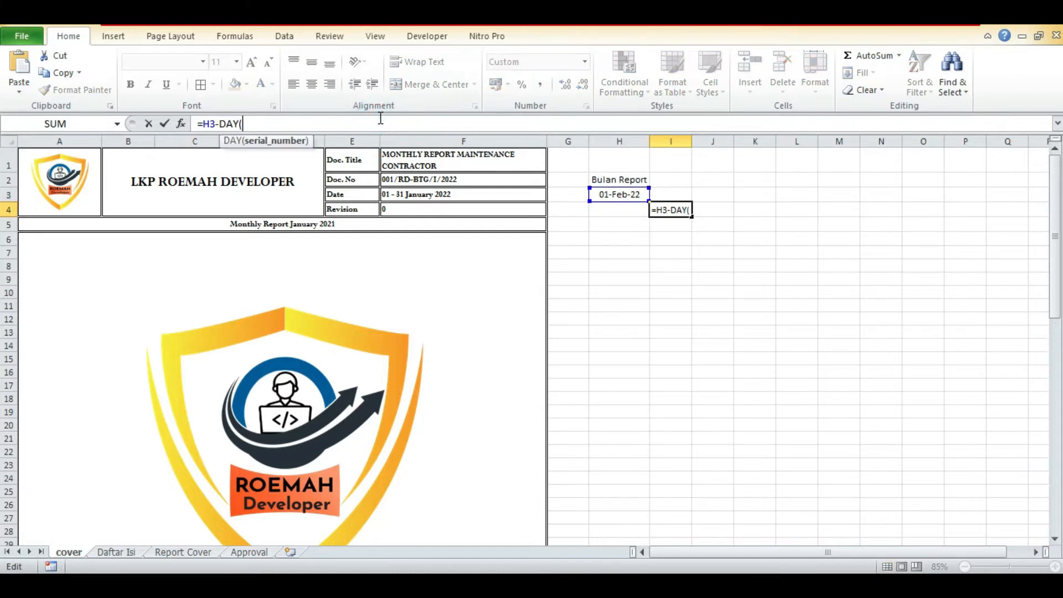
left_click(618, 194)
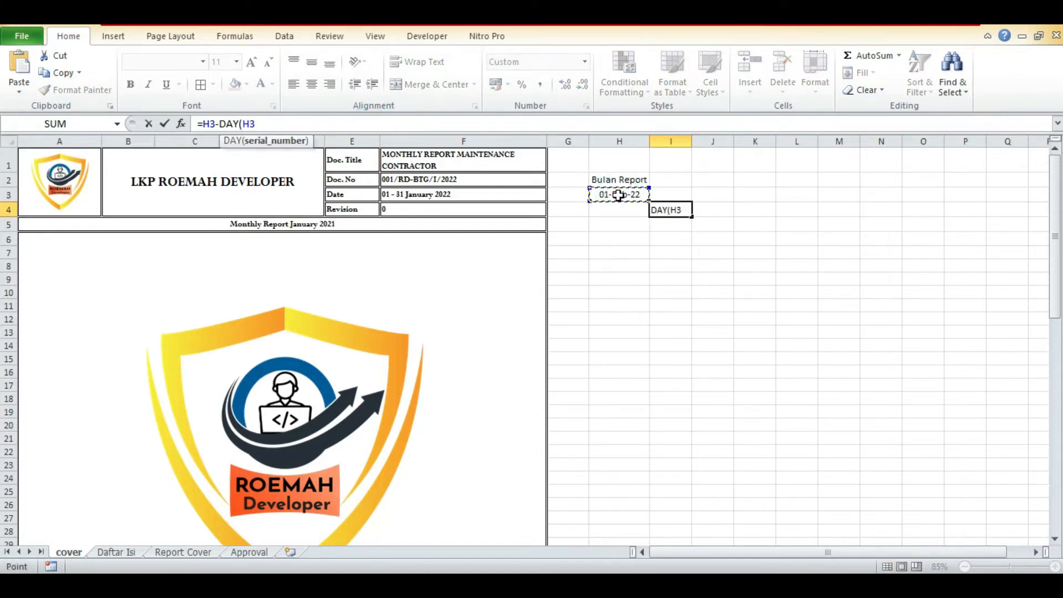
type(")")
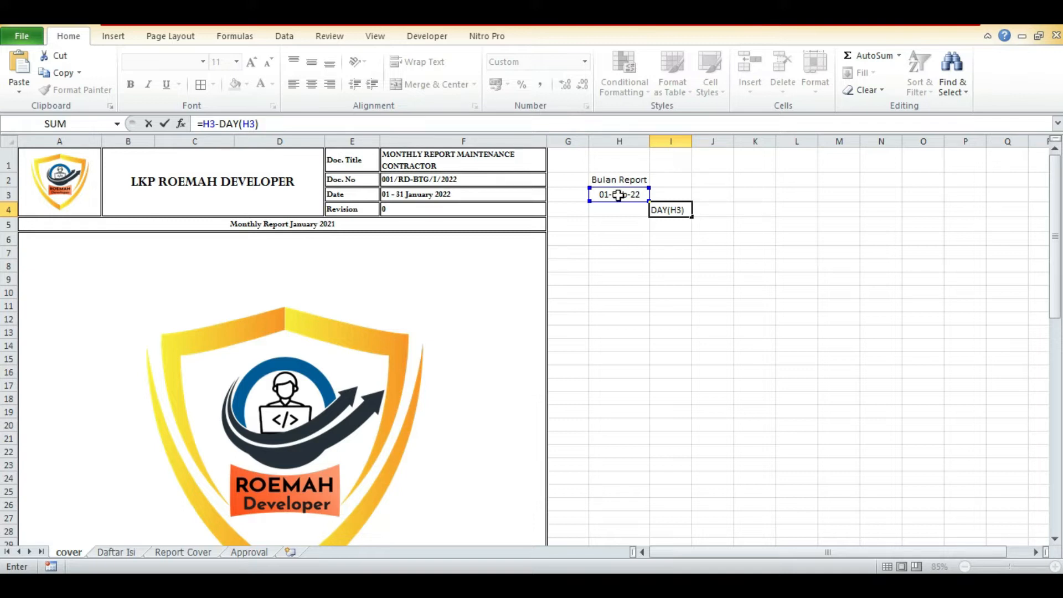
Bracket the subtraction and add one day so that I4 holds =(H3-DAY(H3))+1.
type("+")
type("1")
left_click(259, 124)
type(")")
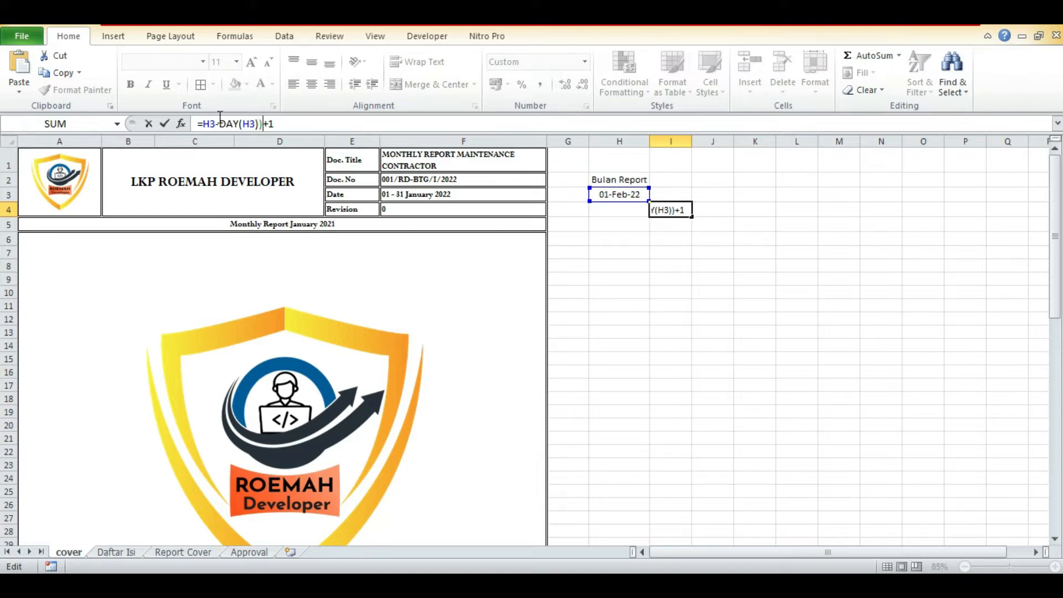
left_click(202, 124)
type("(")
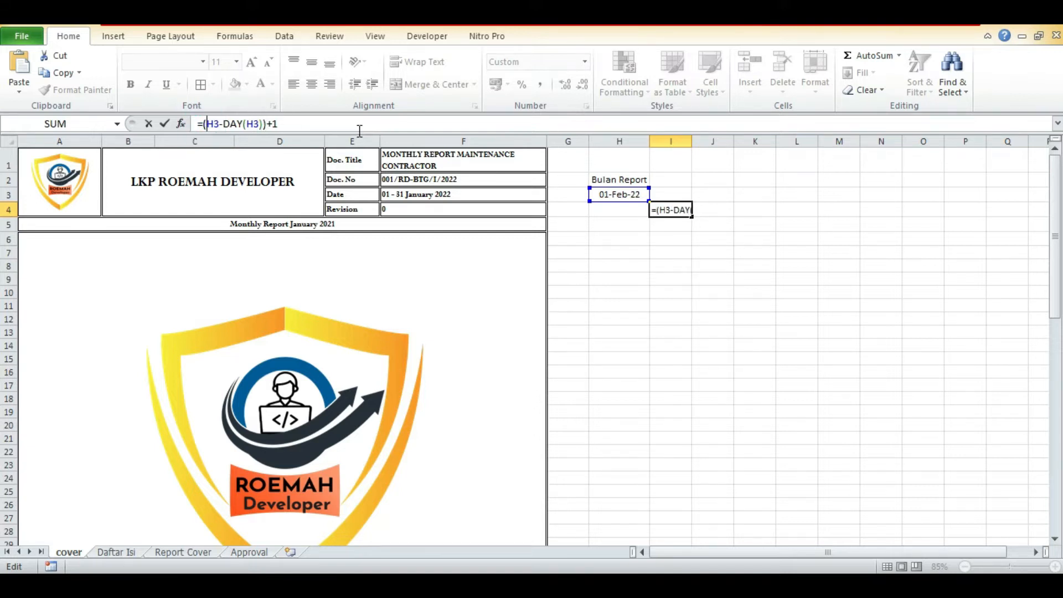
key("ctrl+Return")
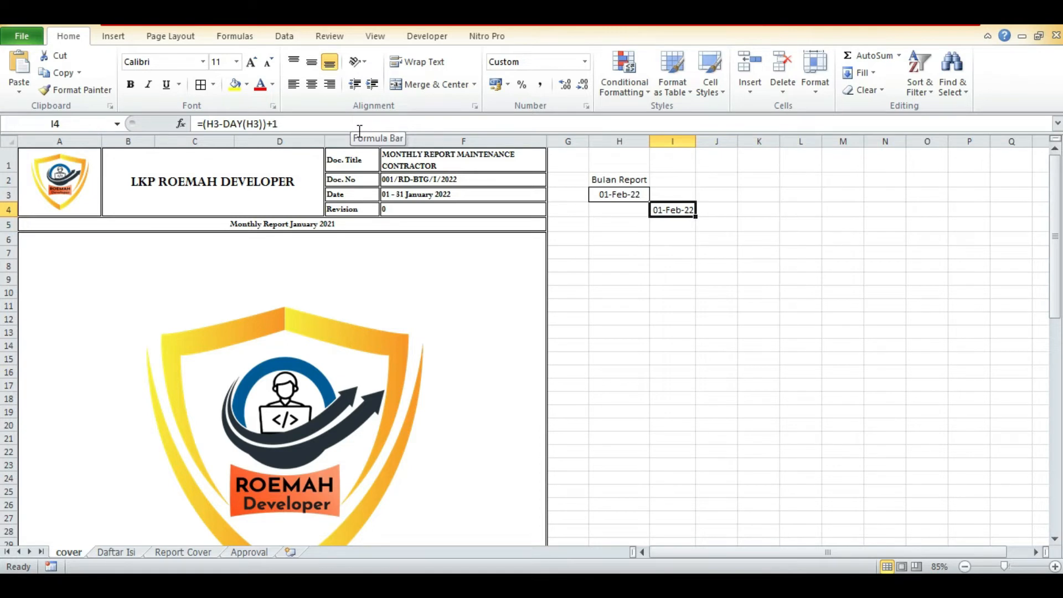
Set the report date in cell H3 to 15 feb to test the first-of-month formula.
left_click(639, 202)
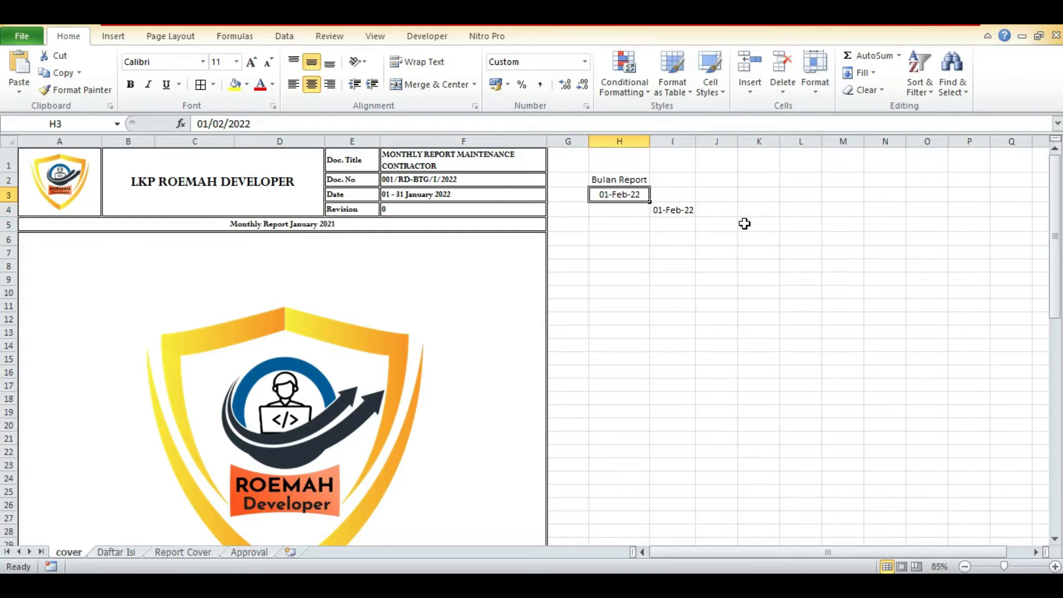
type("15 feb")
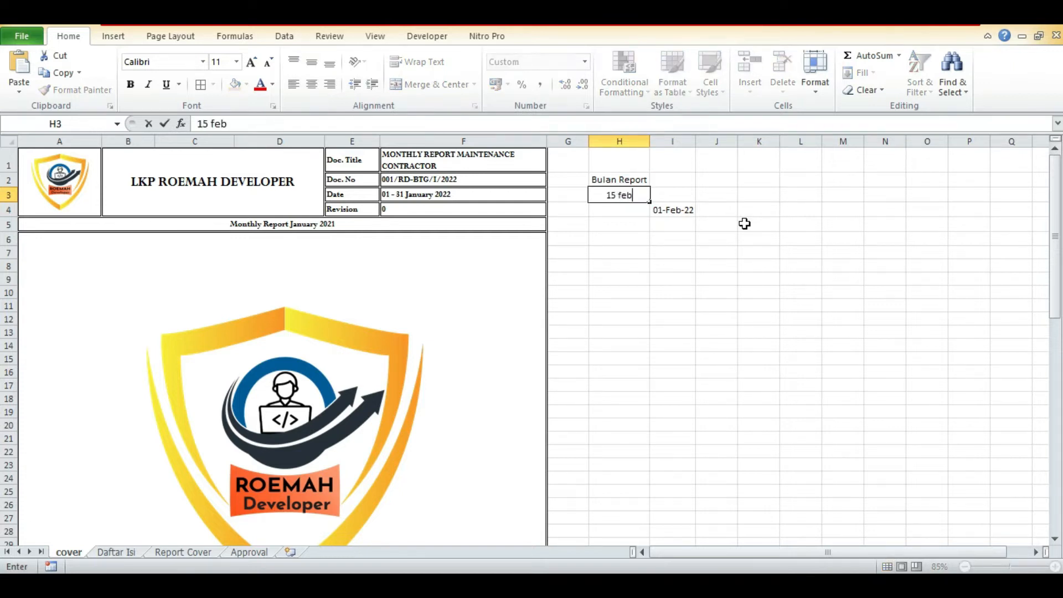
key("Return")
key("Right")
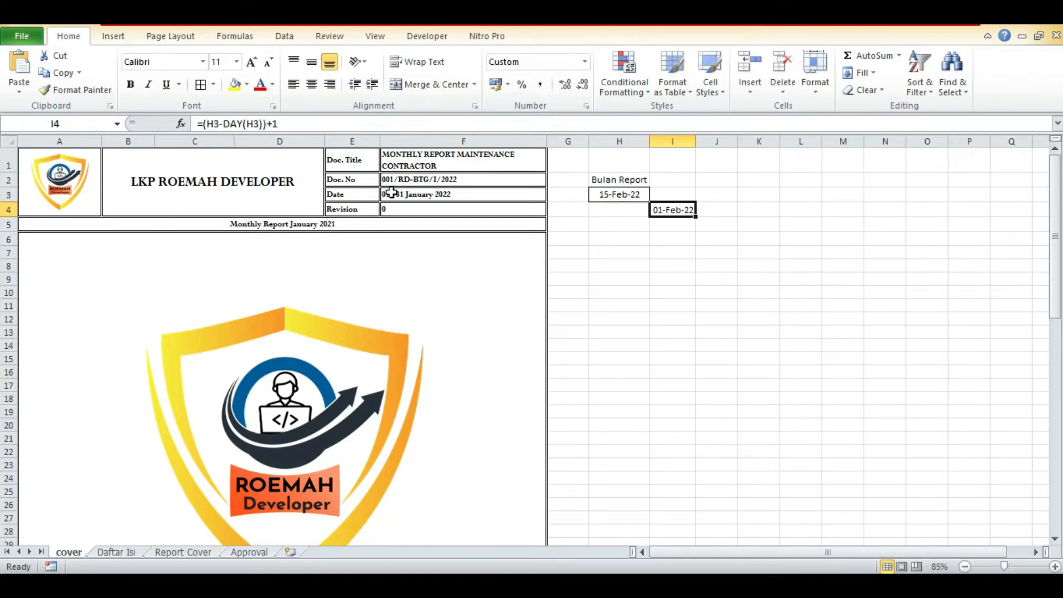
Wrap the I4 formula in TEXT with a two-digit day format: =TEXT((H3-DAY(H3))+1;"dd").
left_click(418, 182)
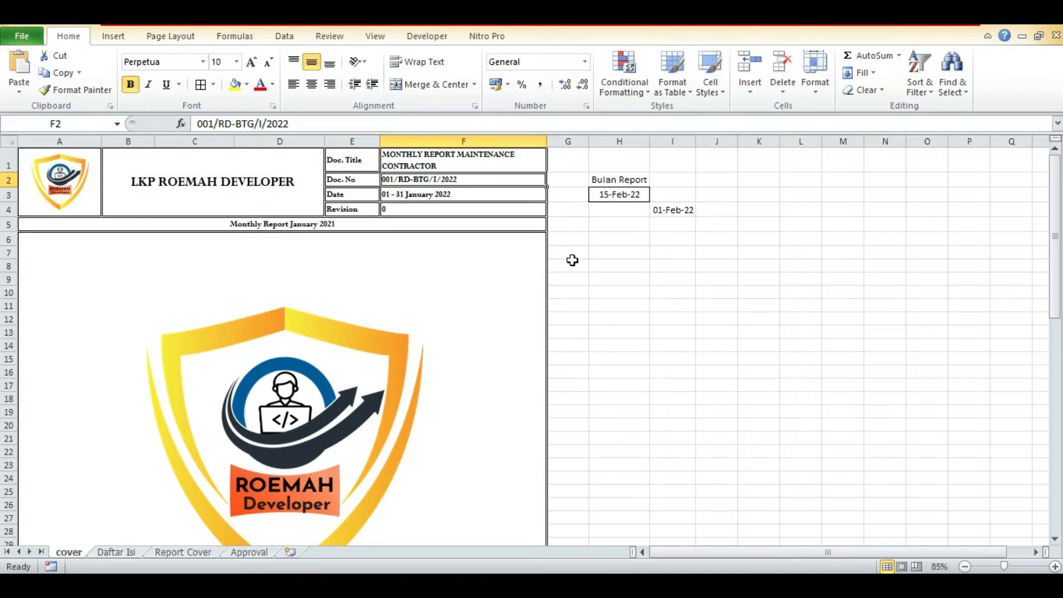
left_click(679, 211)
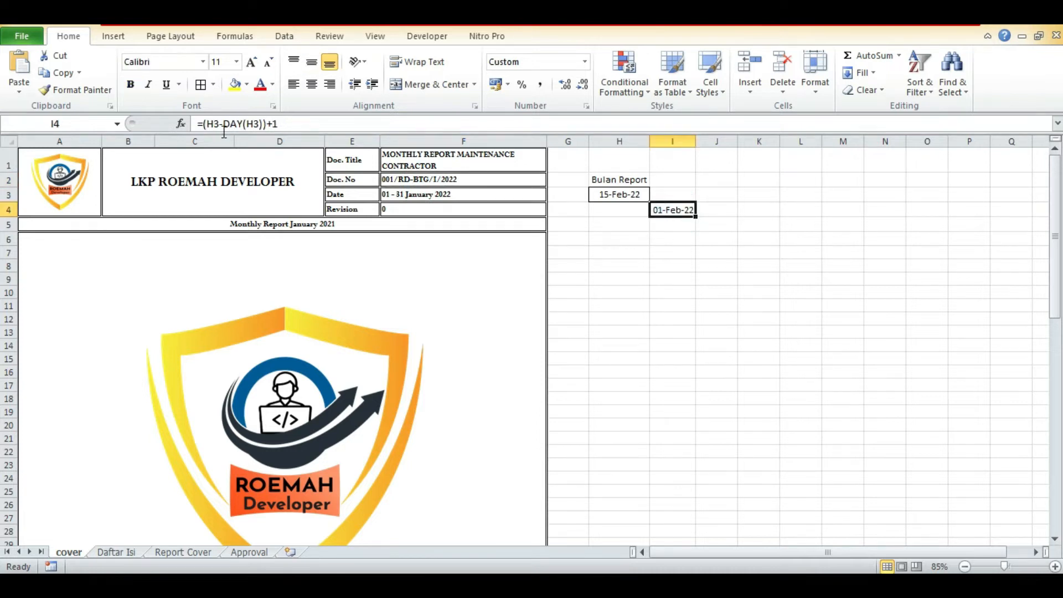
left_click(202, 124)
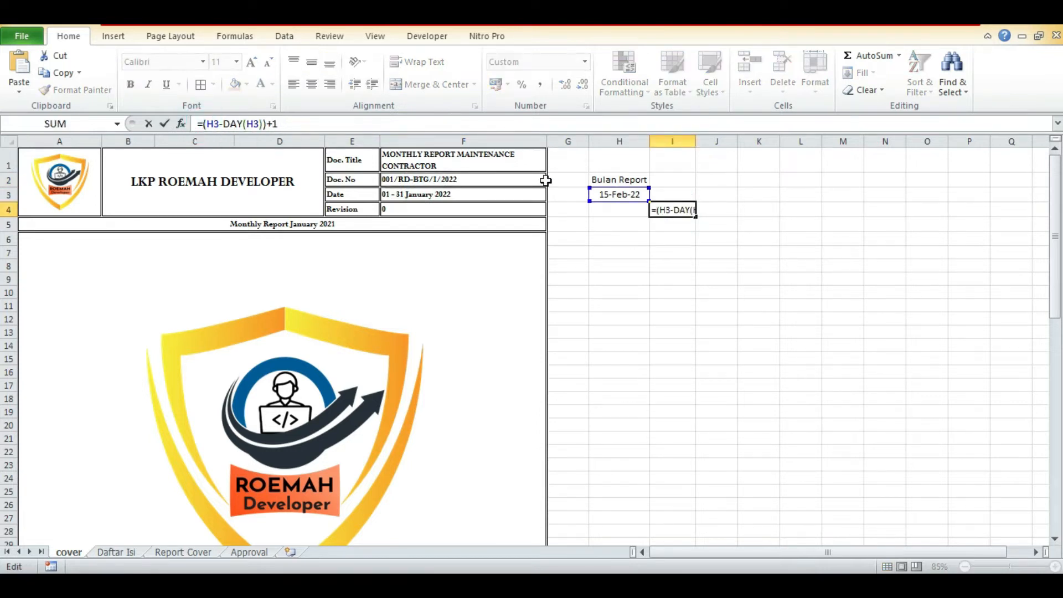
type("TEXT(")
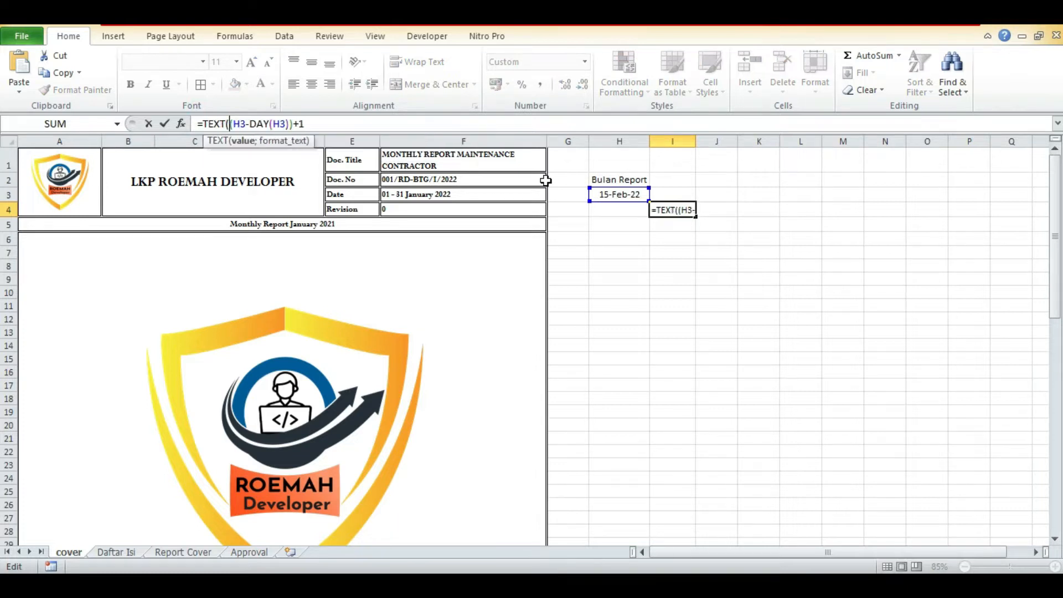
left_click(372, 123)
type(";")
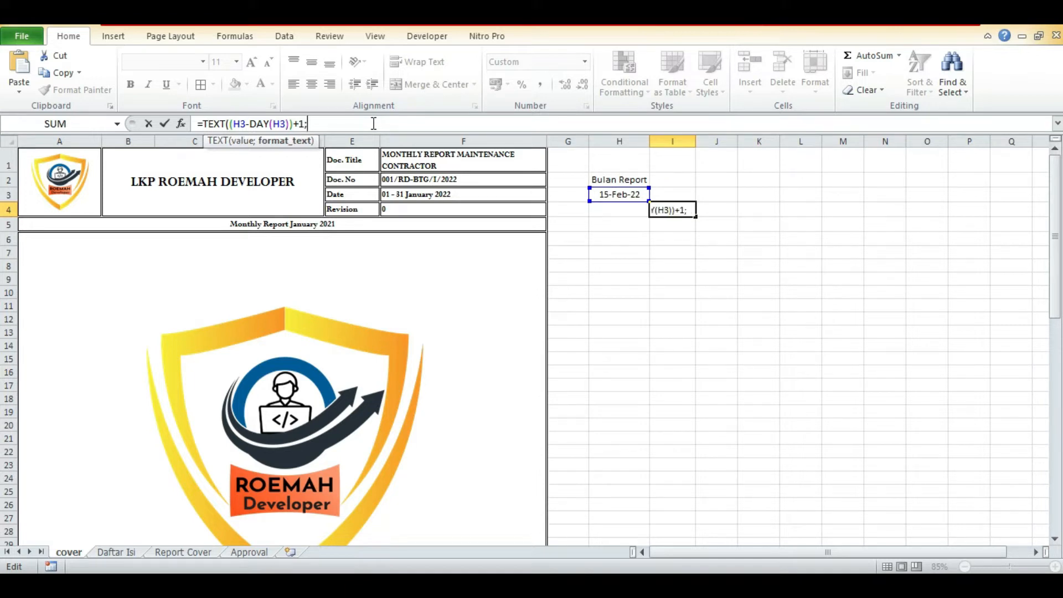
type("\"dd\")")
key("Return")
key("Up")
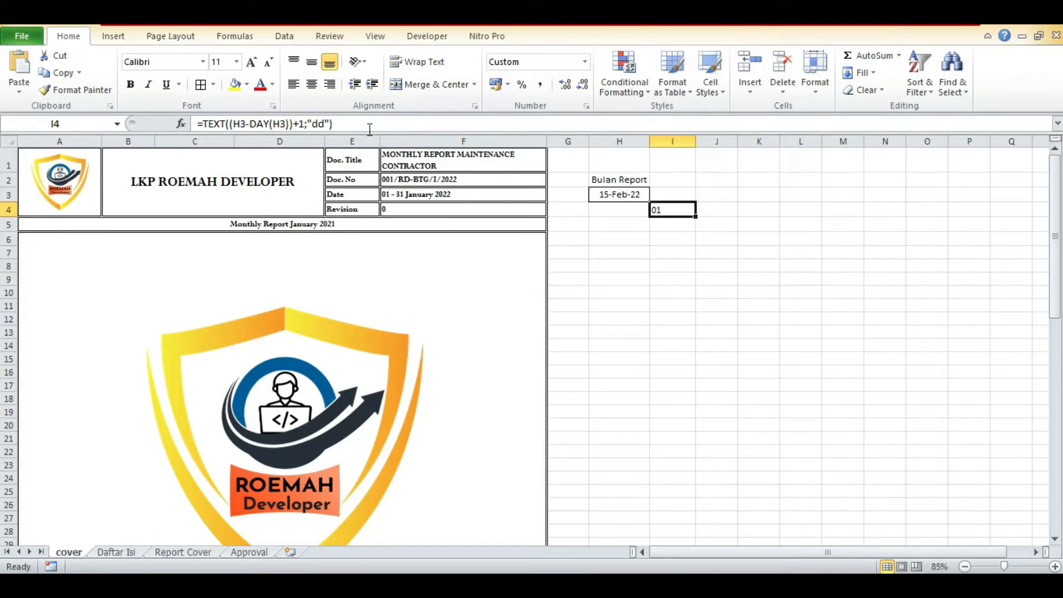
Append the fixed document code &"/RD-BTG/"& to the end of the I4 formula.
left_click(370, 128)
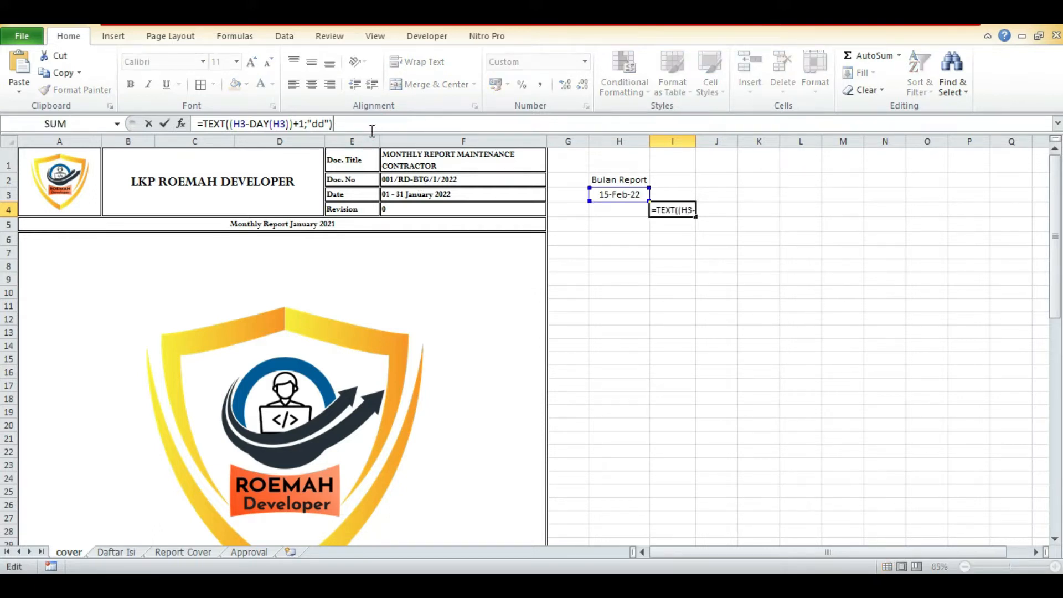
type("&\"/\"")
type("&")
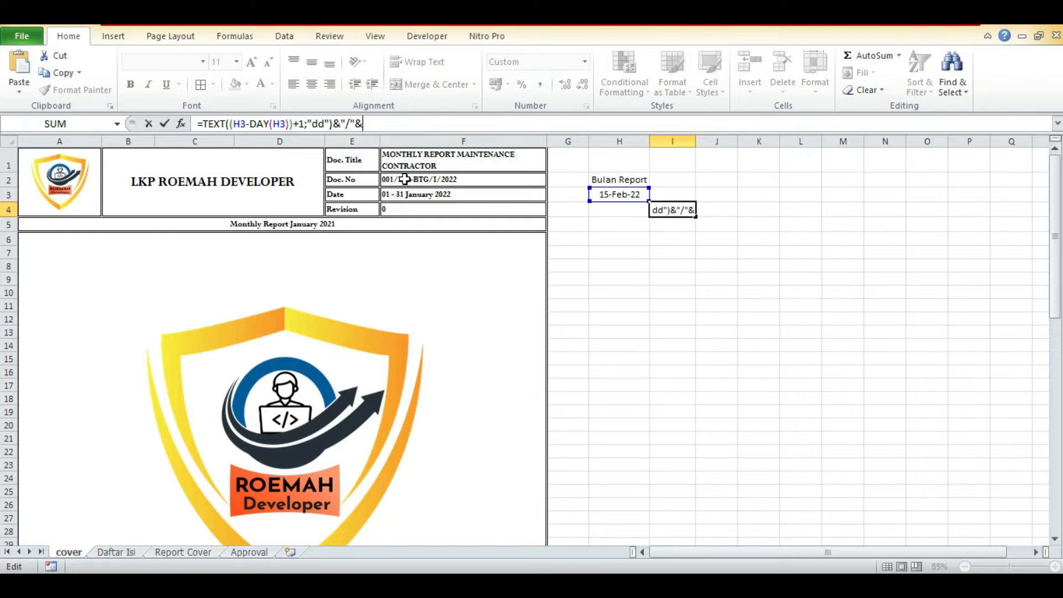
left_click(350, 123)
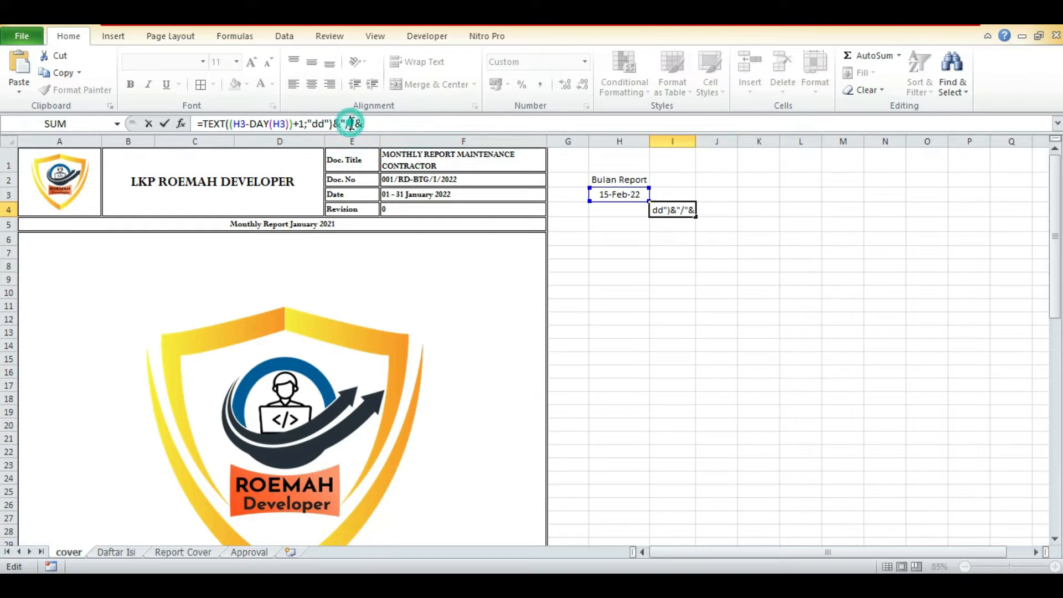
type("RD-")
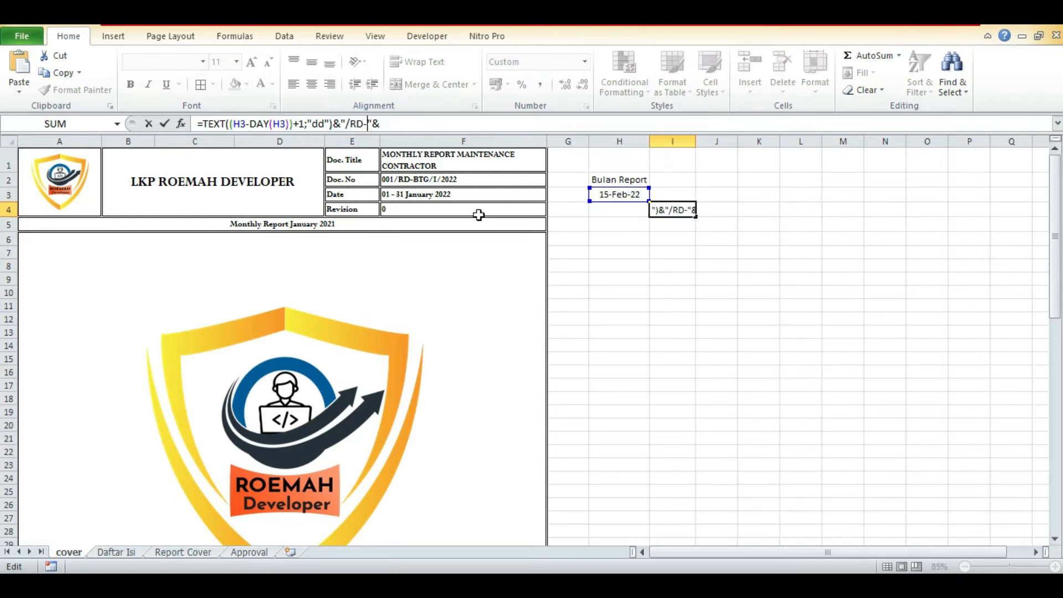
type("BTG/")
key("Right")
key("Right")
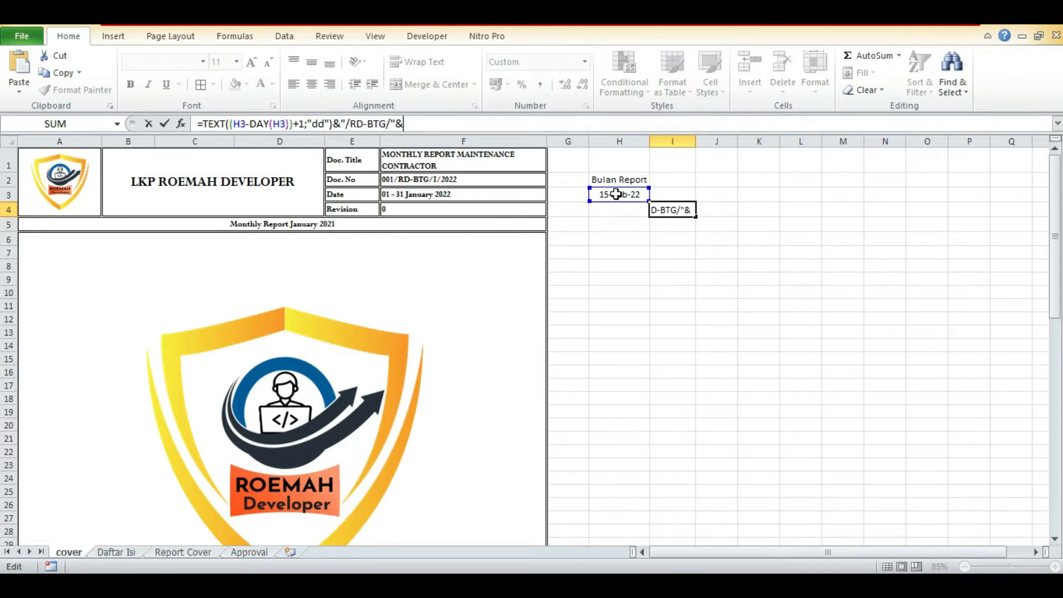
Add the report month as a classic Roman numeral to the I4 formula with ROMAN(MONTH(H3);0).
type("ROMA")
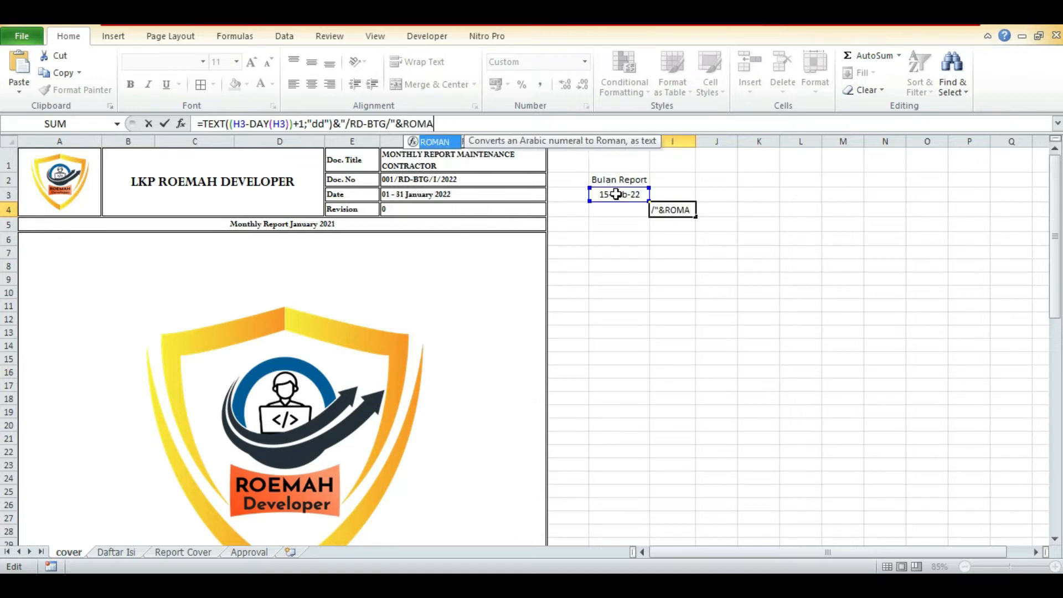
type("N(")
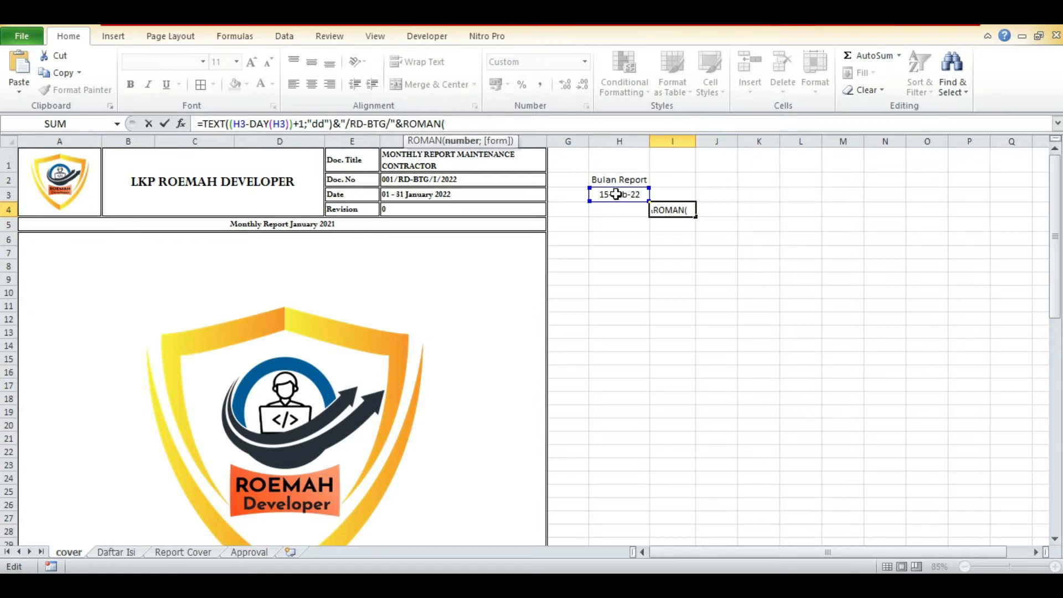
type("MONTH")
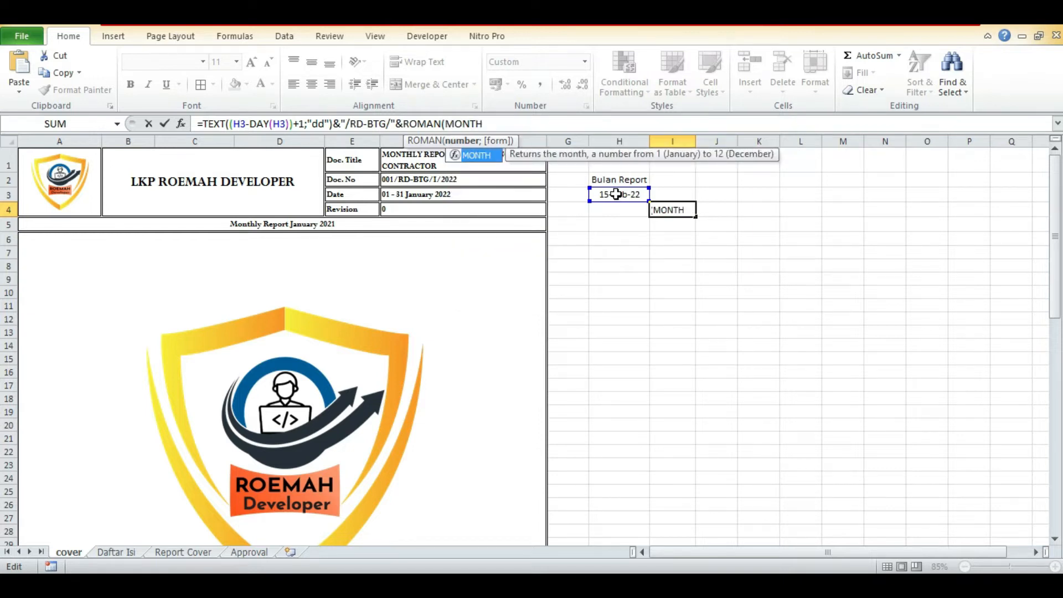
type("(")
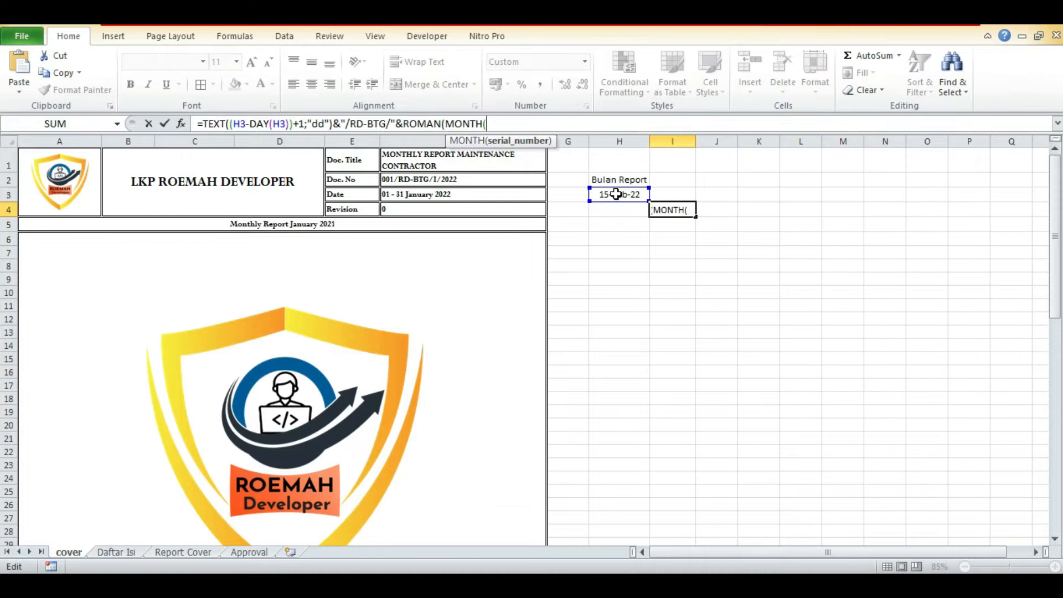
left_click(615, 194)
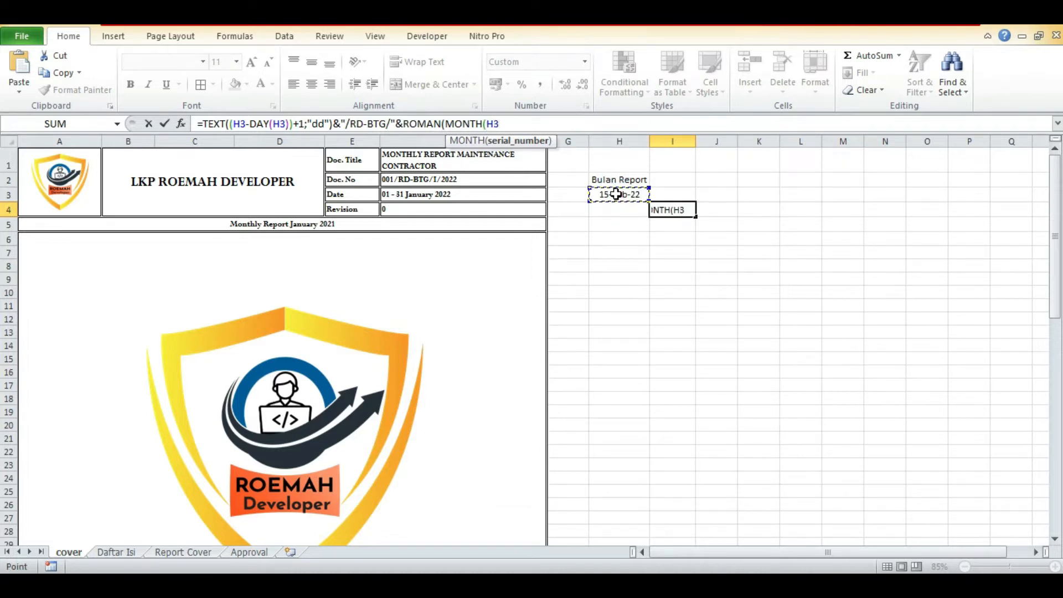
type(")")
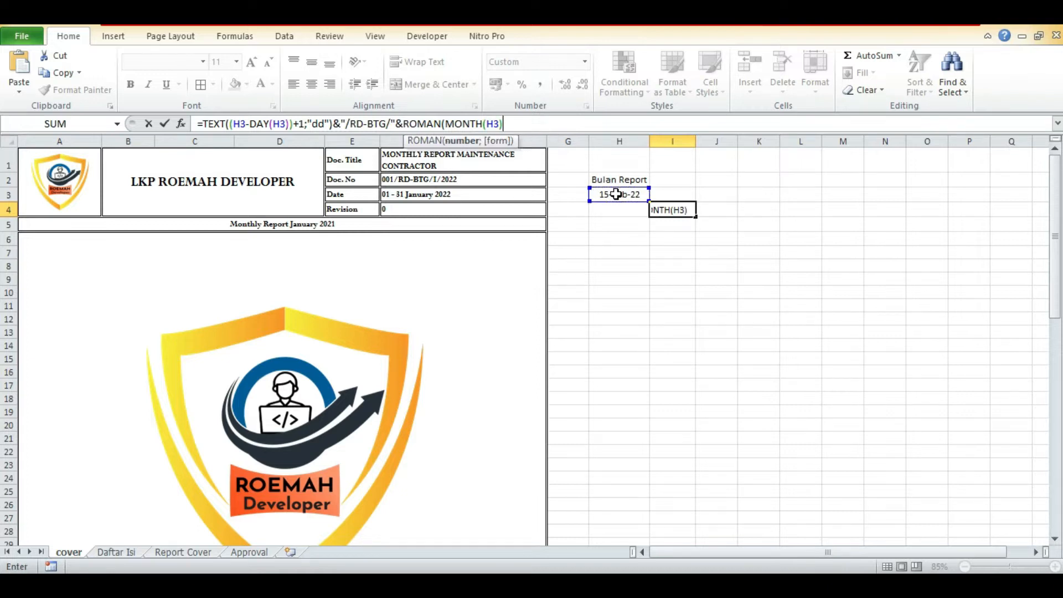
type(";")
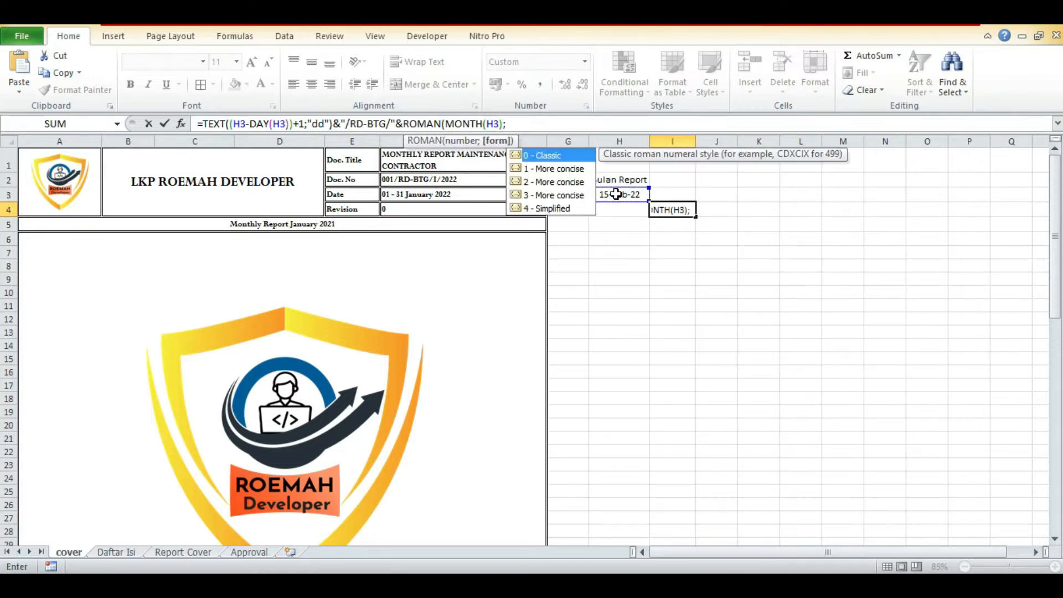
type("0)")
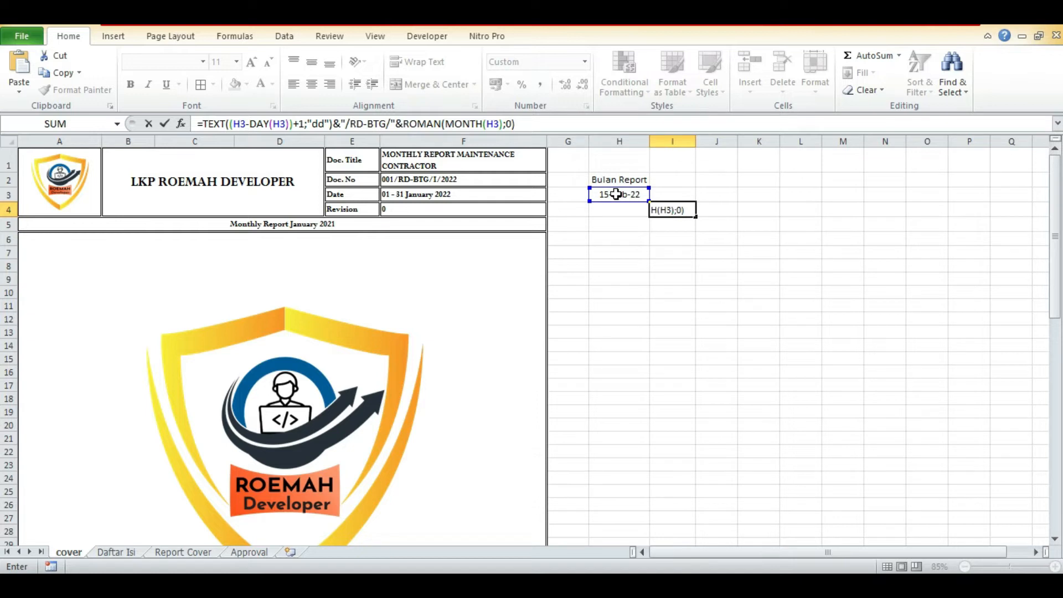
Append "/" and the four-digit report year, &TEXT(H3;"yyyy"), to the I4 formula and enter it.
type("\"/\"")
type("&")
type("TEXT(")
left_click(616, 195)
type(";")
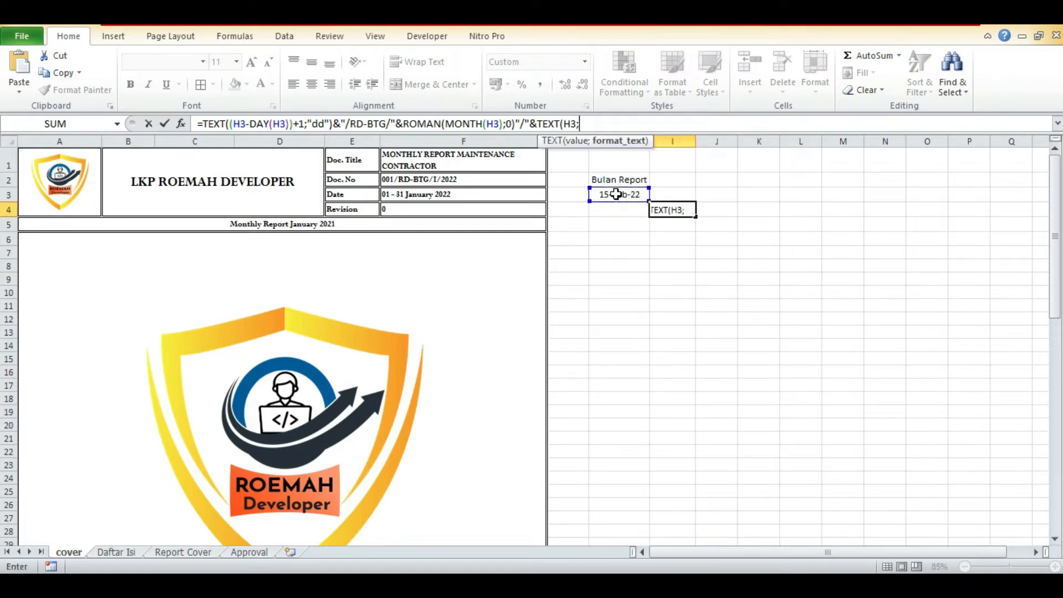
type("\"yyyy\")")
key("Return")
key("Return")
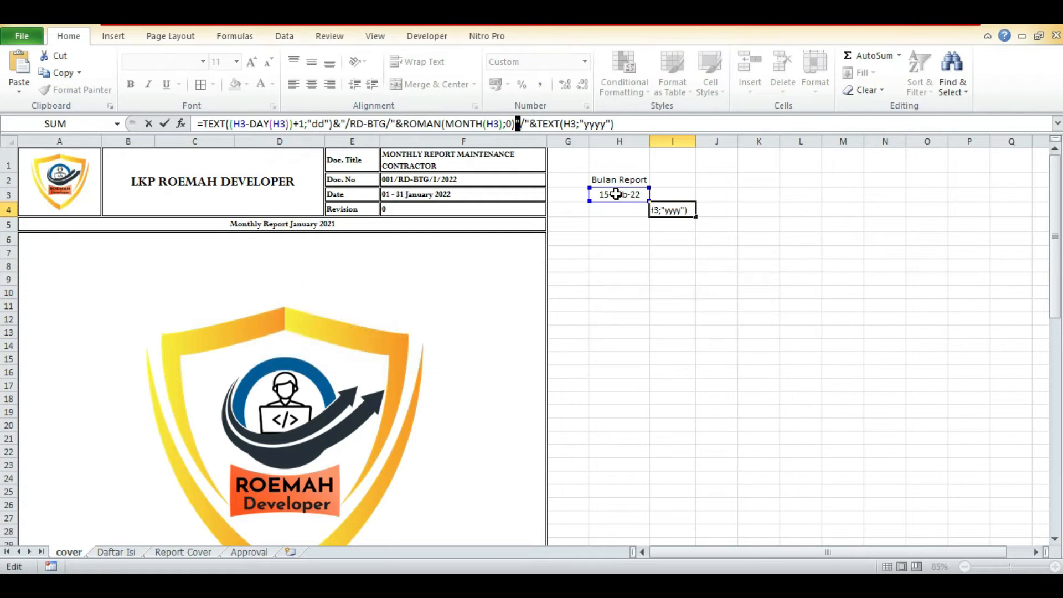
Insert the missing & before "/" in the I4 formula and enter the corrected formula.
left_click(520, 123)
type("&")
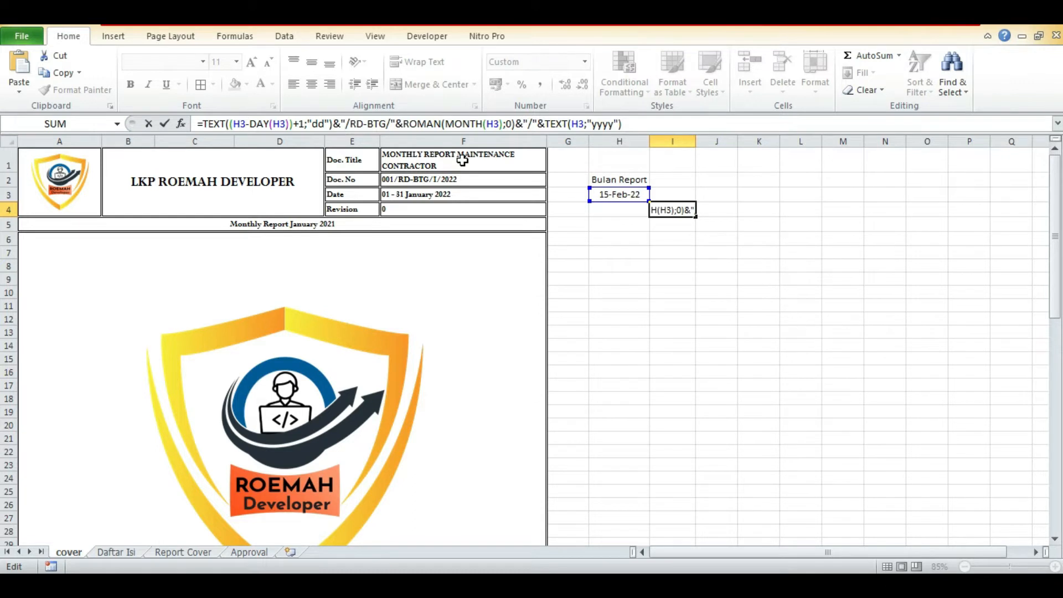
key("Return")
key("Up")
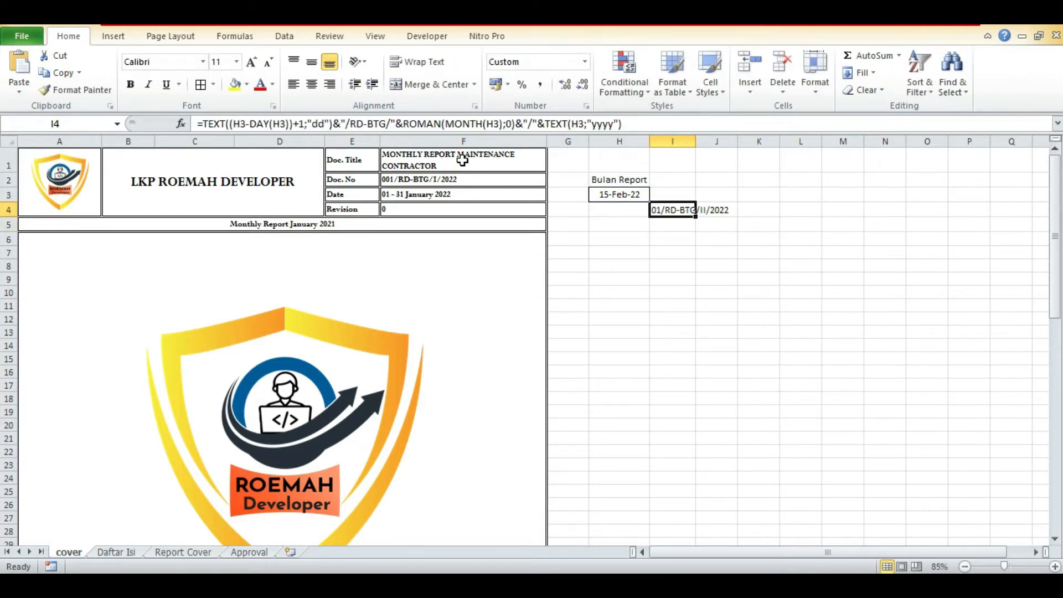
key("Left")
key("Right")
key("Right")
key("Down")
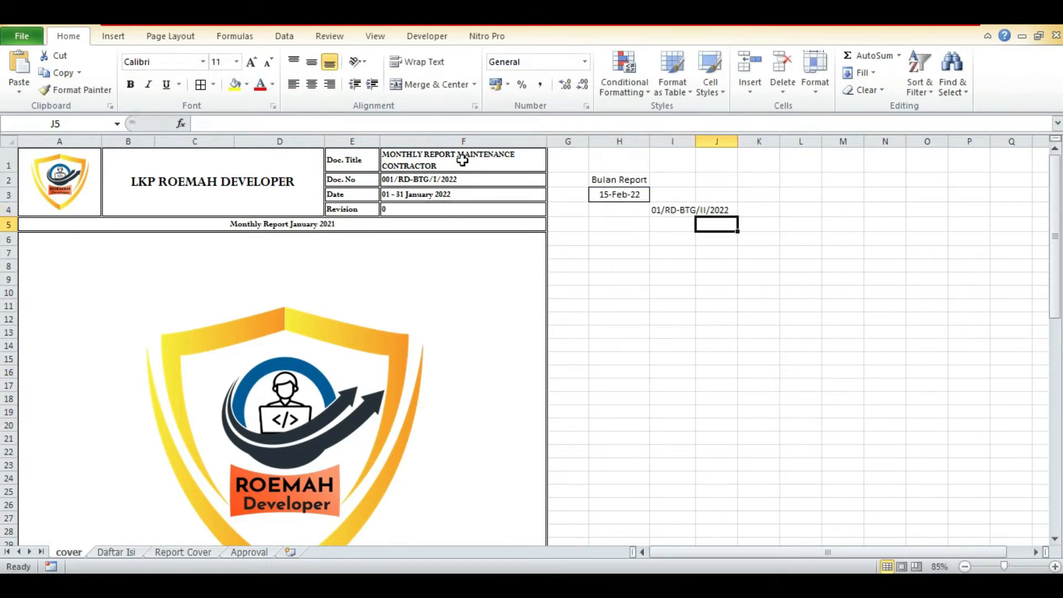
Move the complete document-number formula from I4 into the Doc. No cell F2, replacing its fixed text.
key("Up")
key("Left")
left_click(632, 124)
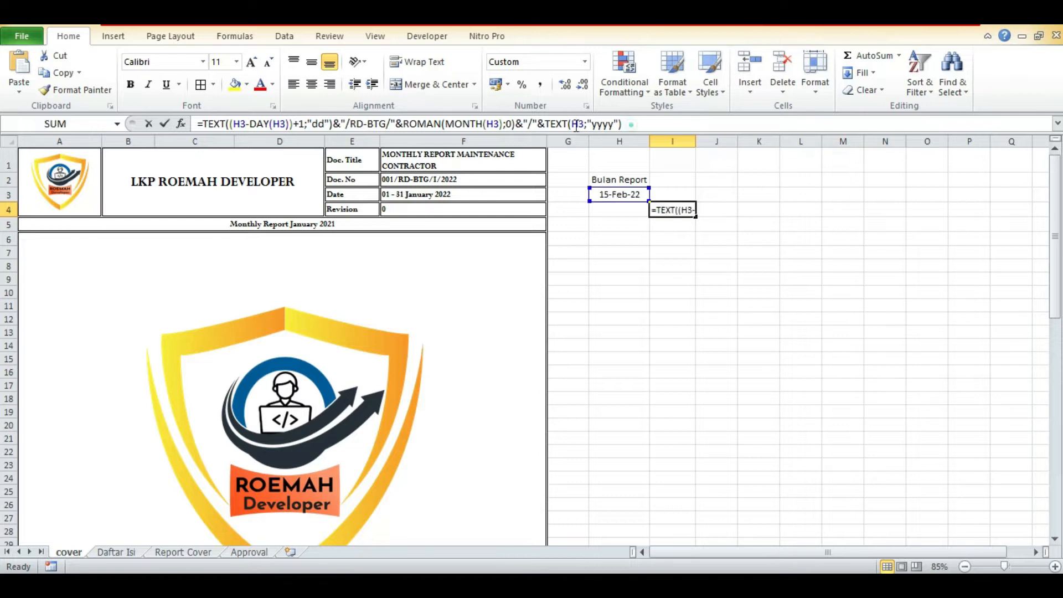
key("shift+Home")
key("BackSpace")
key("Up")
key("Left")
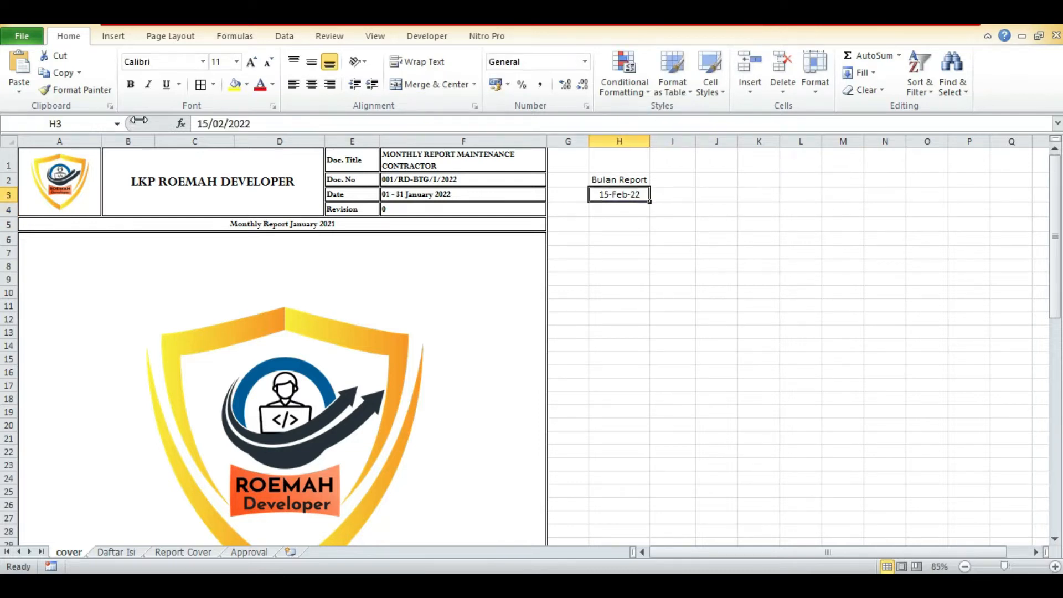
key("Left")
key("Left")
key("Up")
key("BackSpace")
type("=TEXT(H3-DAY(H3)+1,\"00\")&\"/RD-BTG/\"&ROMAN(MONTH(H3))&\"/\"&TEXT(H3,\"yyyy\")")
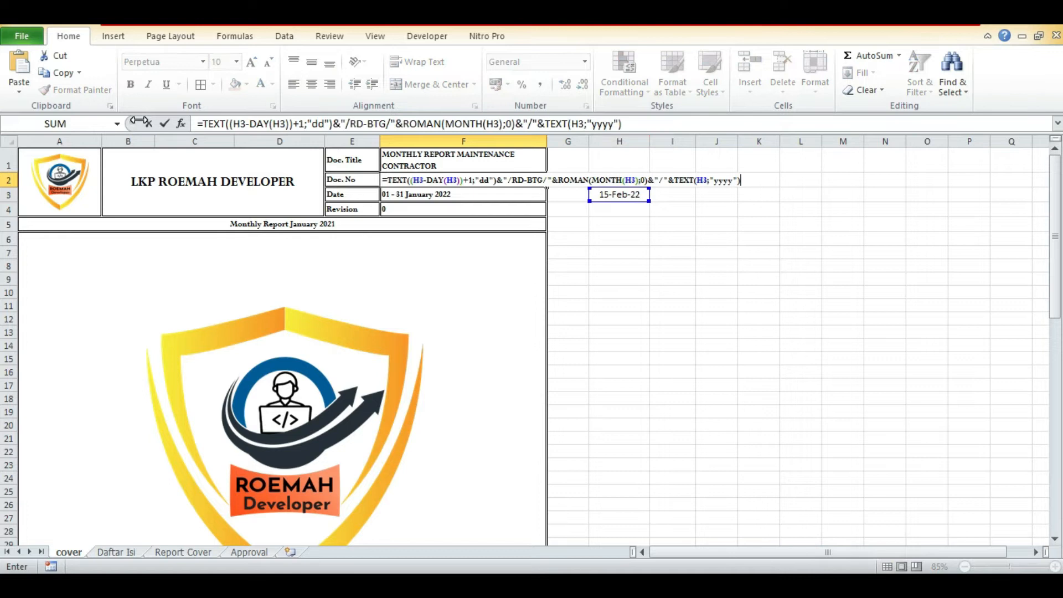
key("Return")
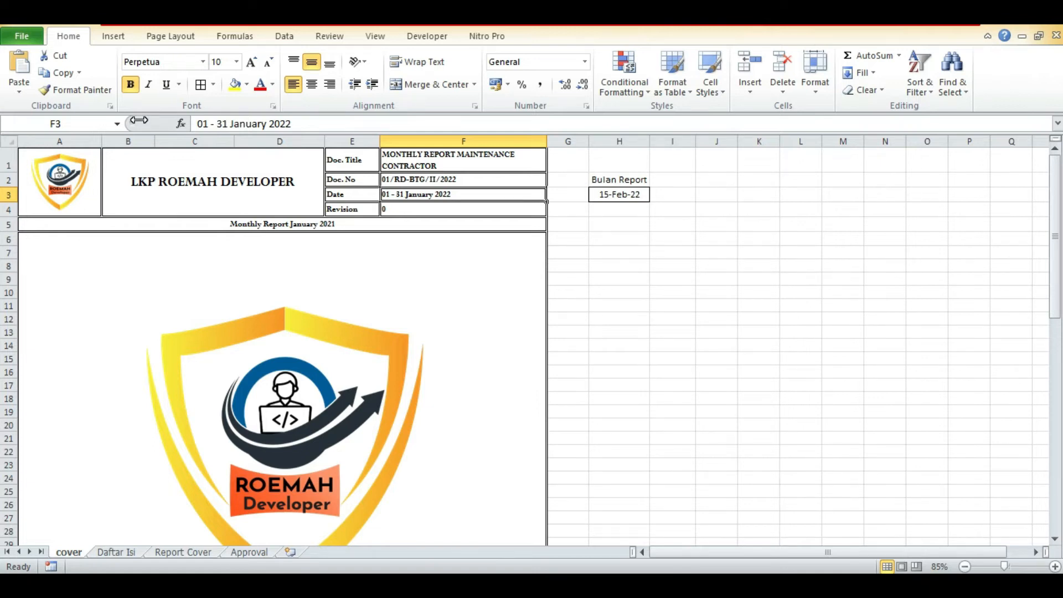
Begin a new formula in cell I5 for the report's date range.
left_click(680, 224)
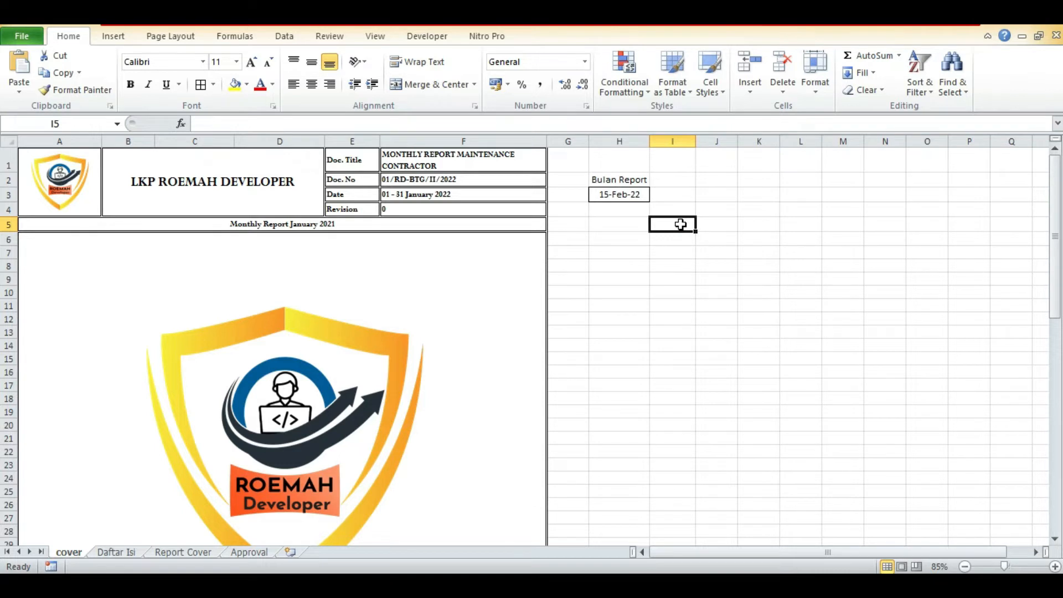
type("=")
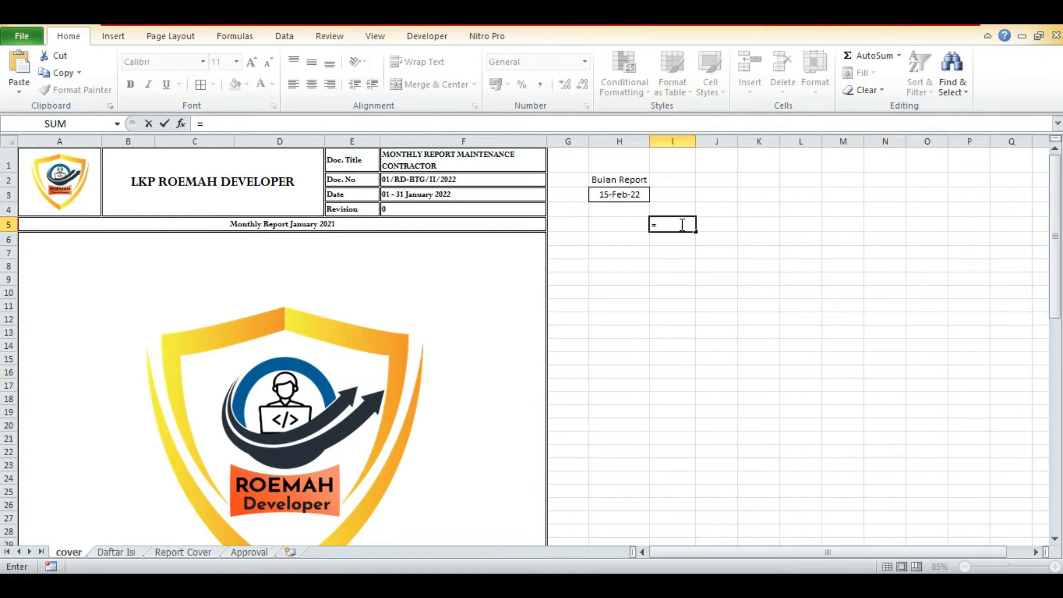
type("TEXT")
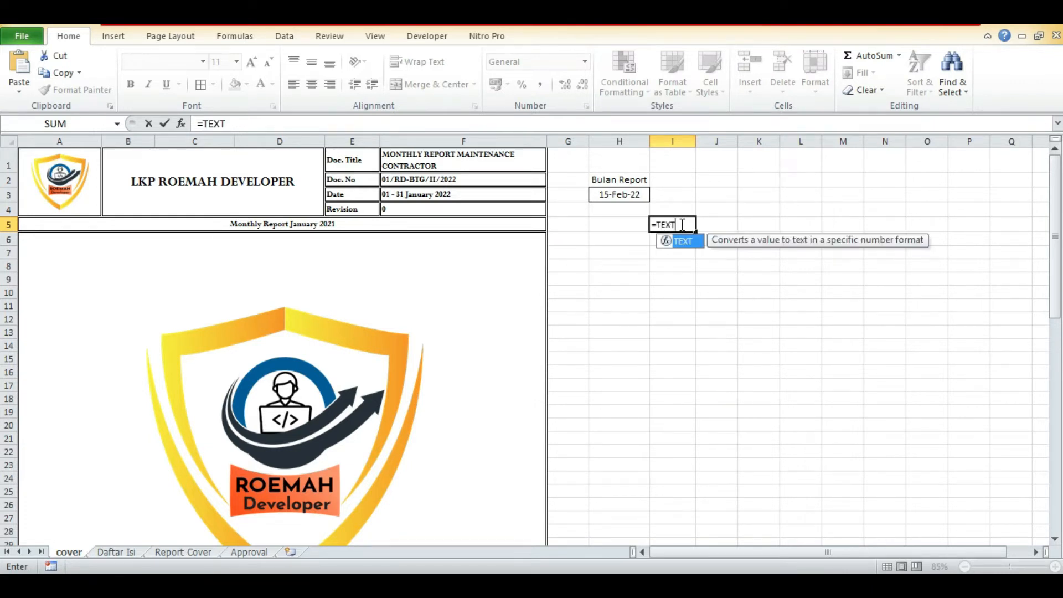
type("(")
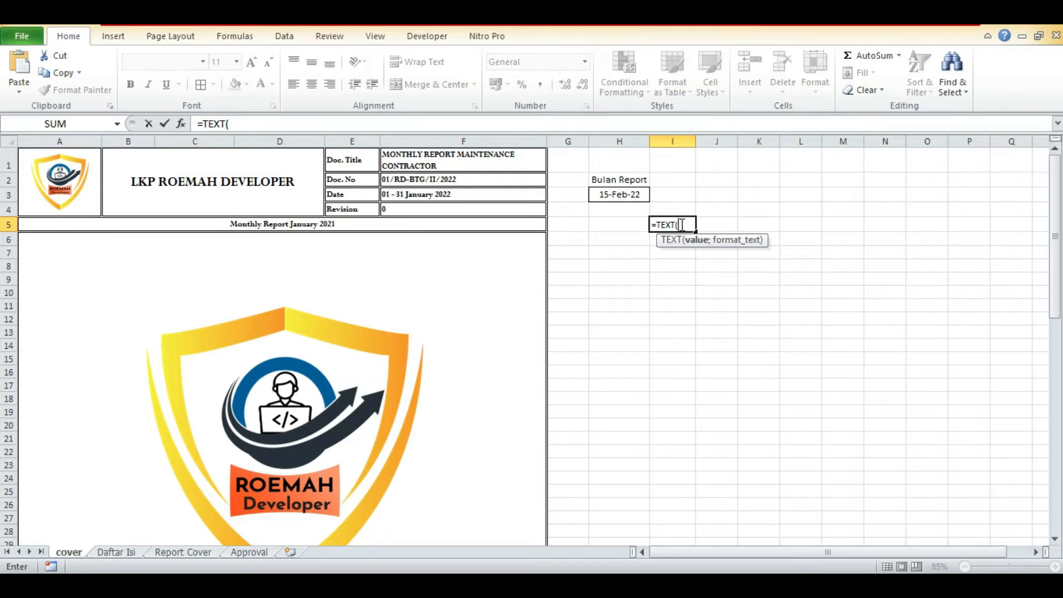
key("BackSpace")
key("BackSpace")
key("BackSpace")
key("BackSpace")
key("BackSpace")
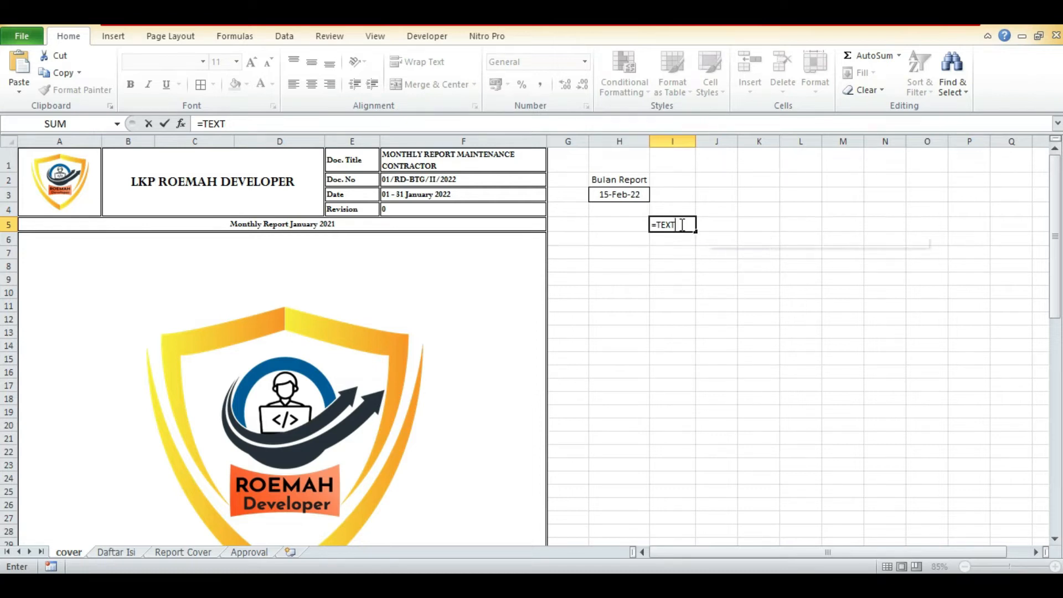
type("DAY")
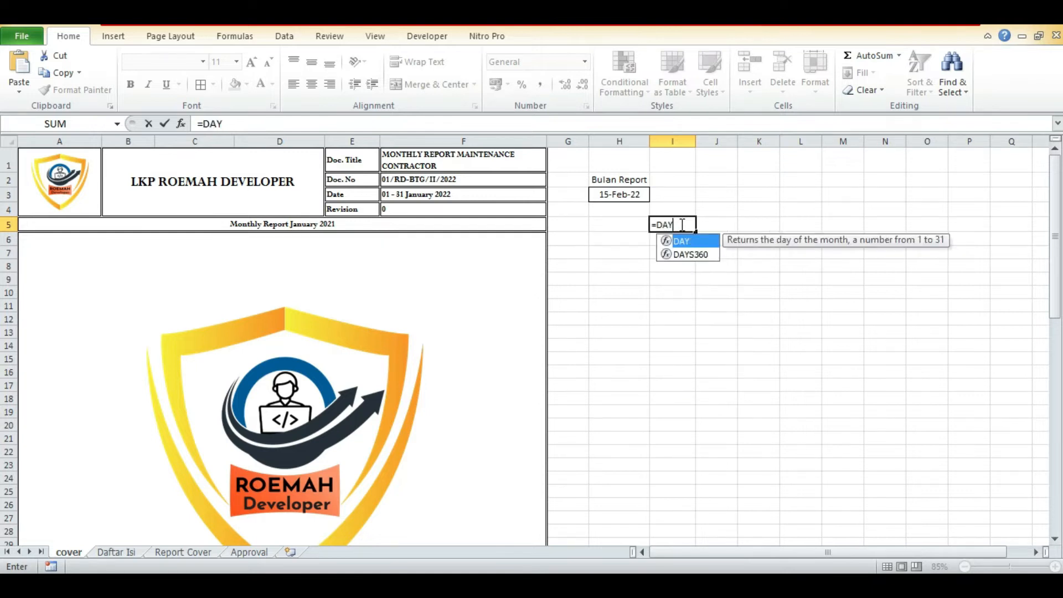
key("BackSpace")
key("BackSpace")
key("BackSpace")
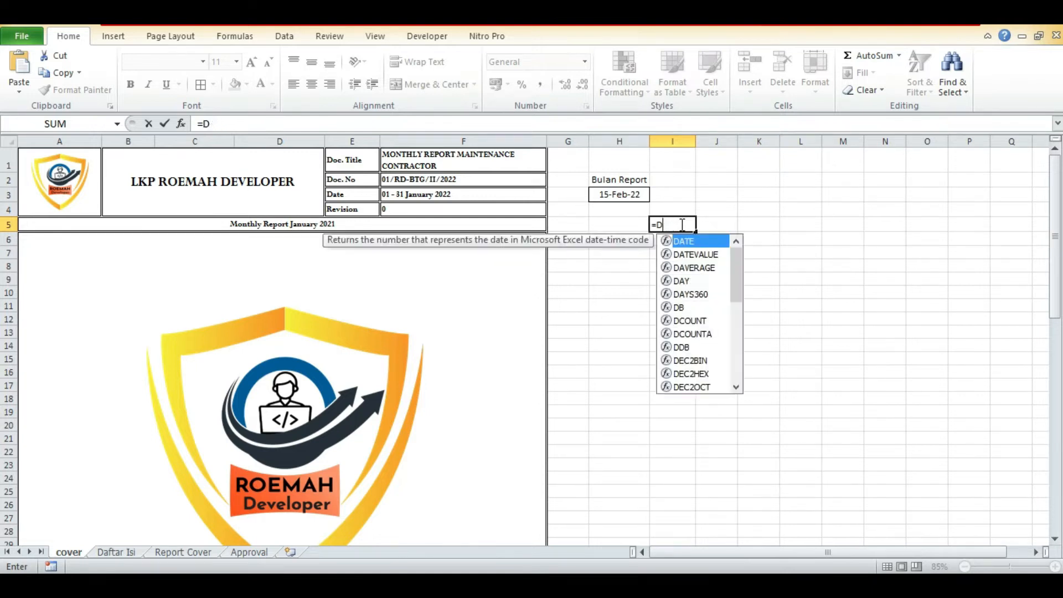
Build the first-of-month calculation in the I5 formula as =(H3-DAY(H3))+1.
left_click(622, 196)
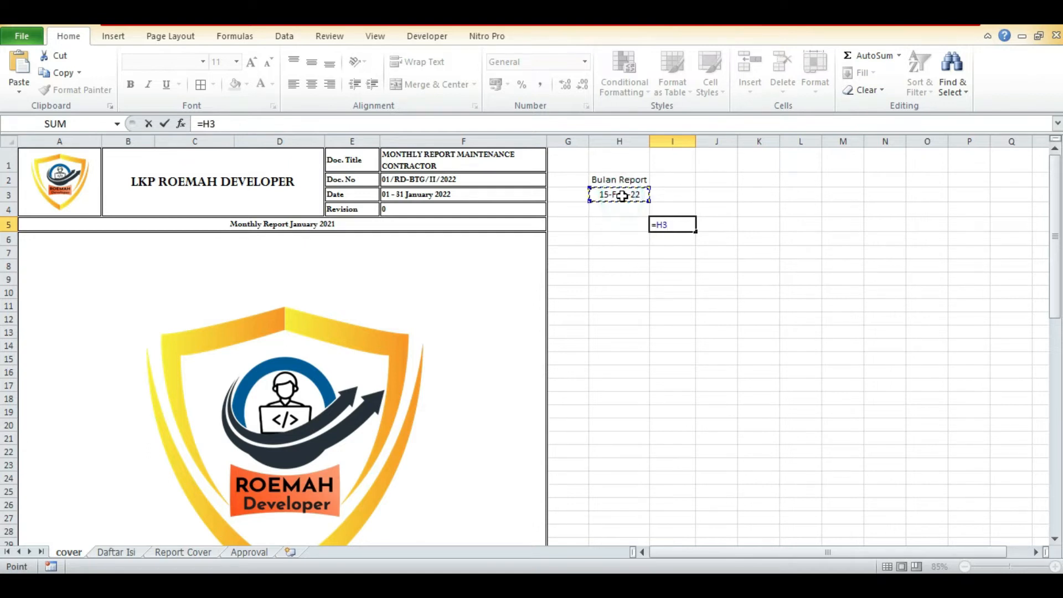
type("-DAY")
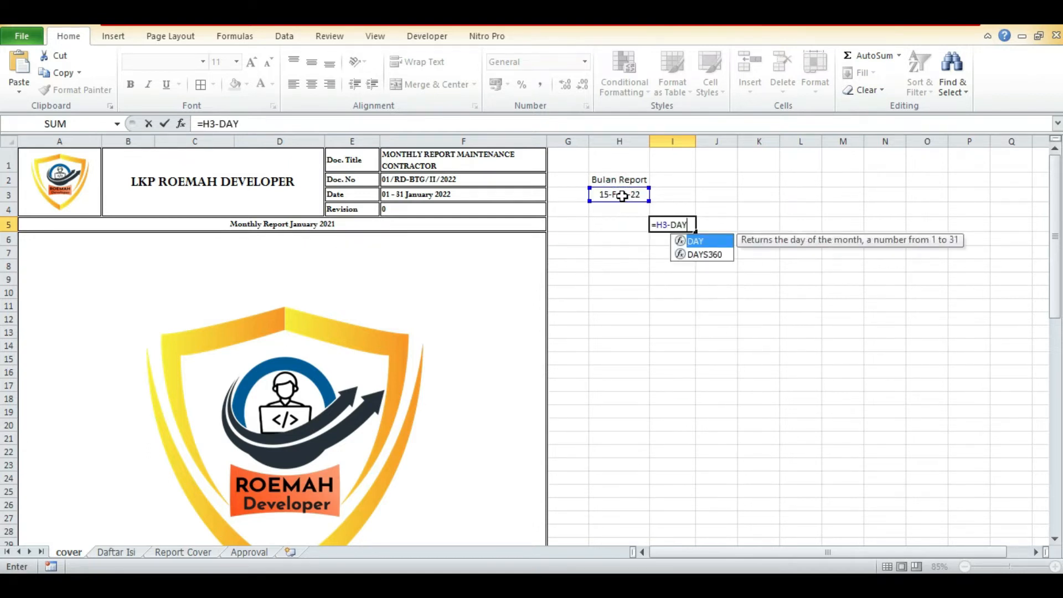
type("(")
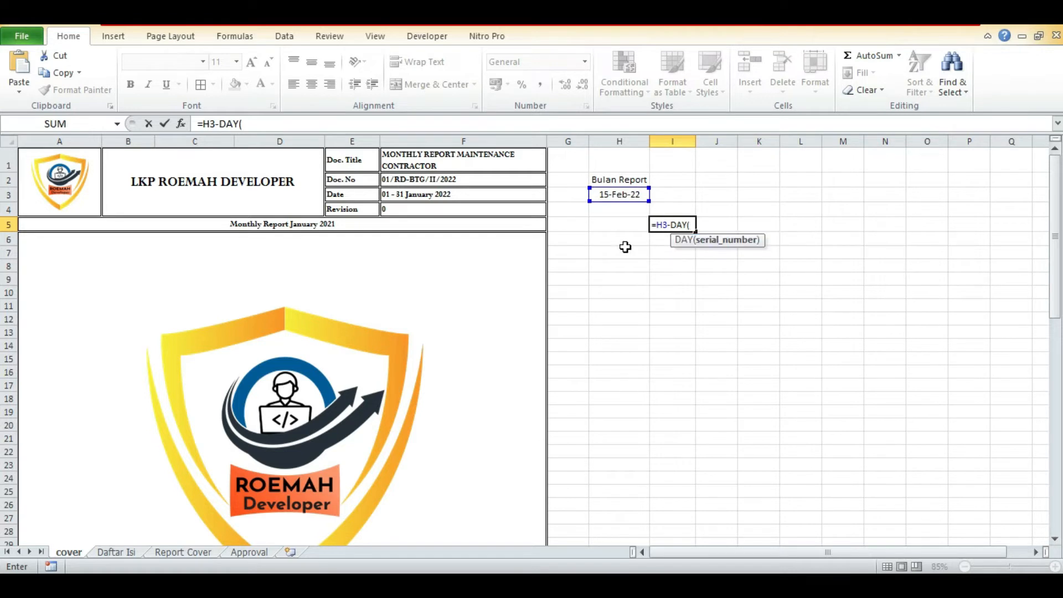
left_click(635, 194)
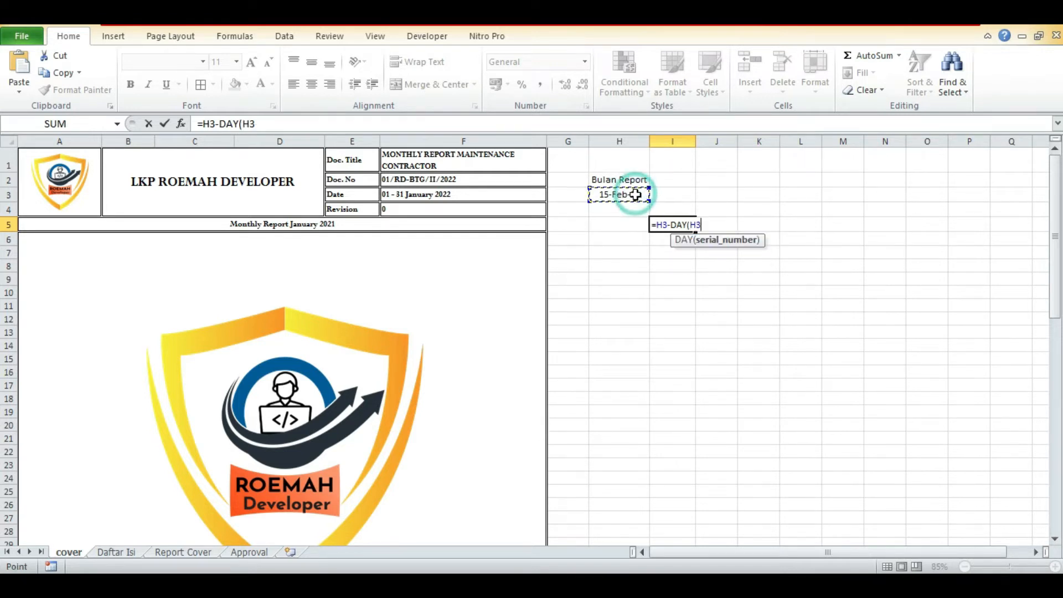
type(")")
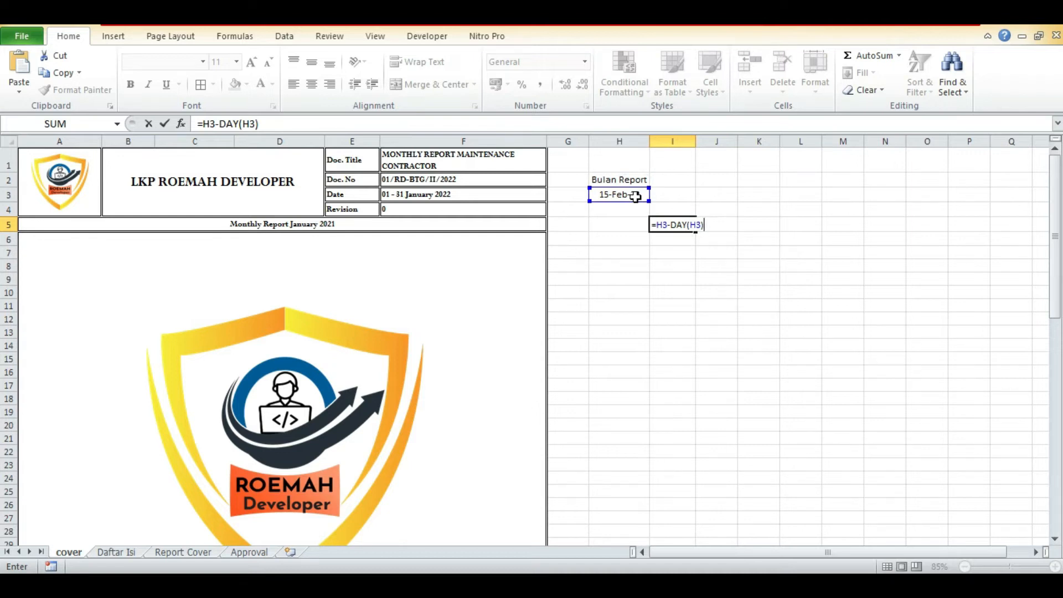
type("+1")
left_click(702, 223)
type(")")
left_click(657, 224)
type("(")
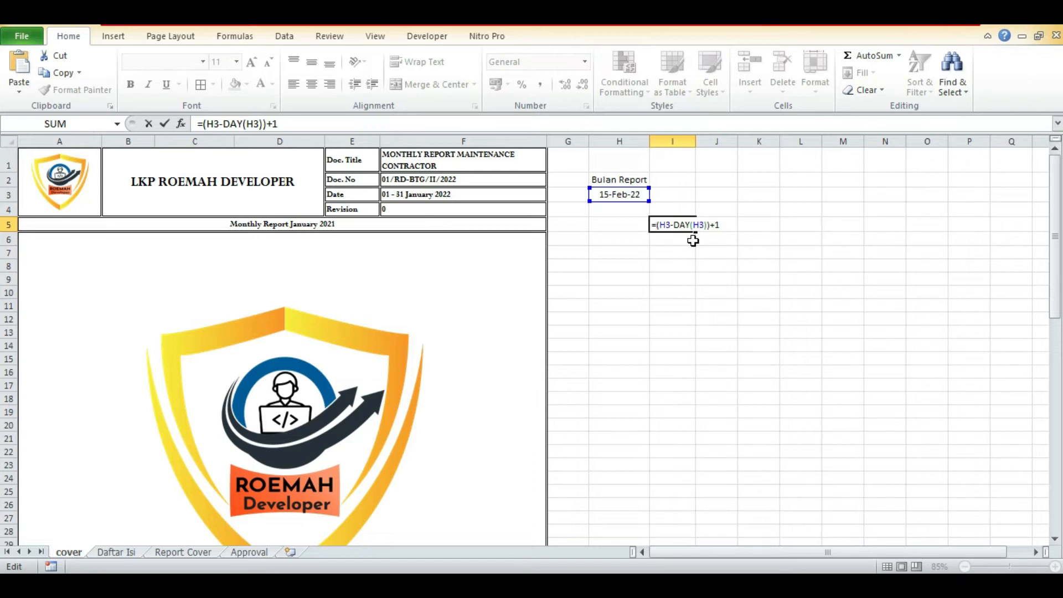
Wrap the I5 calculation in TEXT with a two-digit day format: =TEXT((H3-DAY(H3))+1;"dd").
type("TEXT")
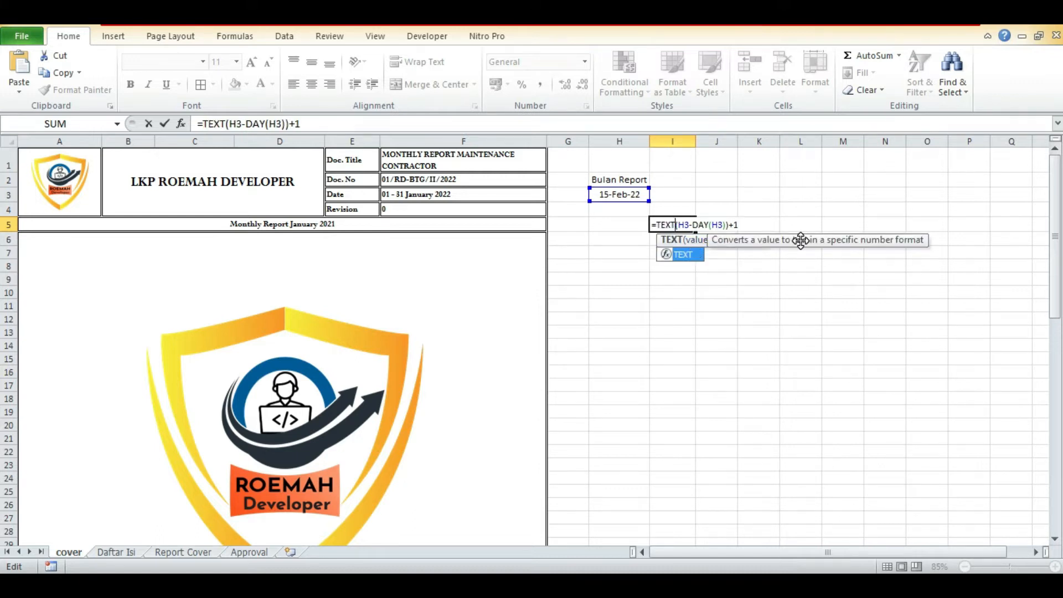
type("(")
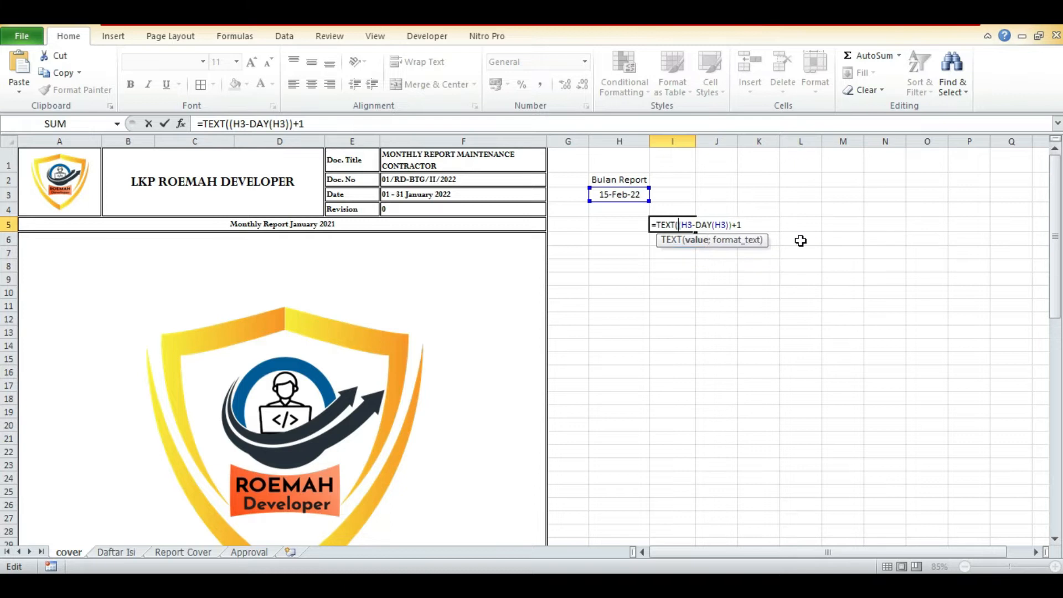
left_click(773, 223)
type(";")
type("\"dd")
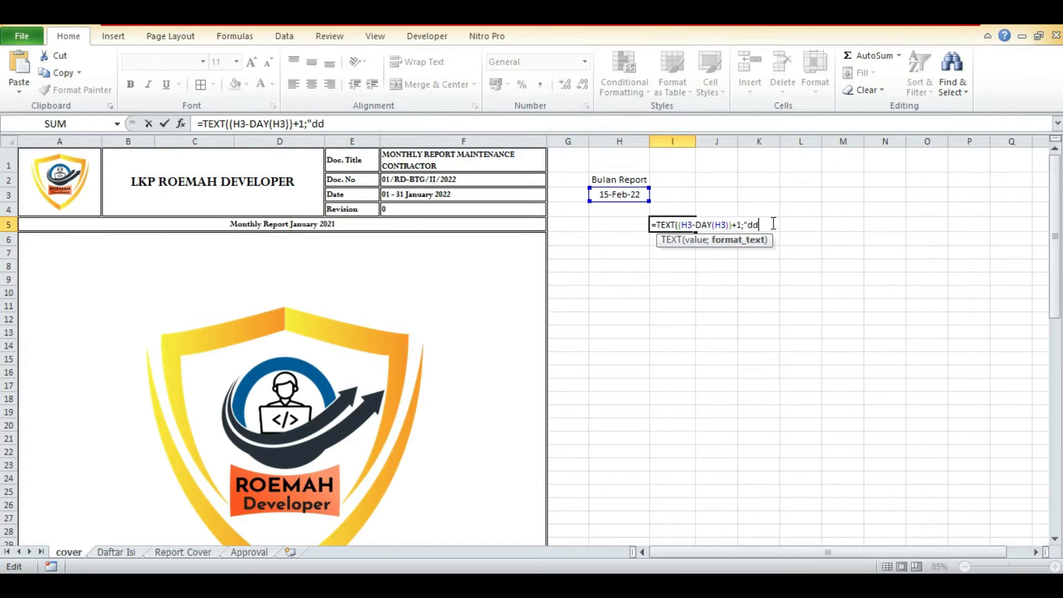
type("\")")
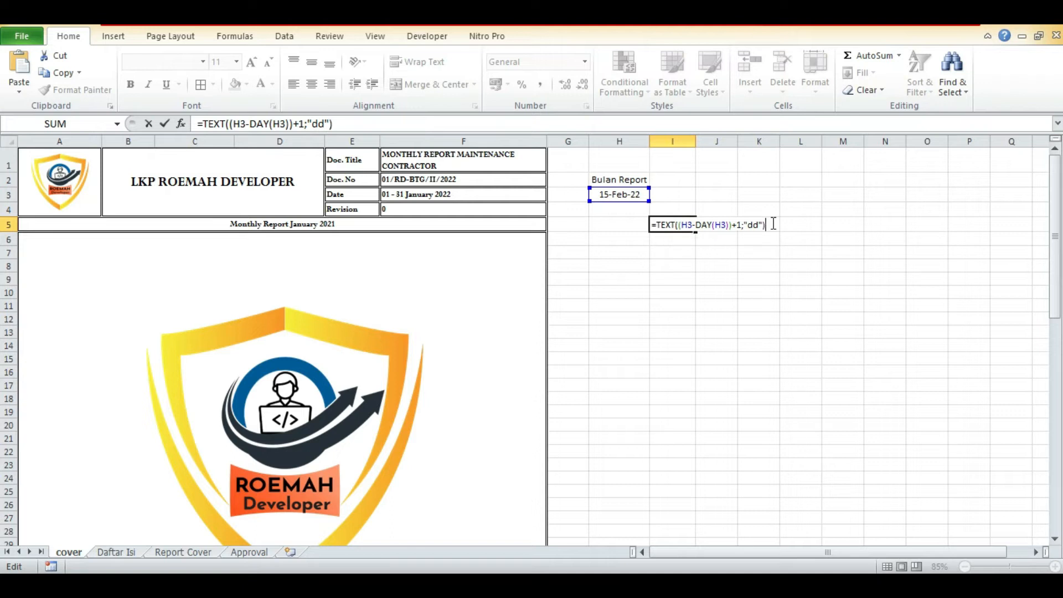
type("&")
type("\" - \"")
Append the spaced hyphen separator &" - "& to the I5 formula.
type("&")
type("DA")
type("(")
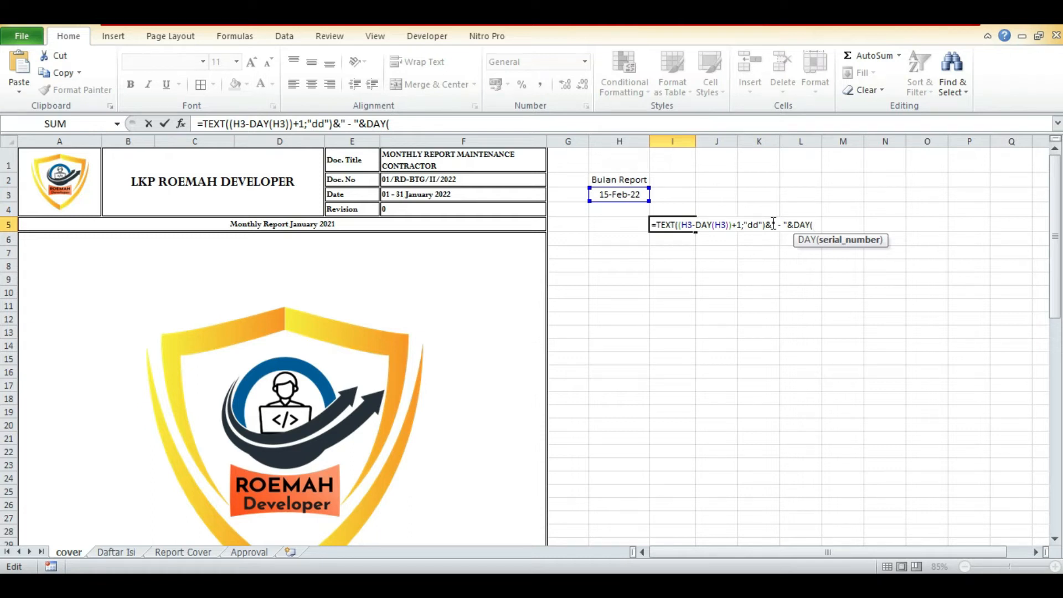
key("BackSpace")
key("BackSpace")
key("BackSpace")
key("BackSpace")
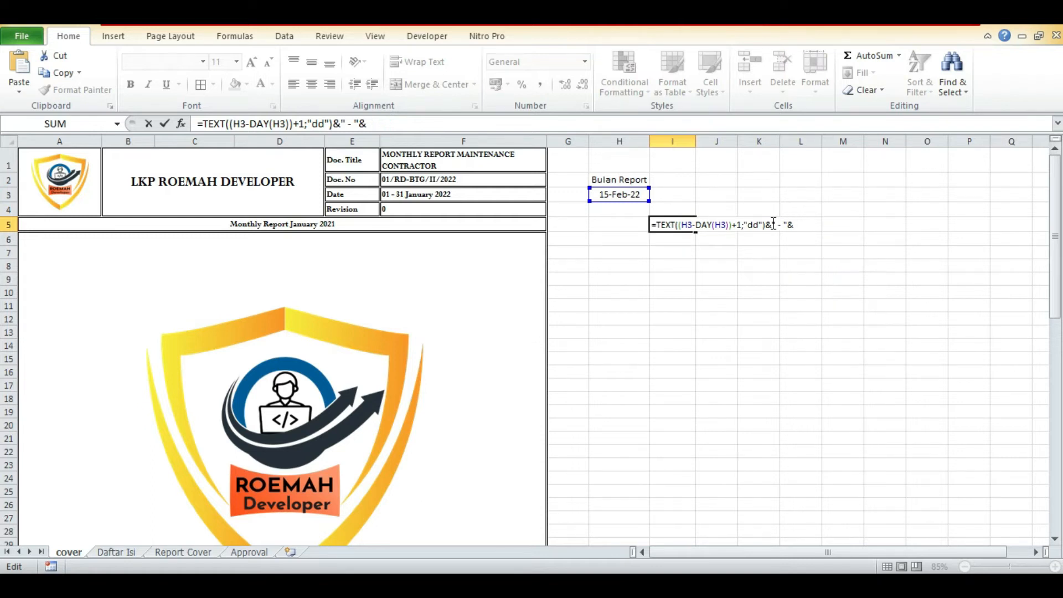
Add the last day of the report month to the I5 formula with EOMONTH(H3;0).
type("EOMONTH")
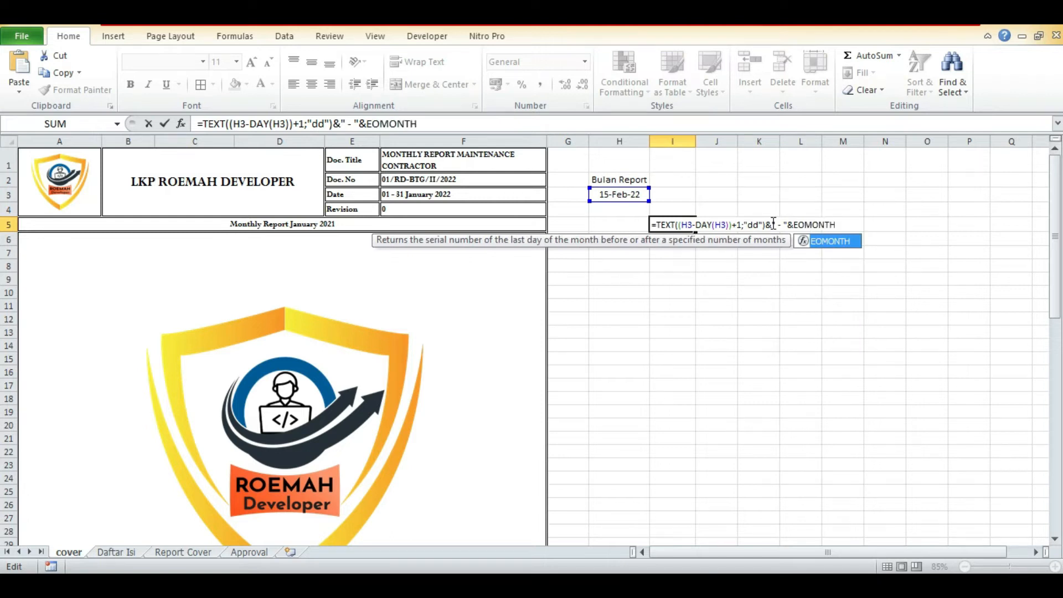
type("(")
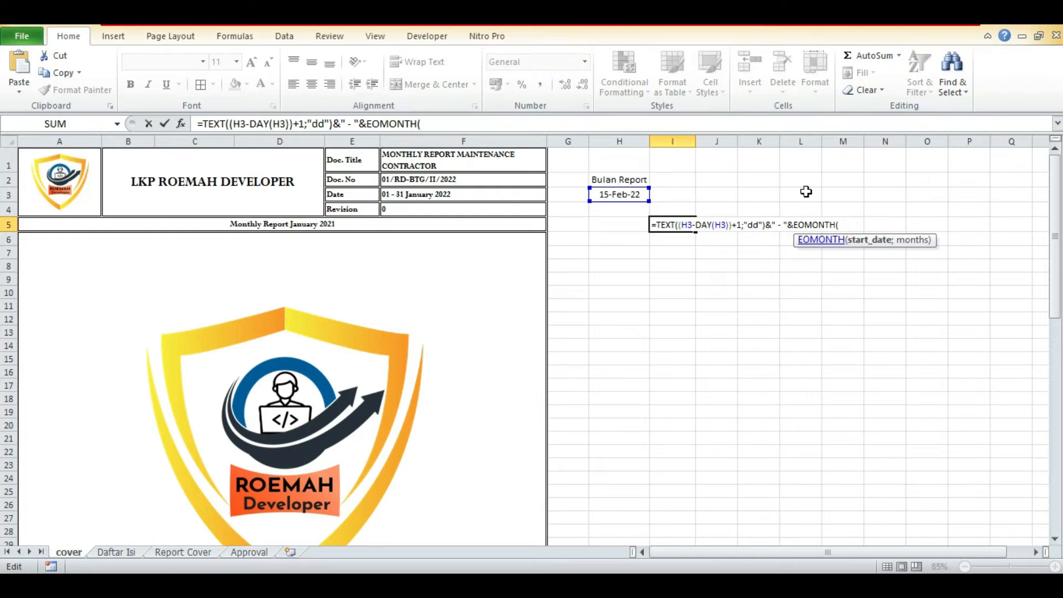
left_click(634, 193)
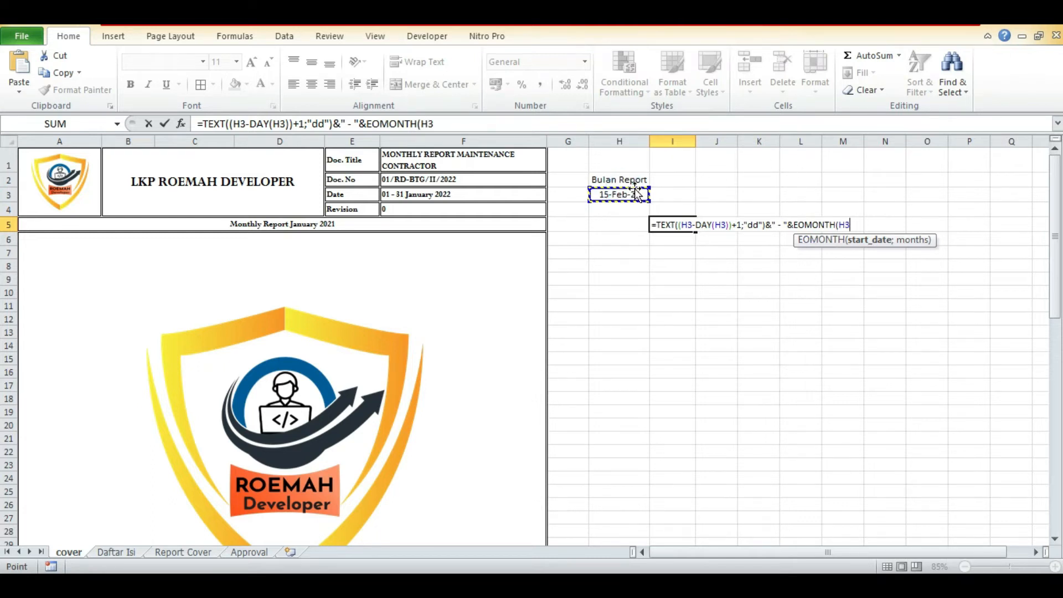
type(";")
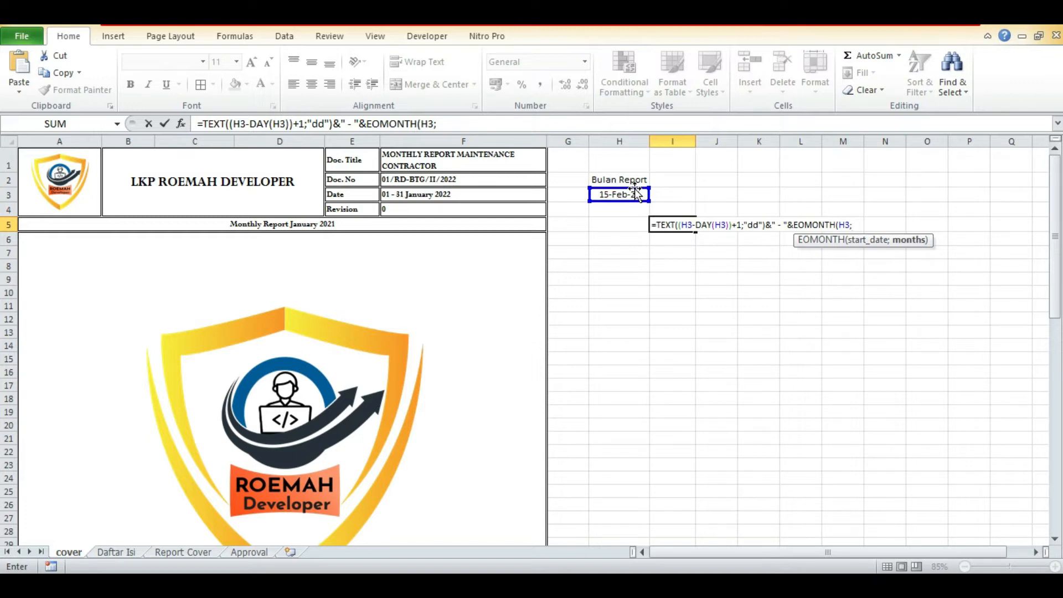
type("0)")
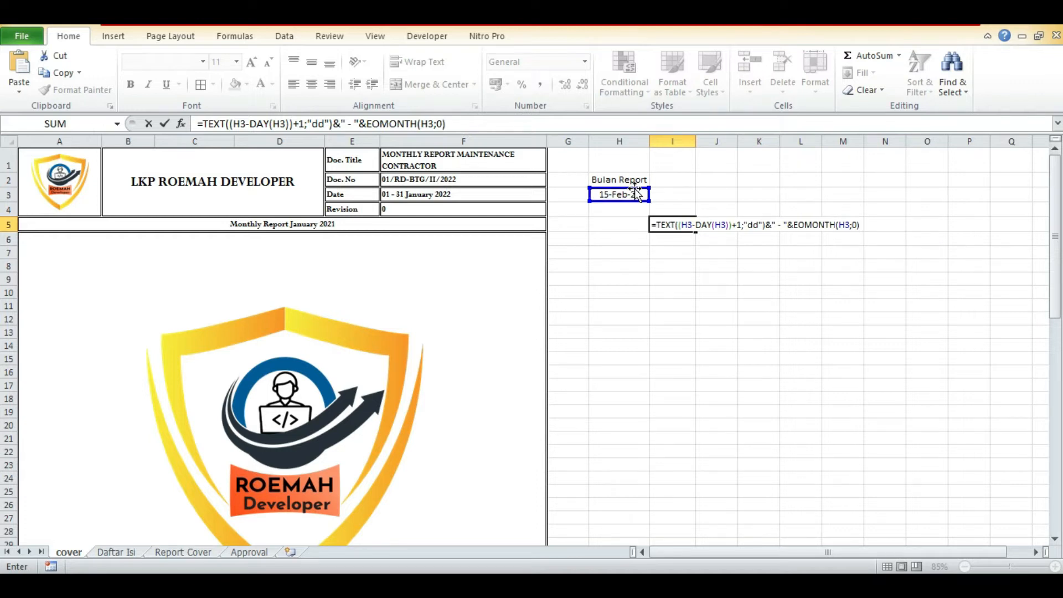
Convert the I5 formula to plain text by putting an apostrophe in front of it.
left_click(798, 224)
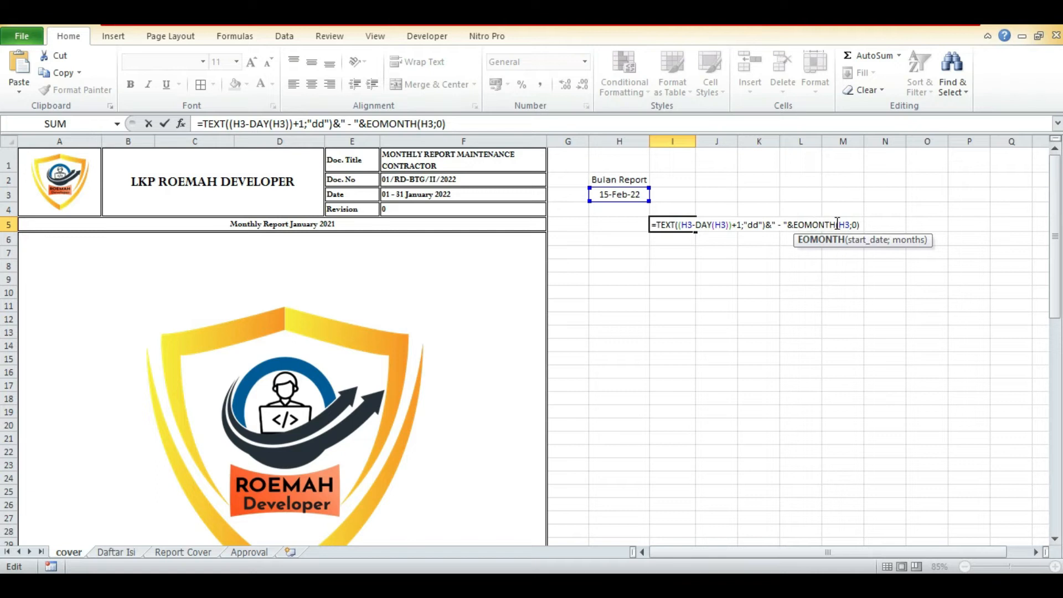
left_click(792, 224)
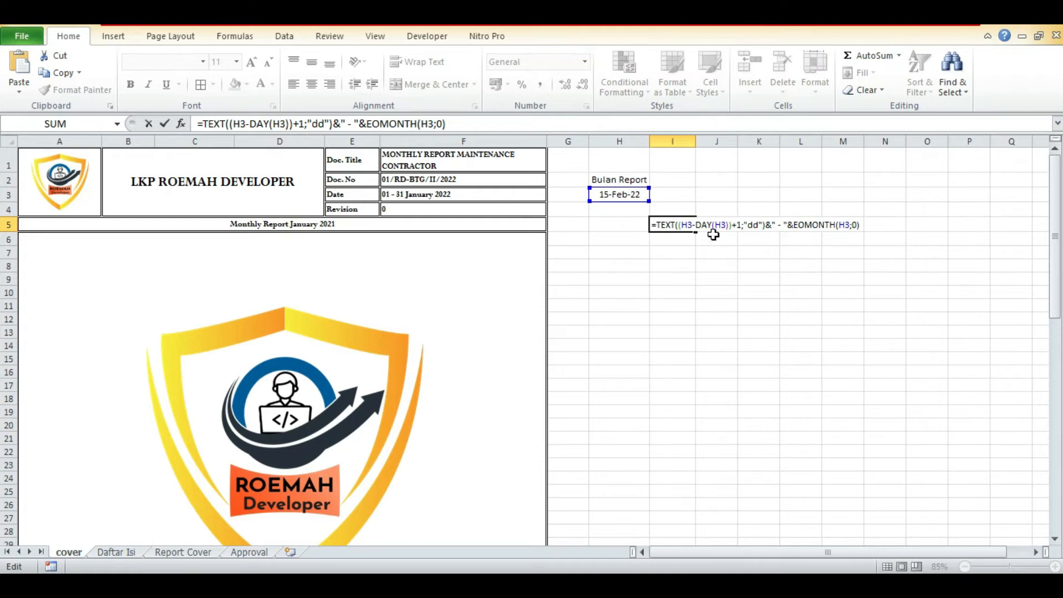
left_click(655, 225)
left_click(651, 222)
type("'")
key("ctrl+Return")
Copy the EOMONTH(H3;0) part of the I5 text and enter it in I6 as =EOMONTH(H3;0).
left_click_drag(505, 122, 369, 123)
key("ctrl+c")
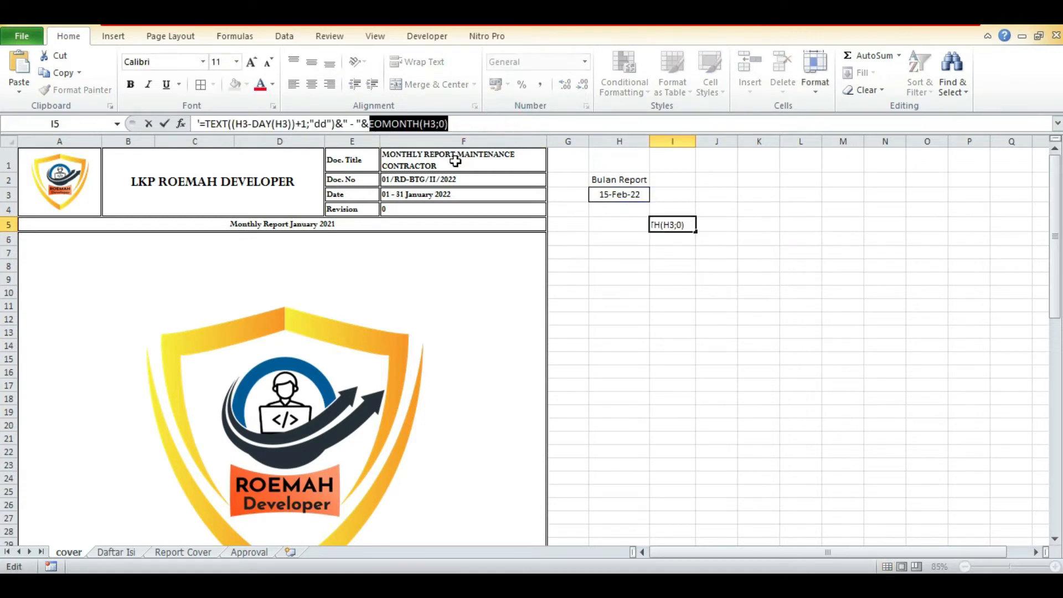
key("Return")
type("=")
key("ctrl+v")
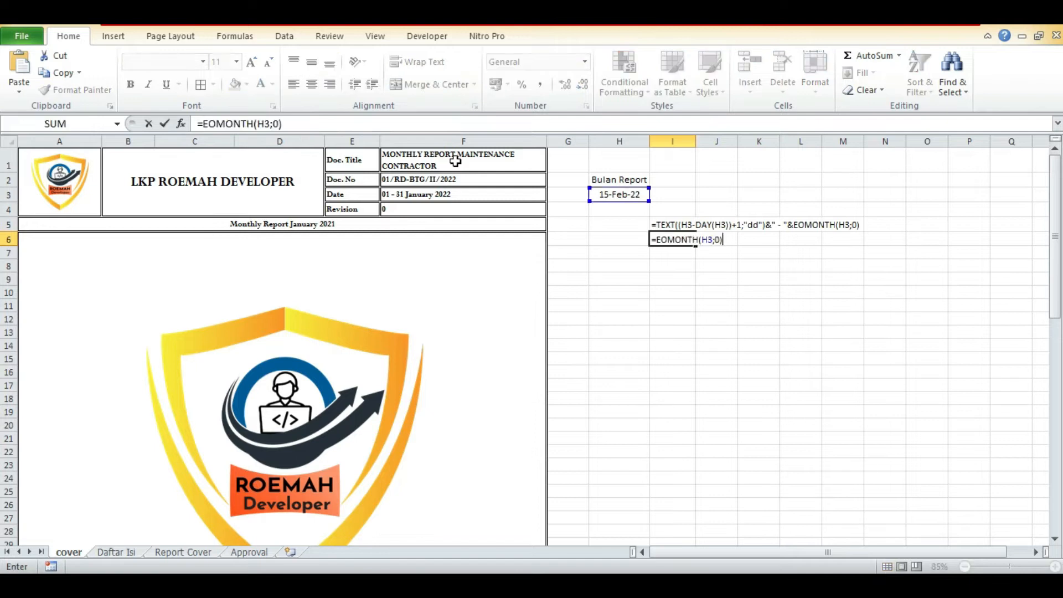
key("ctrl+Return")
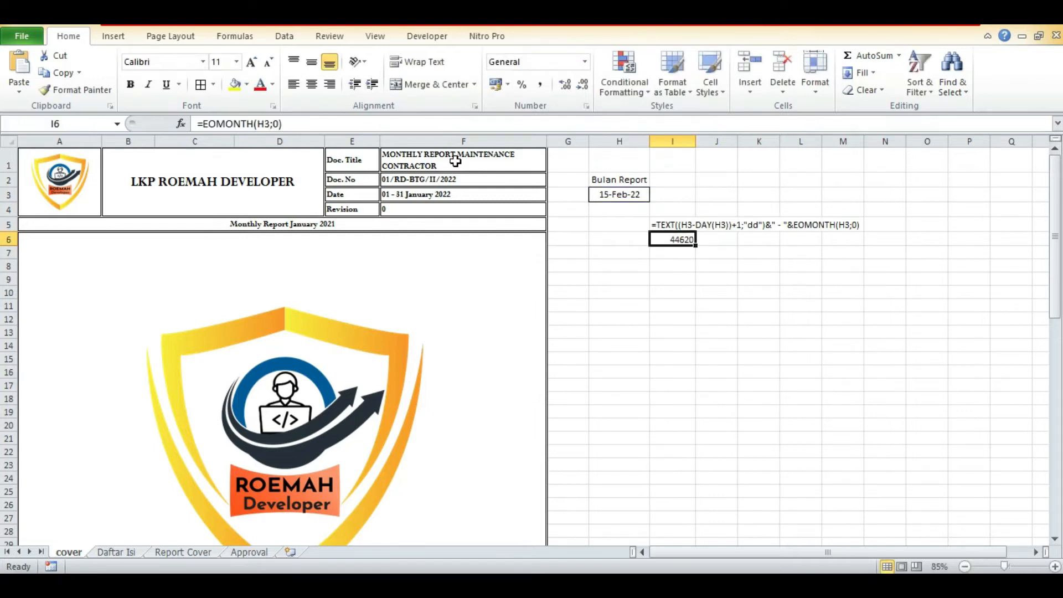
Format cell I6 as a Date using the *14/03/2001 type.
key("ctrl+1")
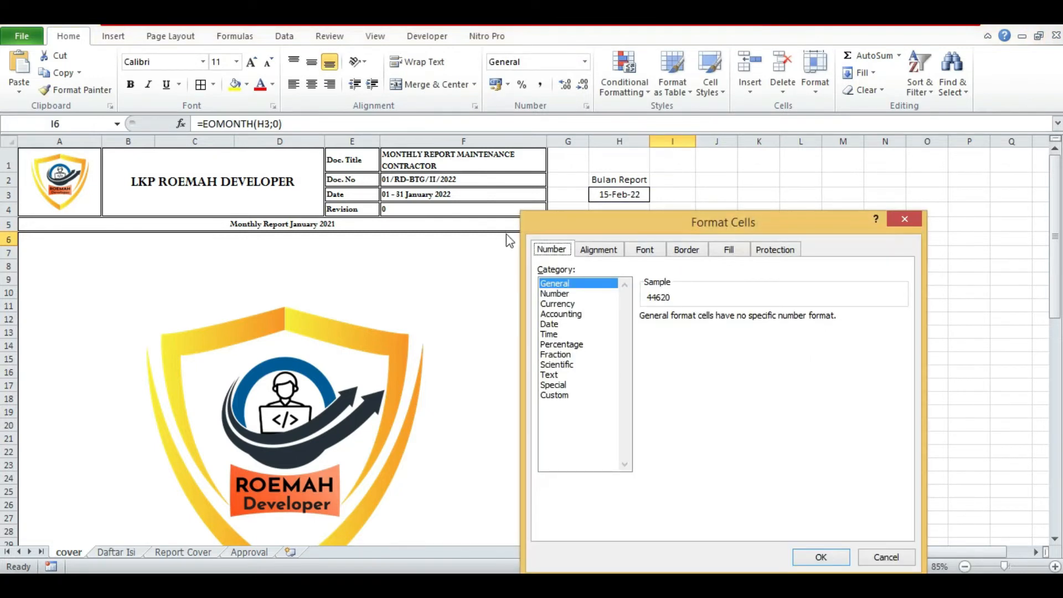
left_click(572, 294)
left_click(572, 324)
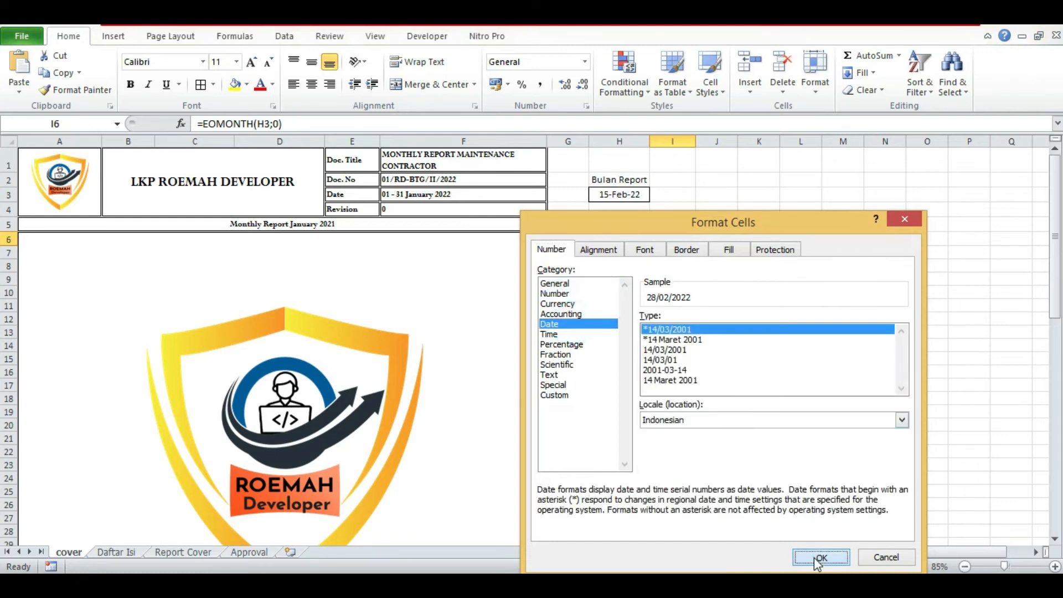
left_click(820, 557)
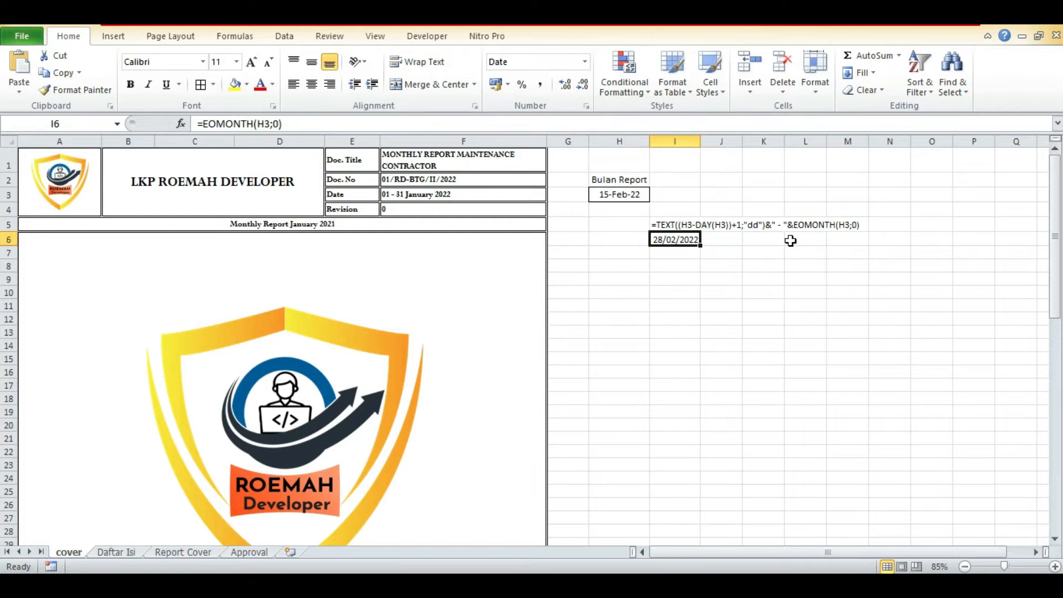
Insert the opening of a DAY function before EOMONTH(H3;0) in the I5 text.
left_click(668, 227)
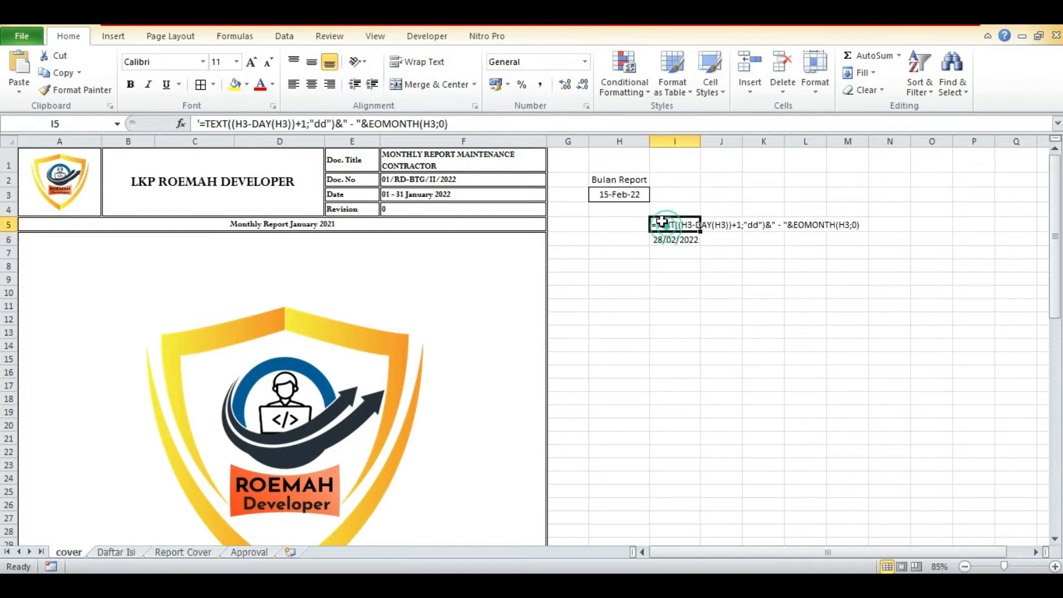
left_click(368, 124)
type("DAY(")
key("End")
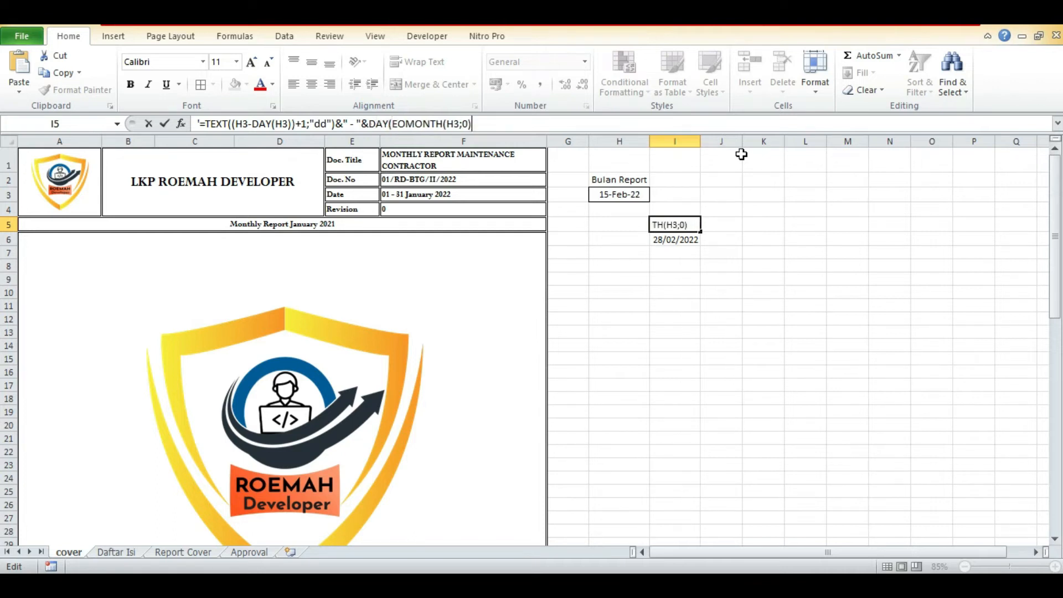
type(")")
key("BackSpace")
Remove the leading apostrophe from I5, close the DAY bracket and enter =TEXT((H3-DAY(H3))+1;"dd")&" - "&DAY(EOMONTH(H3;0)).
left_click(198, 123)
key("BackSpace")
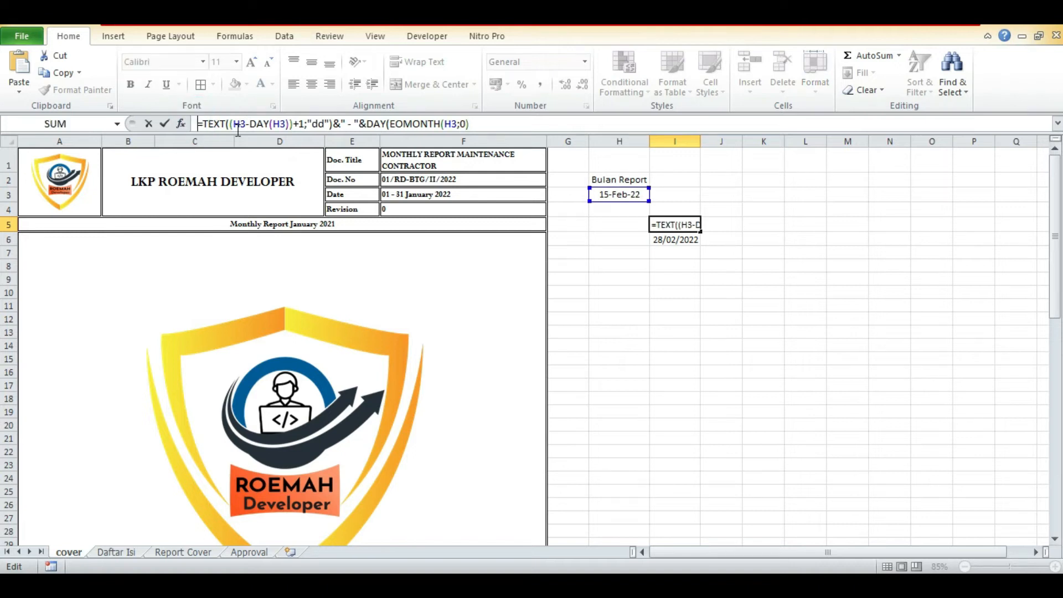
left_click(512, 121)
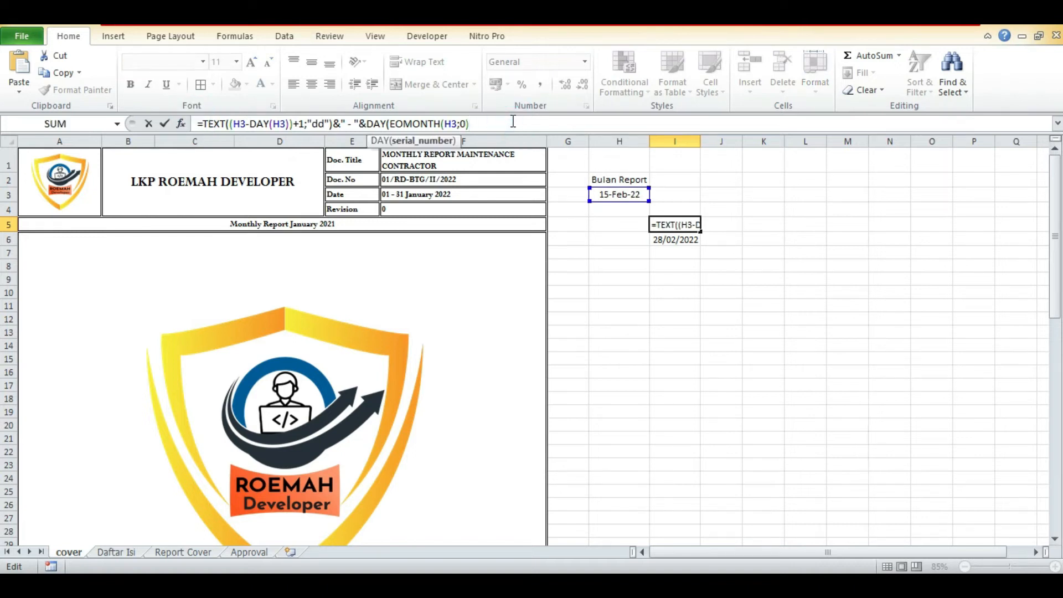
type(")")
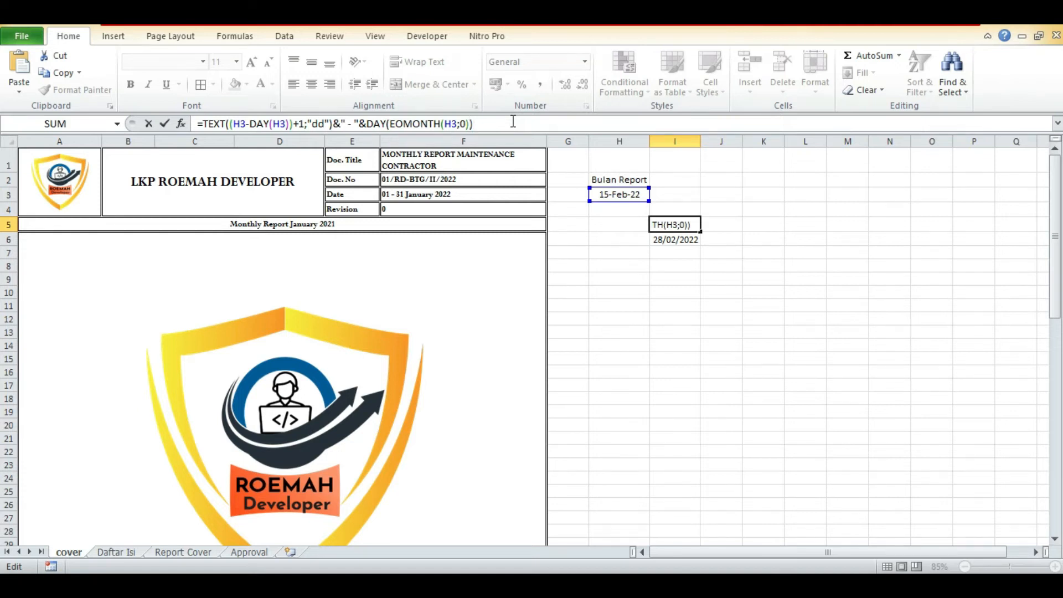
key("ctrl+Return")
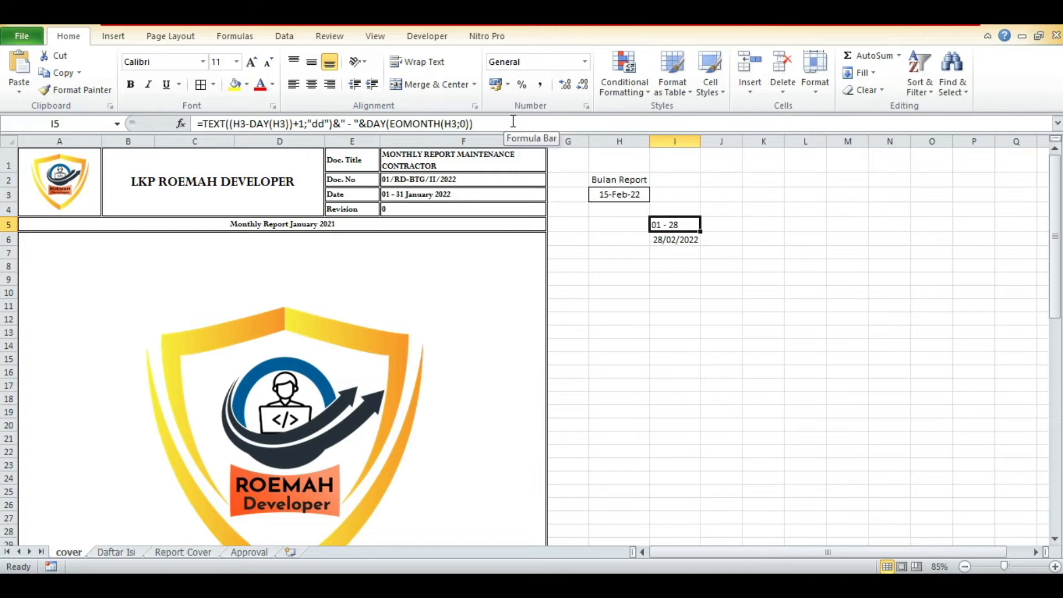
Enter the first-of-month formula =H3-DAY(H3)+1 in cell I7.
key("Down")
key("Down")
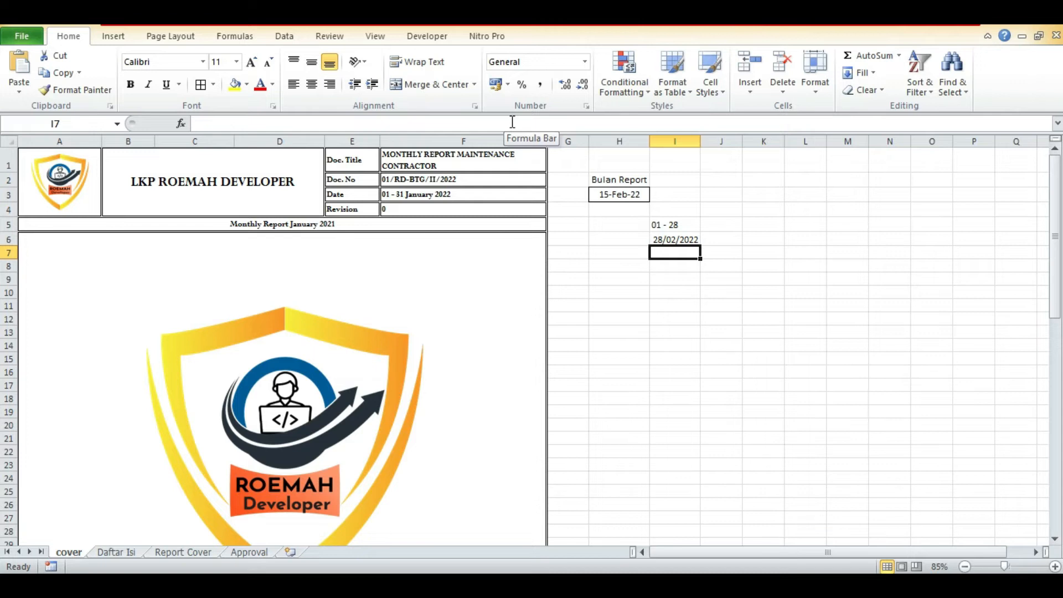
type("=")
left_click(611, 200)
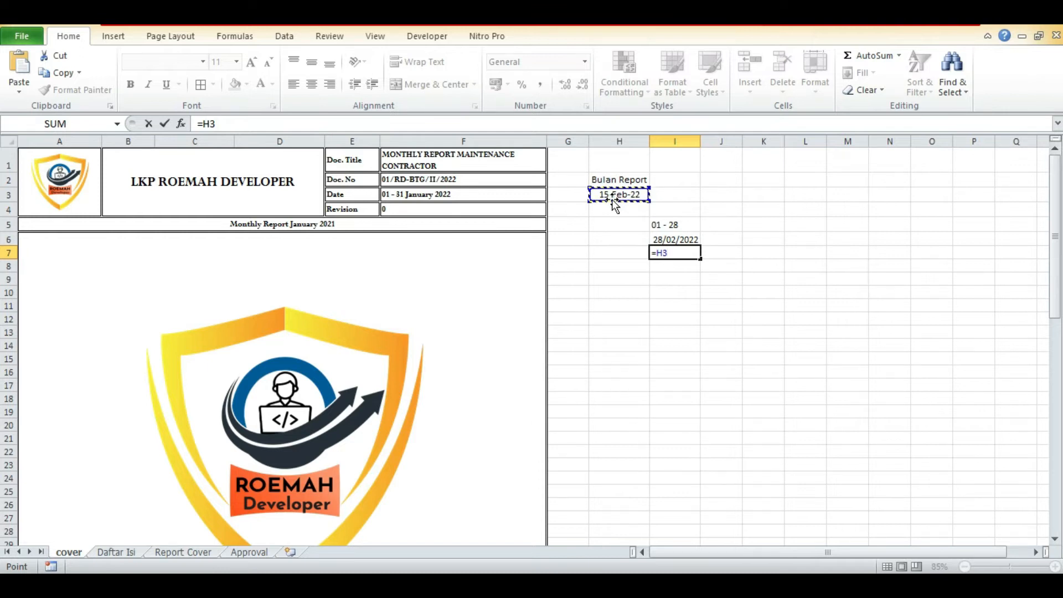
type("-D")
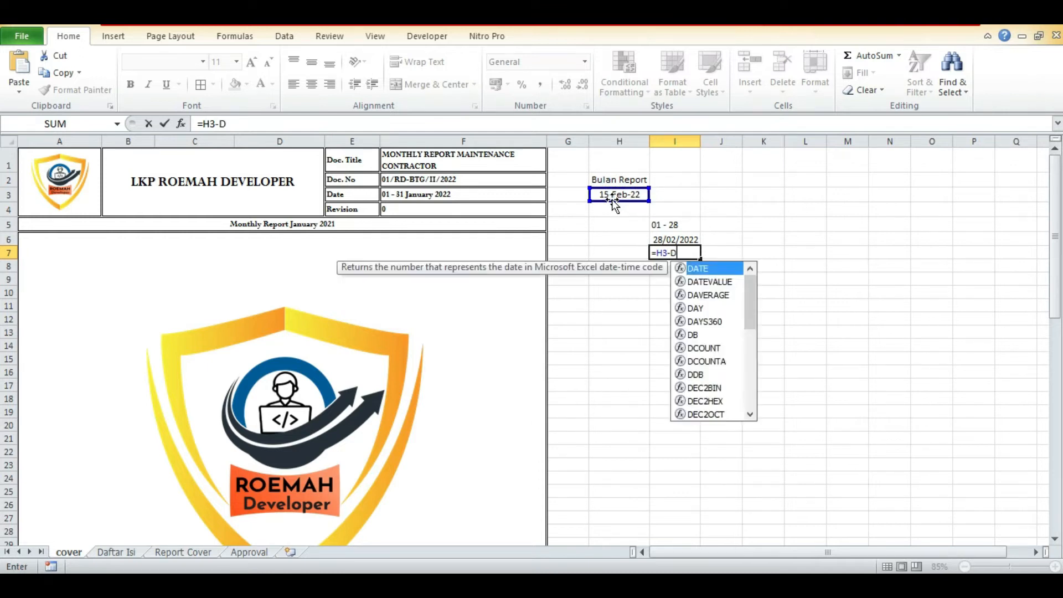
type("AY(")
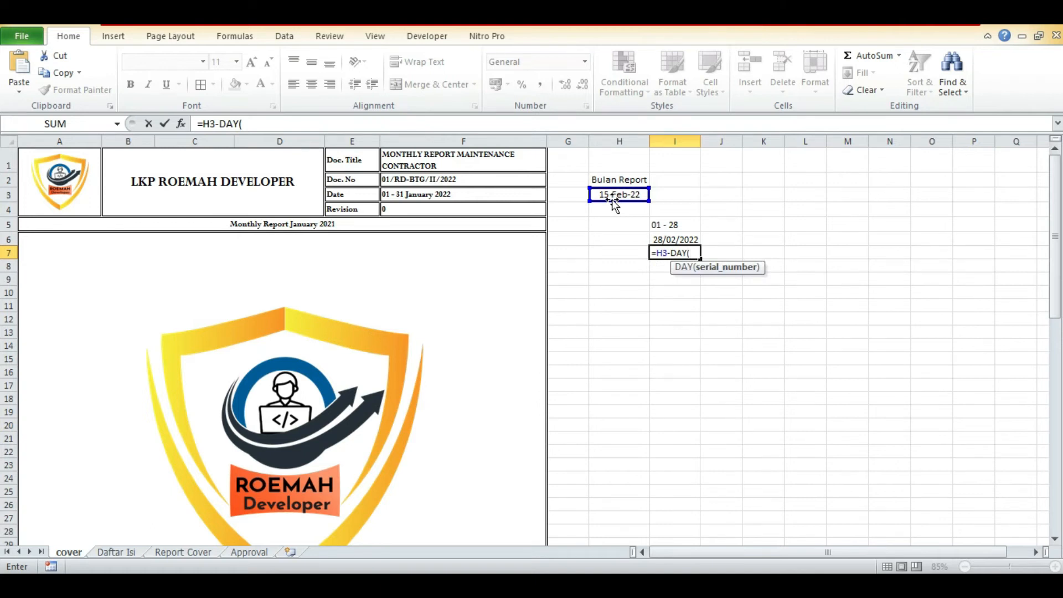
left_click(613, 201)
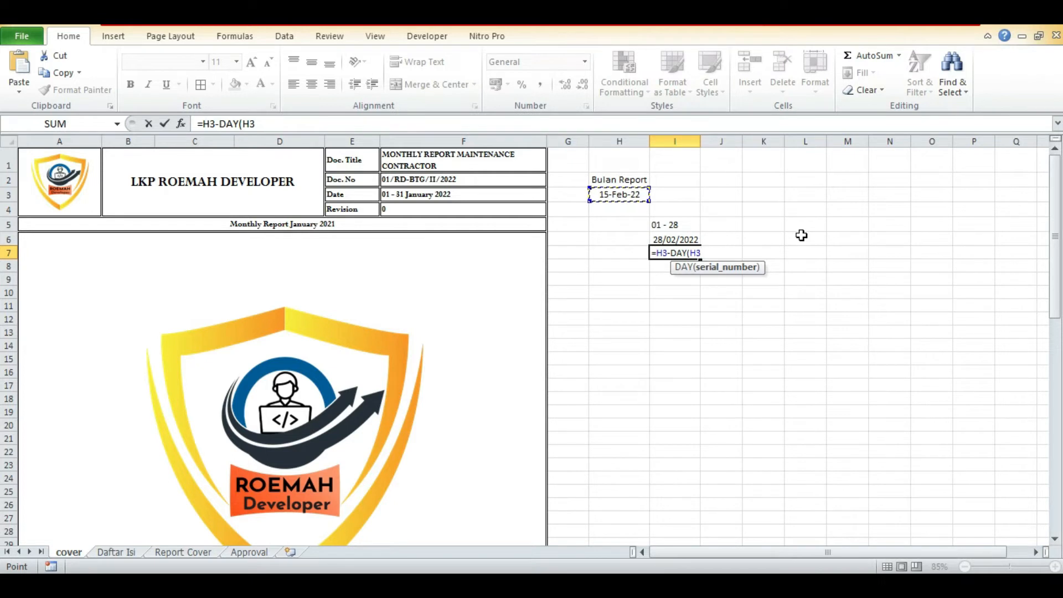
type(")+1")
key("Return")
key("Up")
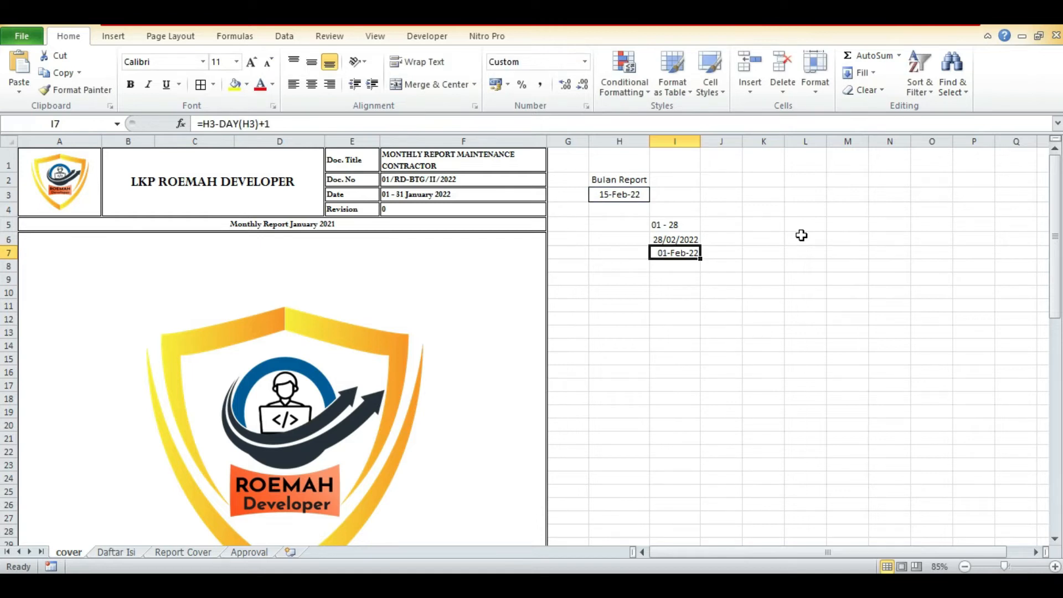
Set the Bulan Report date in H3 to 1 mar to test the formulas in I5 to I7.
key("Down")
key("Up")
key("Up")
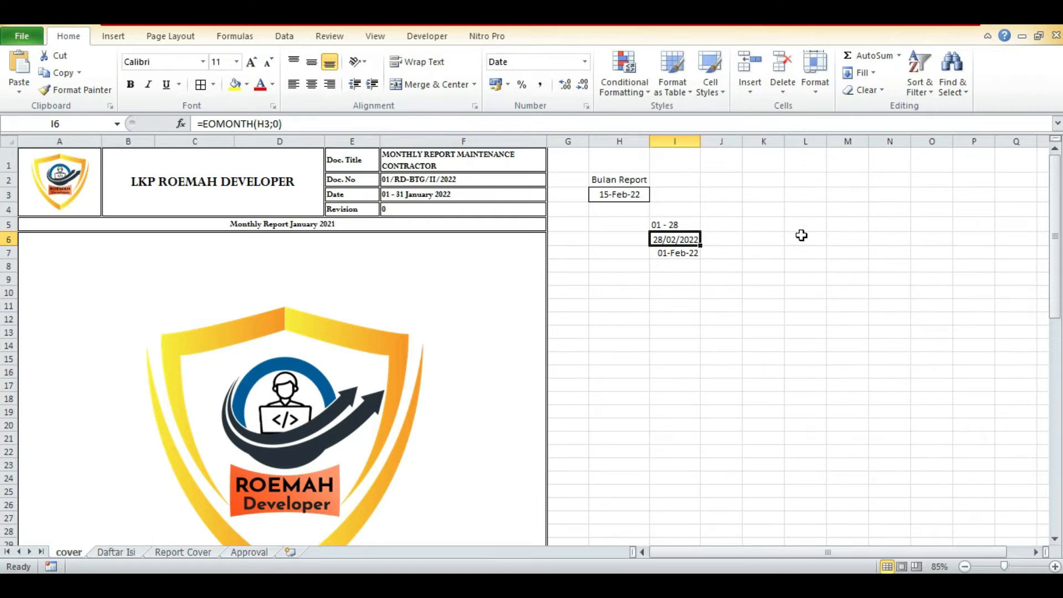
key("Up")
key("Up")
key("Up")
key("Left")
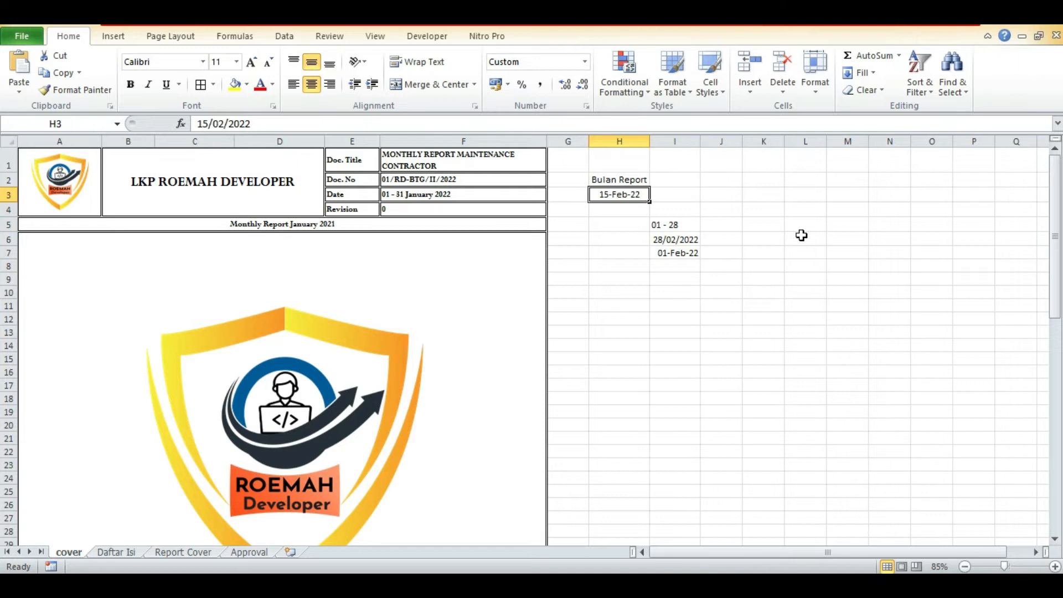
type("mar")
key("BackSpace")
key("BackSpace")
key("BackSpace")
type("1 mar")
key("Return")
key("Right")
key("Down")
key("Down")
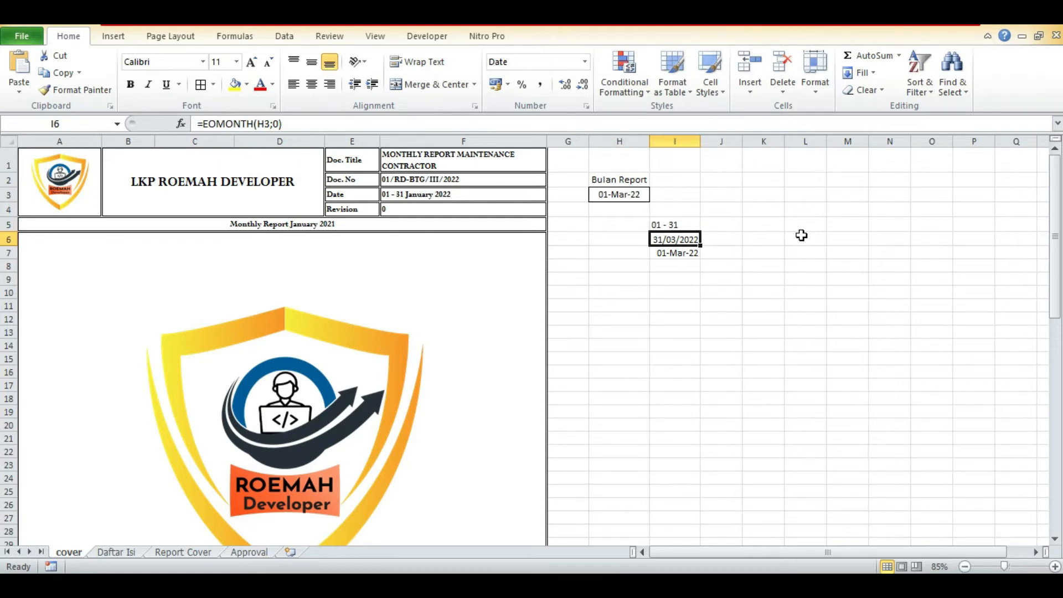
Set the Bulan Report date in H3 to 1 feb and review the formulas in I7, I6 and I5.
key("Up")
key("Up")
key("Up")
key("Left")
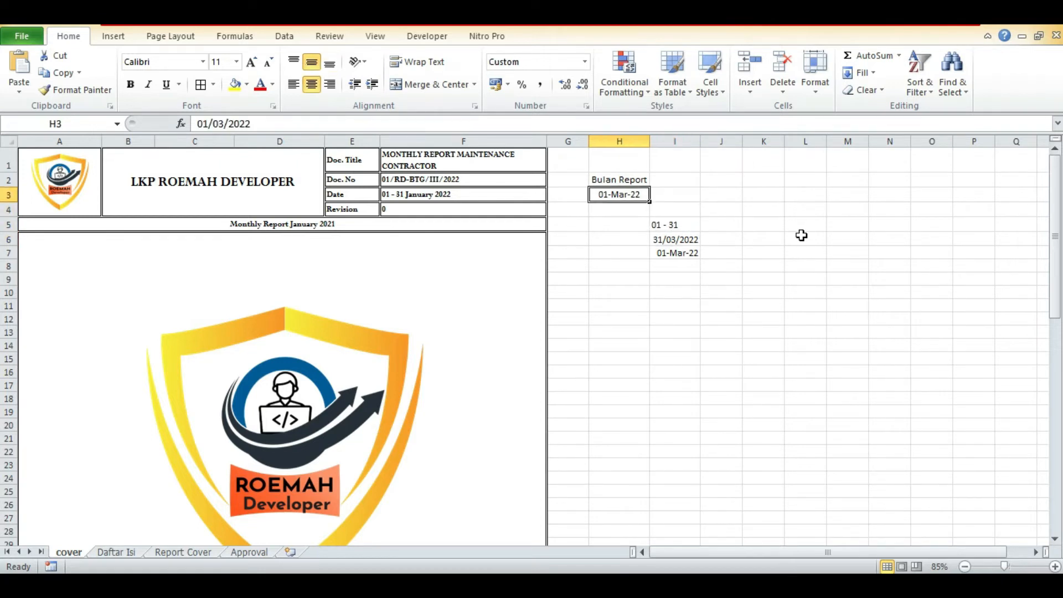
type("1 feb")
key("Return")
key("Right")
key("Down")
key("Down")
key("Down")
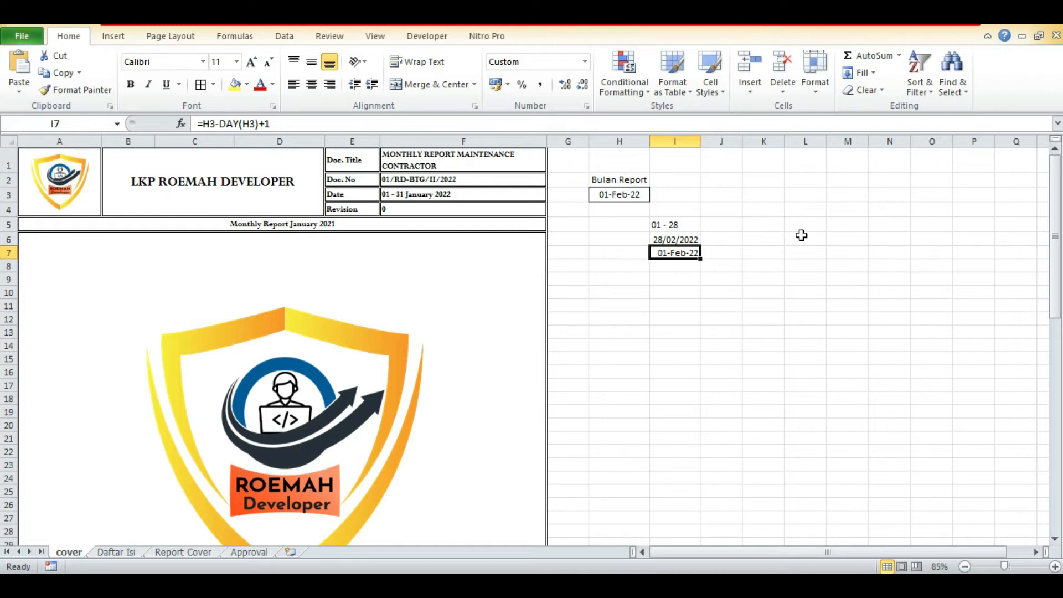
key("Up")
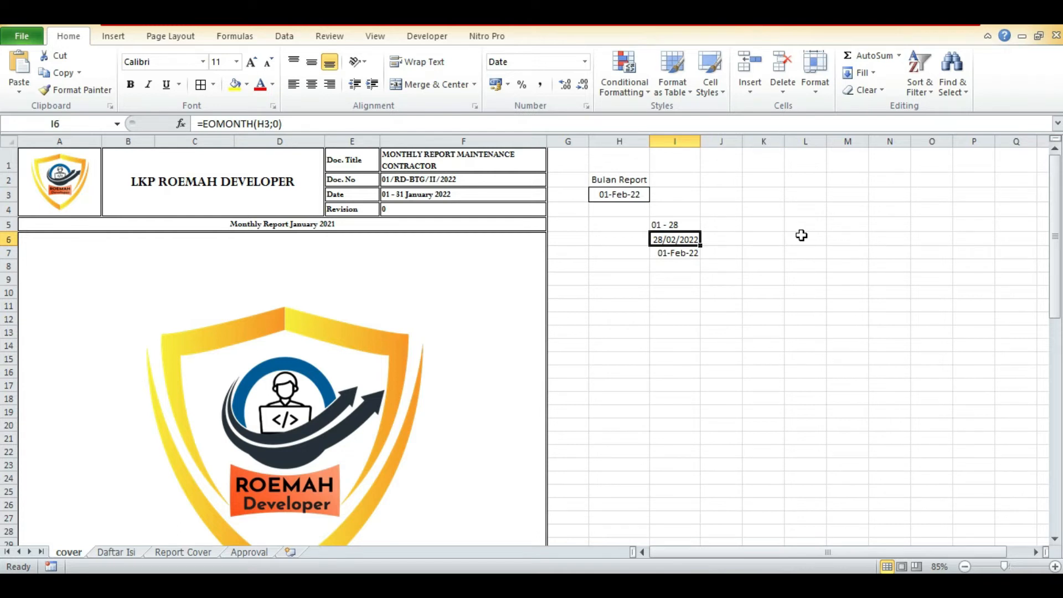
key("Up")
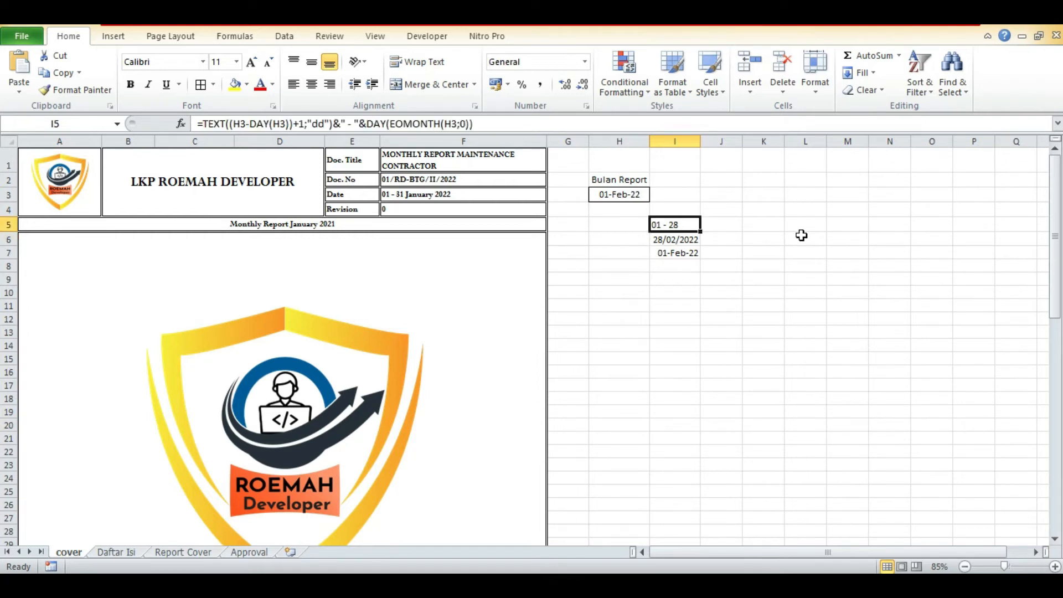
key("Down")
key("Left")
key("Left")
key("Left")
key("Up")
key("Up")
key("Up")
key("Right")
key("Right")
key("Right")
key("Down")
key("Down")
Enter the month-name formula =TEXT(H3;"mmmm") in cell I8.
left_click(676, 265)
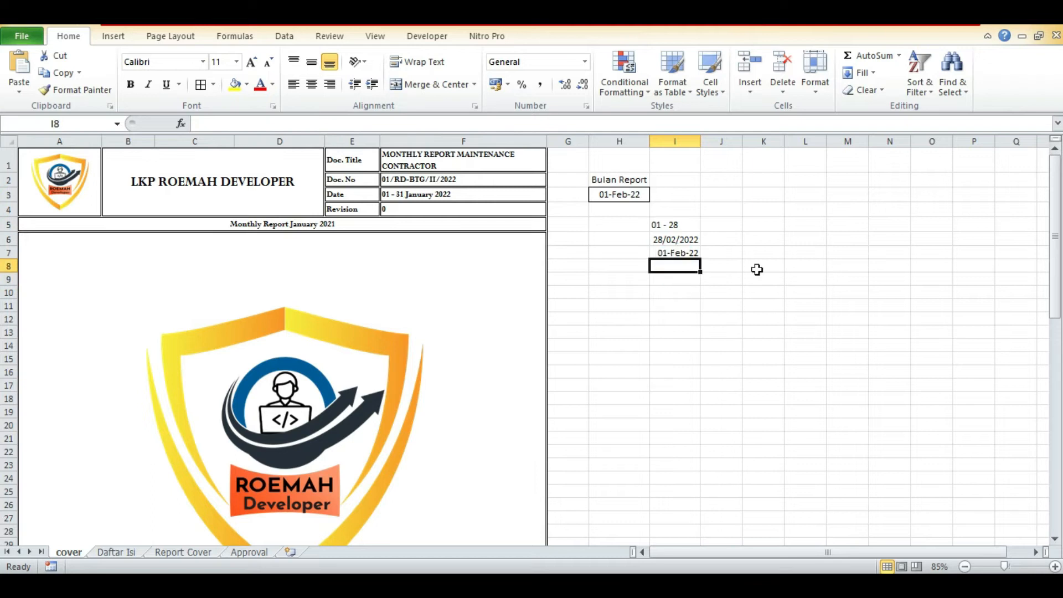
type("=")
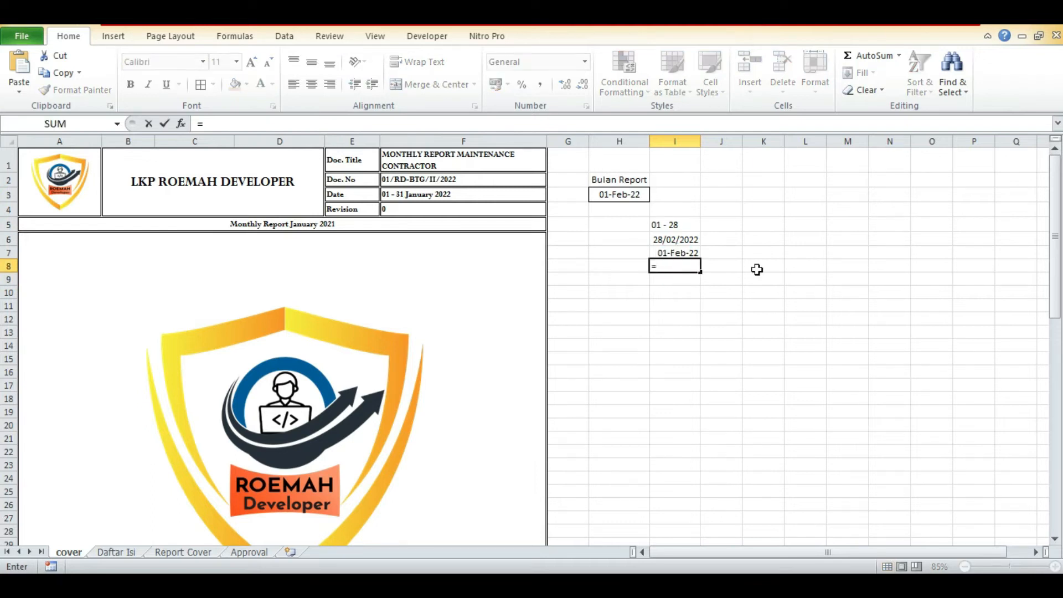
type("T")
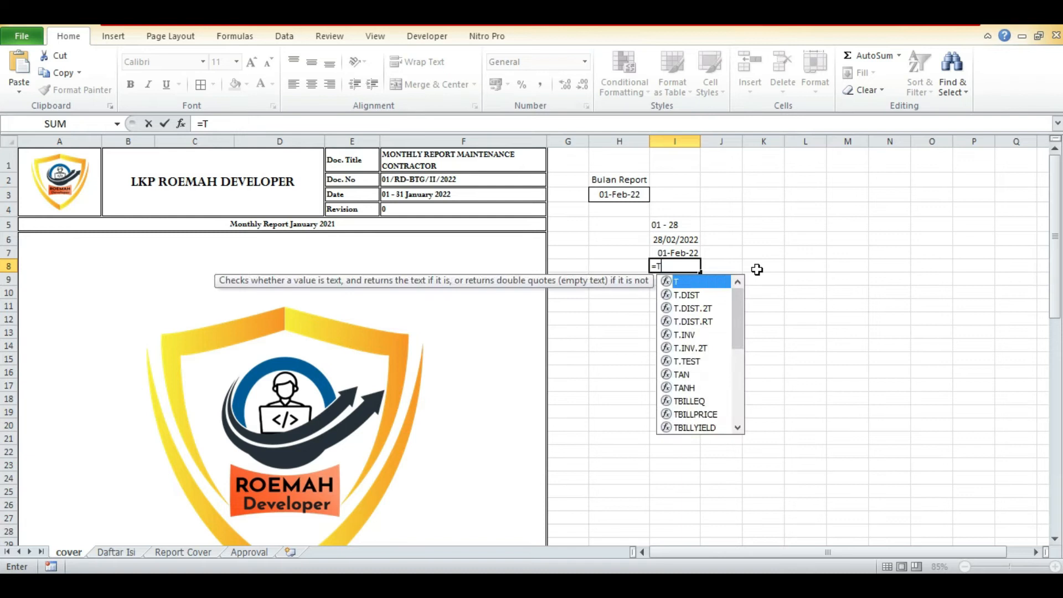
type("EXT(")
key("Up")
key("Up")
key("Up")
key("Up")
key("Up")
key("Left")
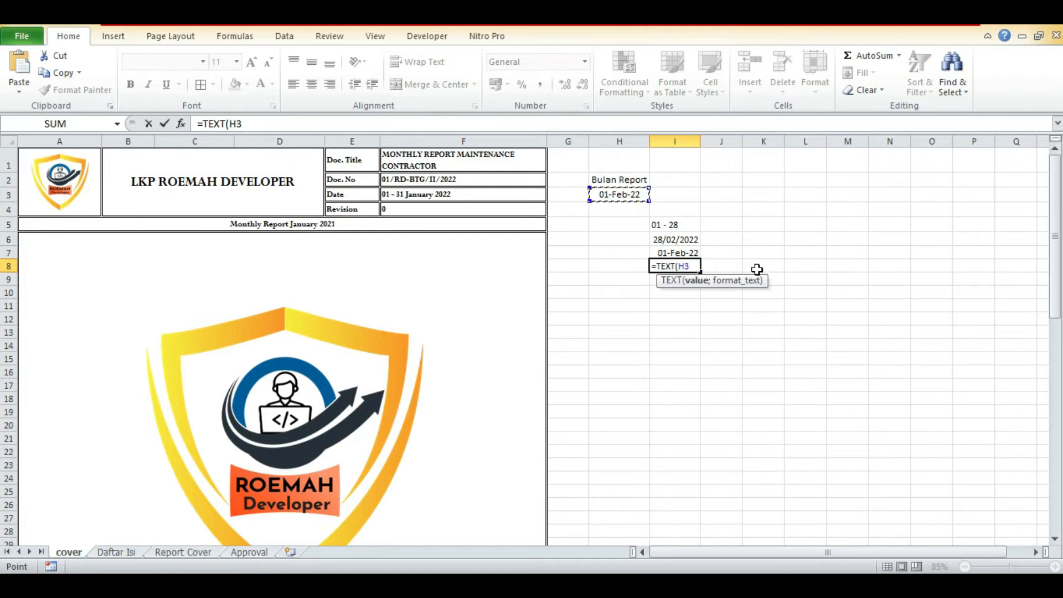
type(";")
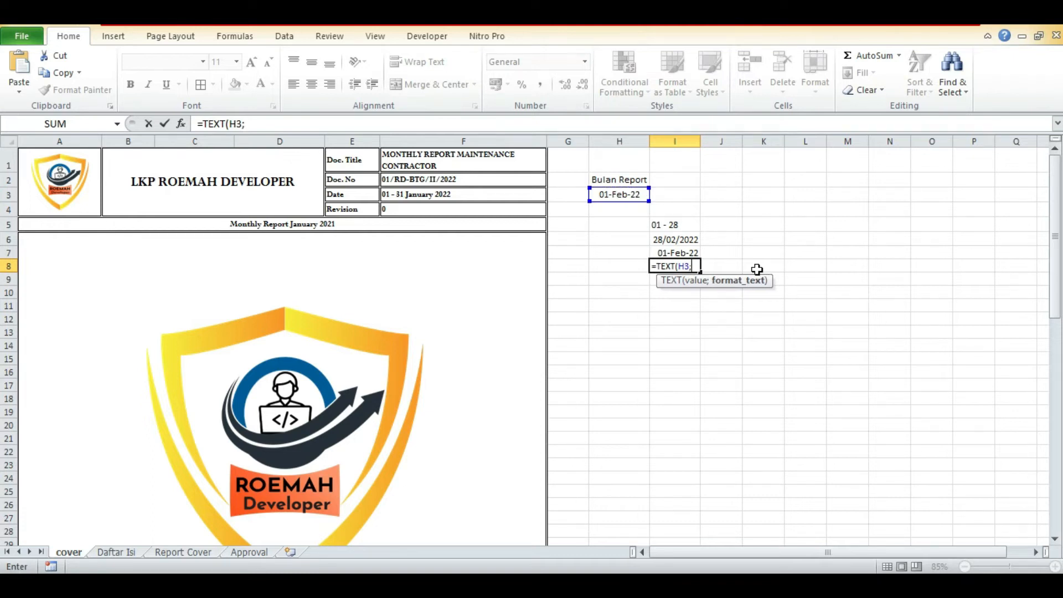
type("\"mmmm")
type(")")
key("Return")
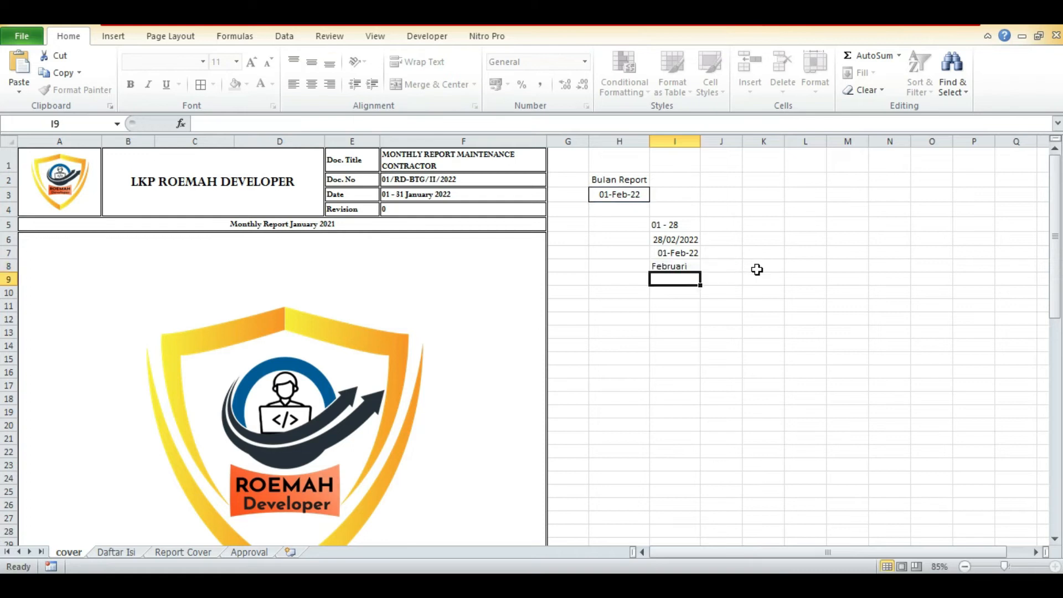
Append &TEXT(H3;"mmmm") to the day-range formula in I5, reusing the month-name formula from I8.
key("Up")
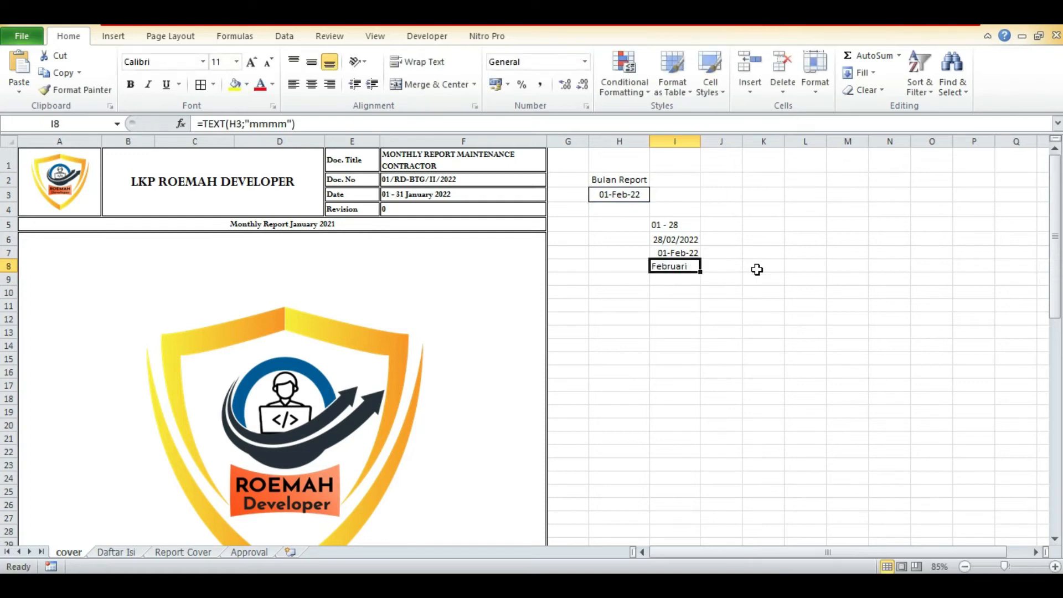
left_click(390, 122)
left_click_drag(390, 123, 201, 124)
key("ctrl+c")
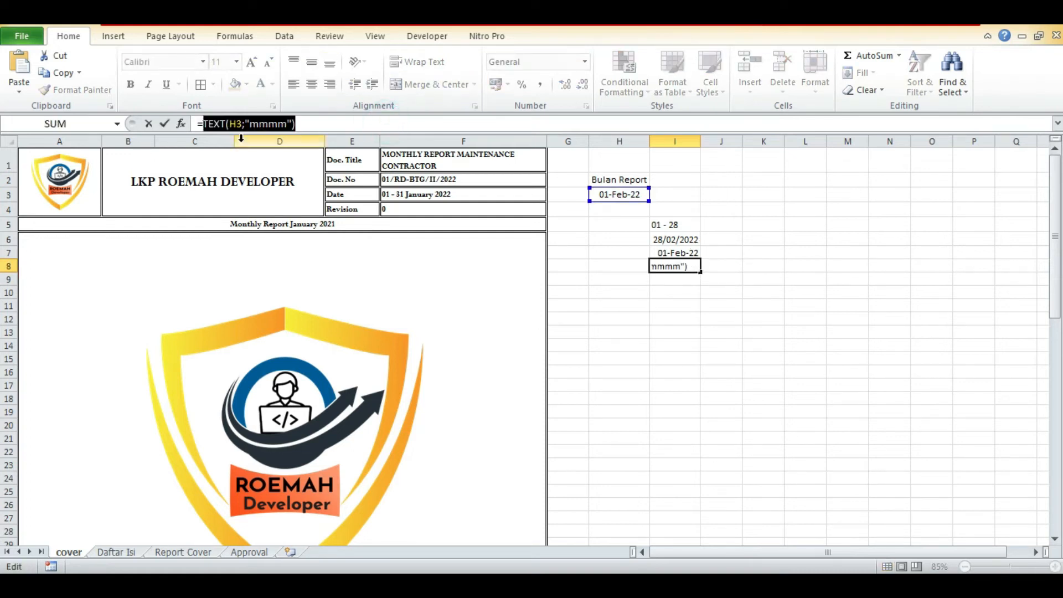
key("Escape")
key("Up")
key("Up")
key("Up")
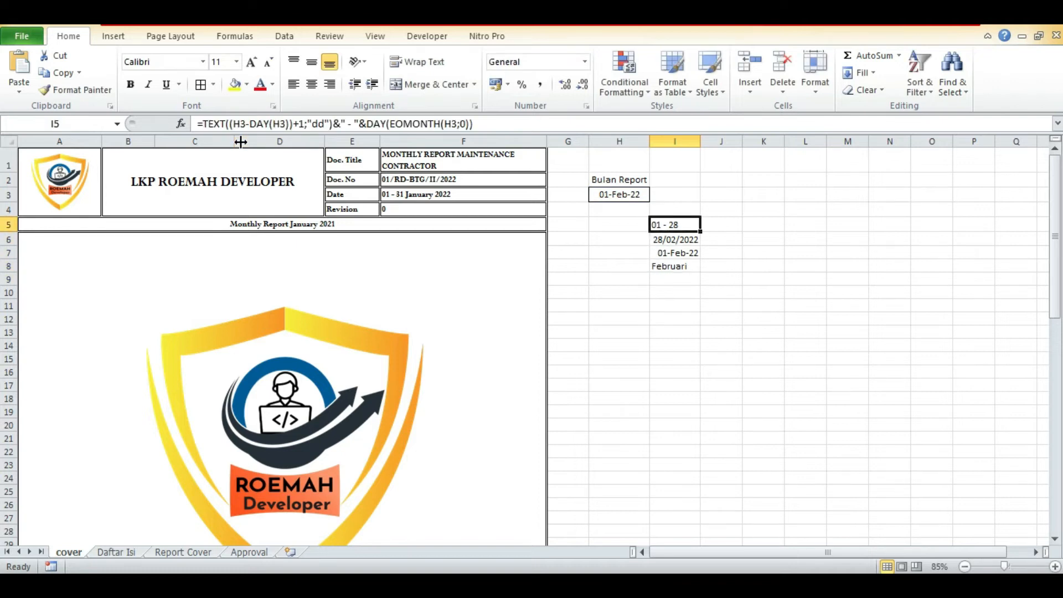
left_click(514, 119)
type("&")
key("ctrl+v")
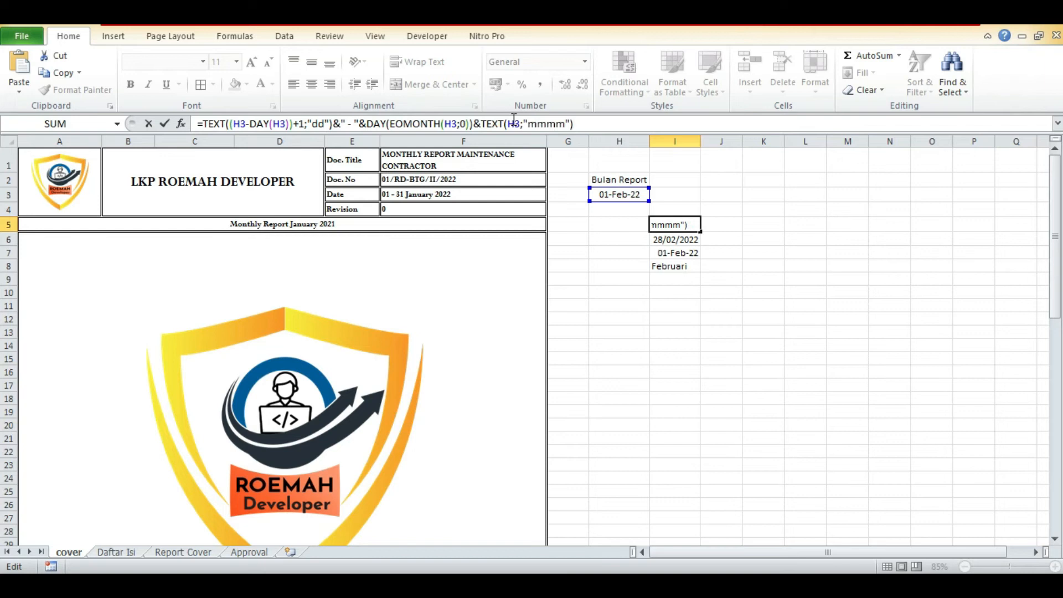
key("Return")
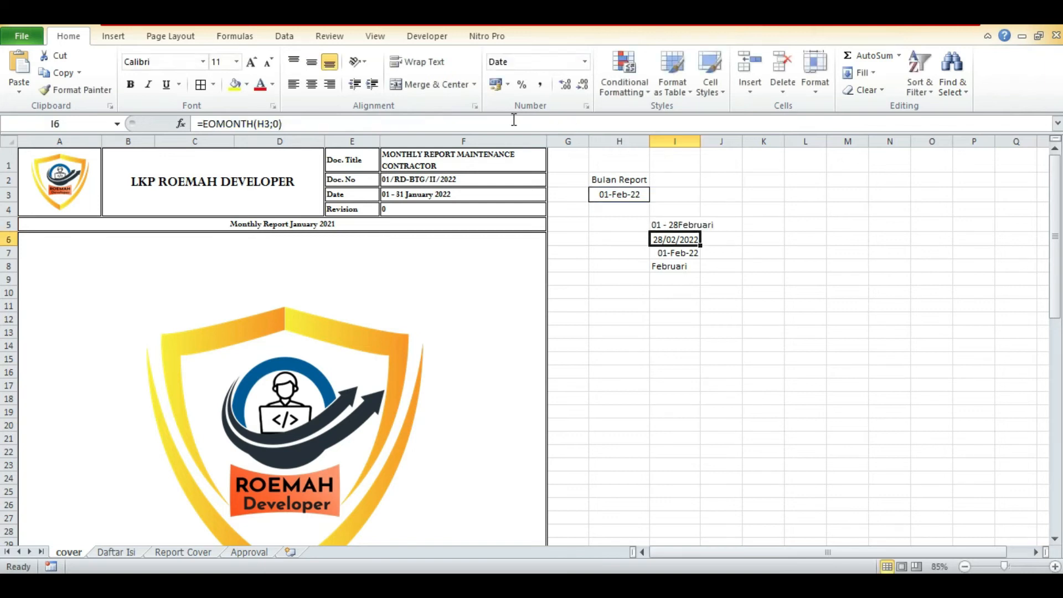
Insert a space separator &" "& between the day range and the month name in the I5 formula.
key("Up")
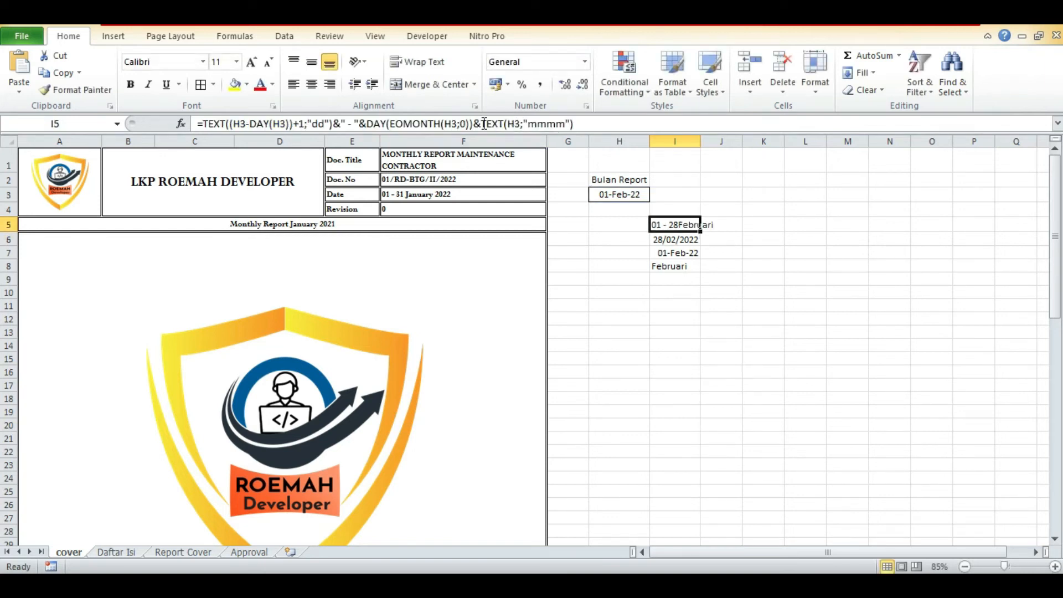
left_click(498, 130)
key("Left")
type("\" ")
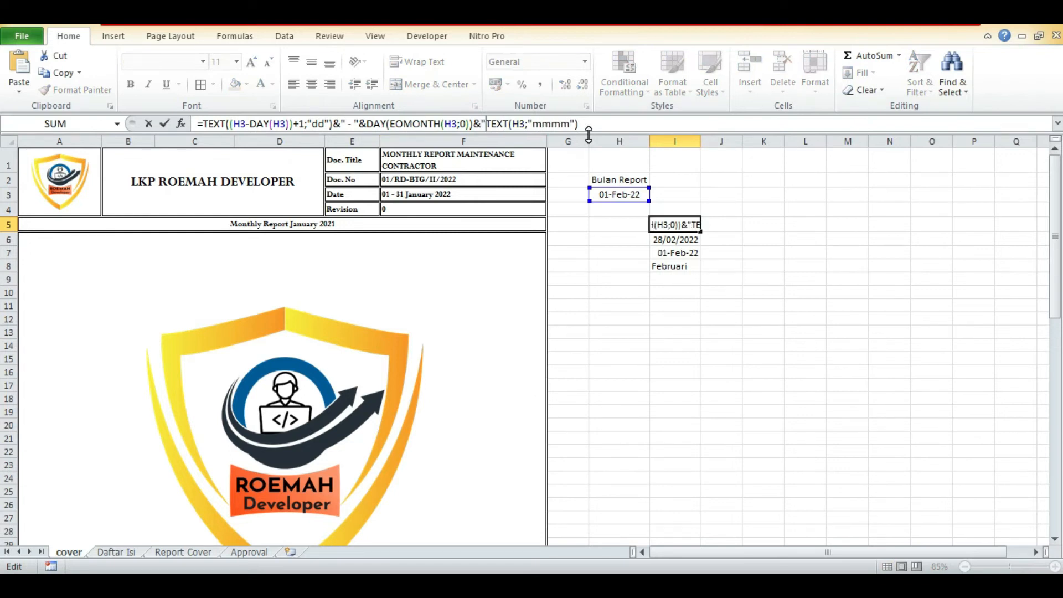
type("\"")
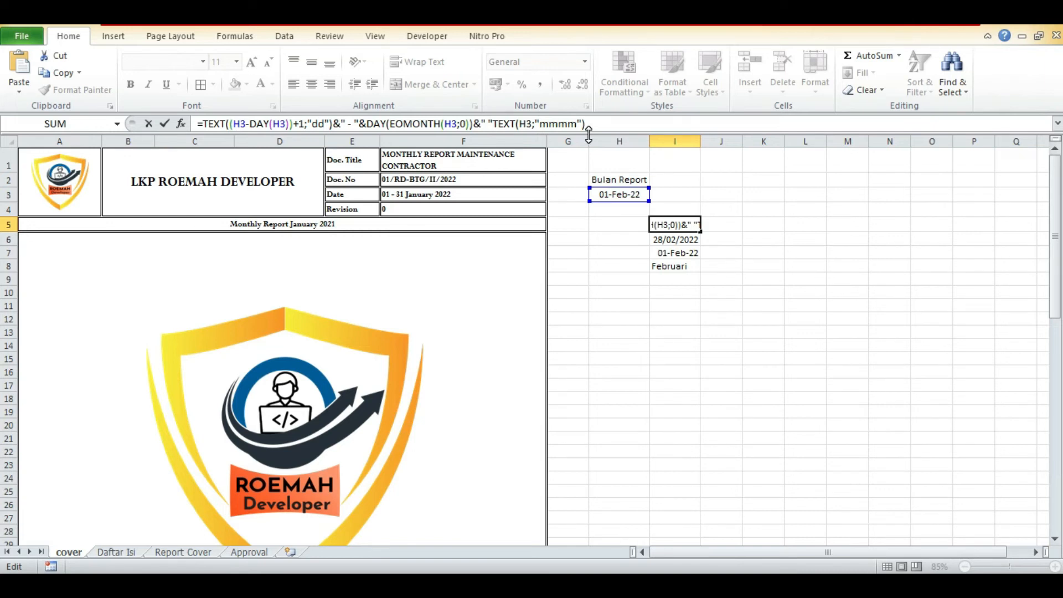
type("&")
key("Return")
key("Up")
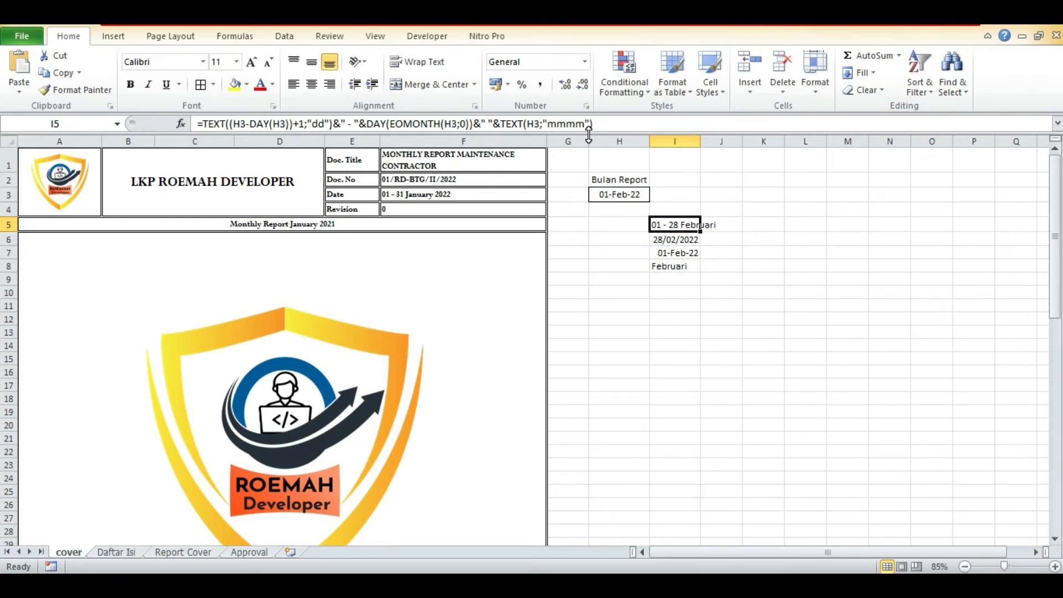
Copy the month-name formula from I8 into I9 and change it to the year formula =TEXT(H3;"yyyy").
key("Down")
key("Down")
key("Down")
key("Down")
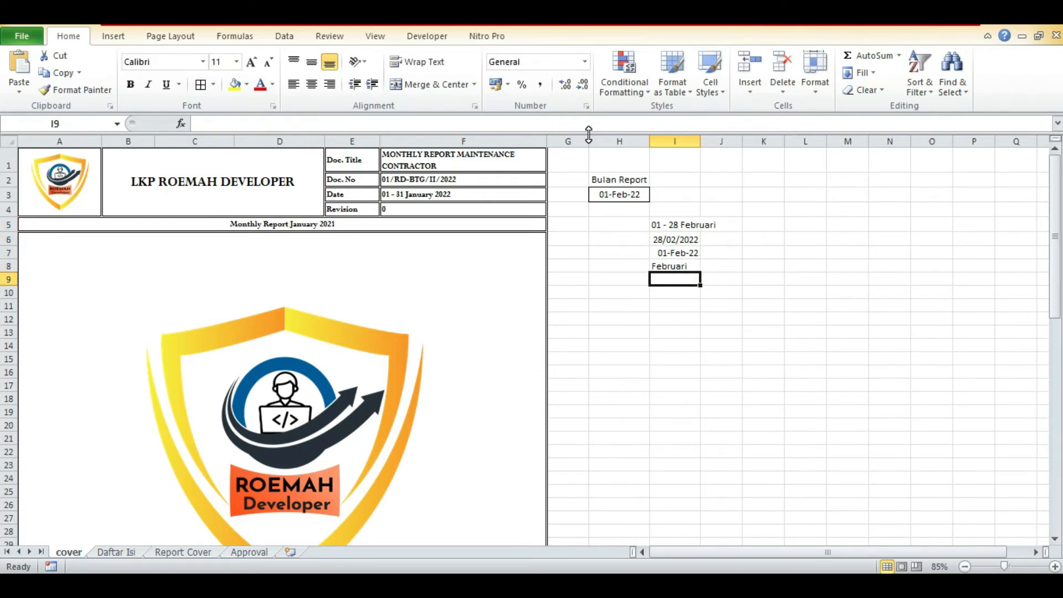
key("Up")
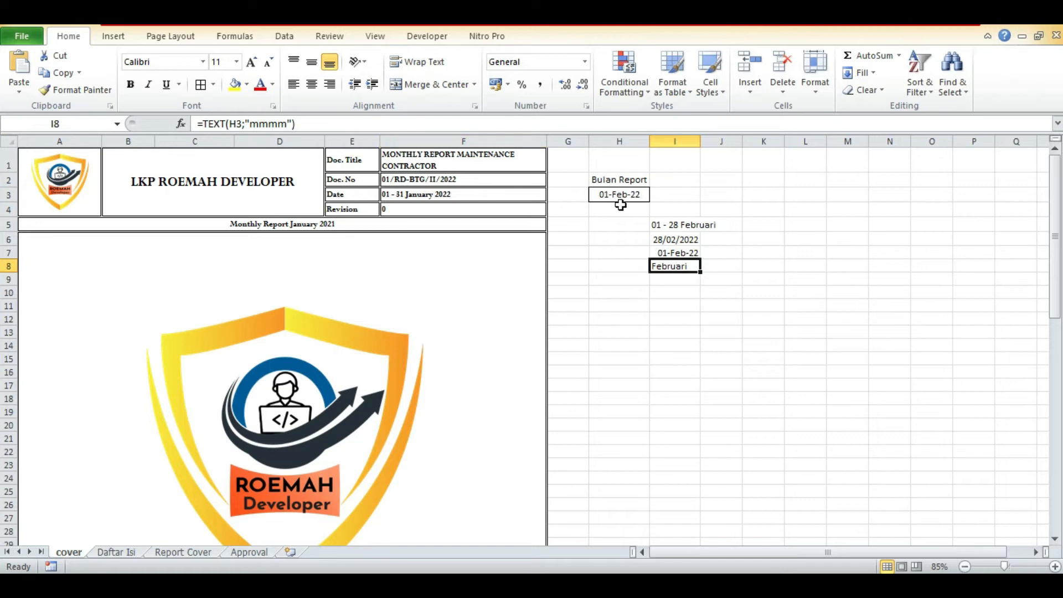
left_click(327, 122)
left_click_drag(304, 126, 152, 122)
key("ctrl+c")
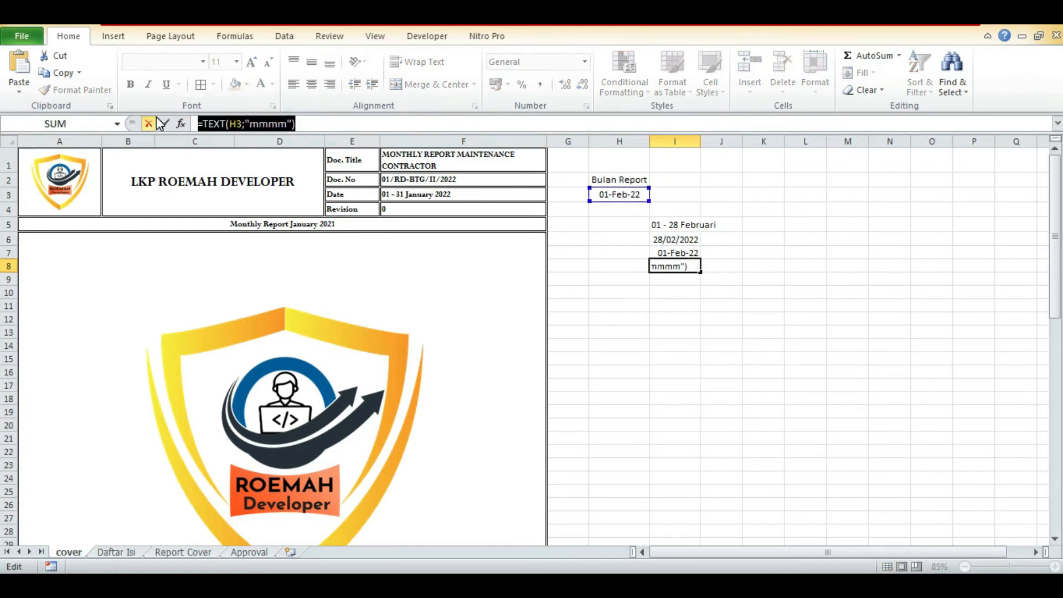
key("Return")
left_click(238, 124)
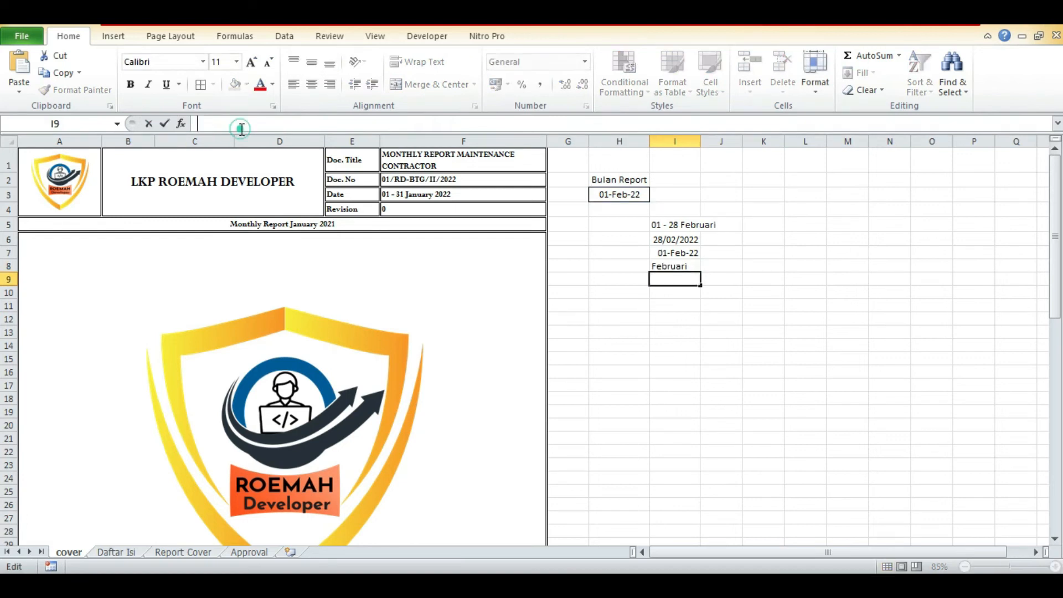
key("ctrl+v")
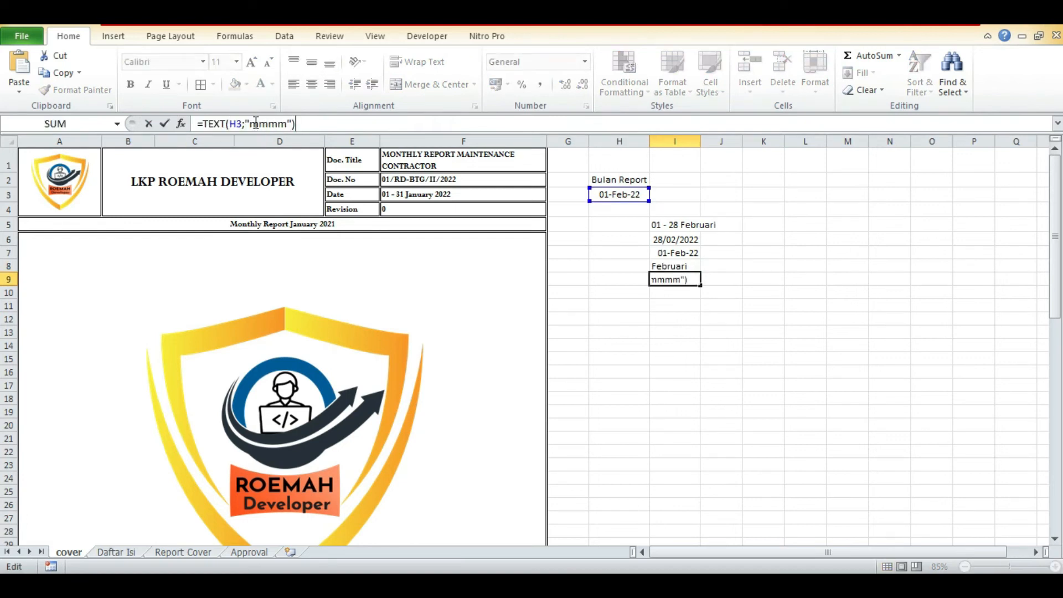
left_click_drag(248, 123, 286, 123)
type("yyyy")
key("ctrl+Return")
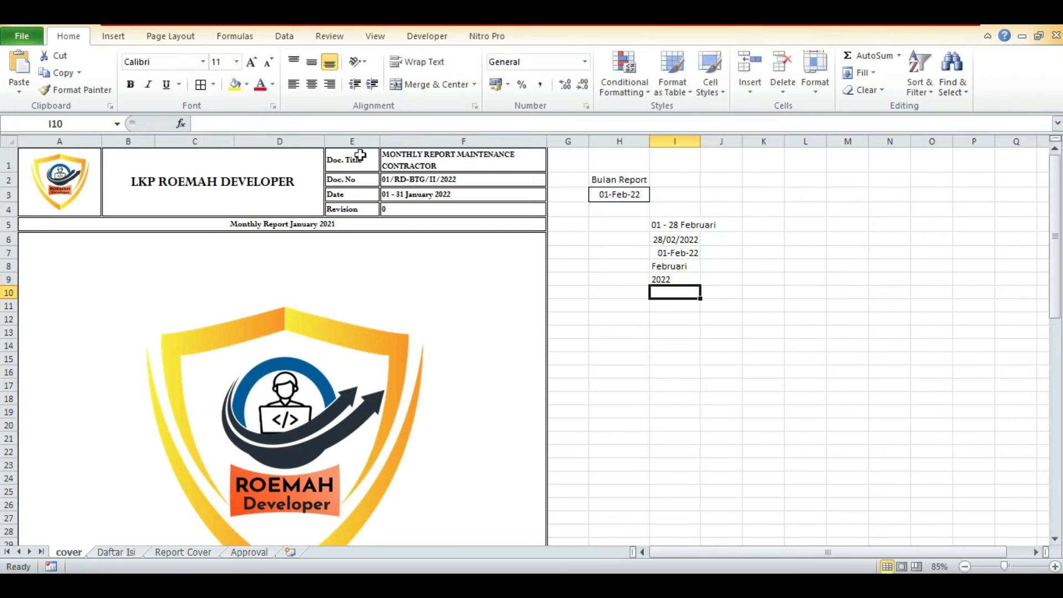
Append & " "&TEXT(H3;"yyyy") to the formula in I5 to add the year after the month name.
left_click_drag(327, 123, 203, 123)
key("Escape")
key("Up")
key("Up")
key("Up")
key("Up")
left_click(630, 125)
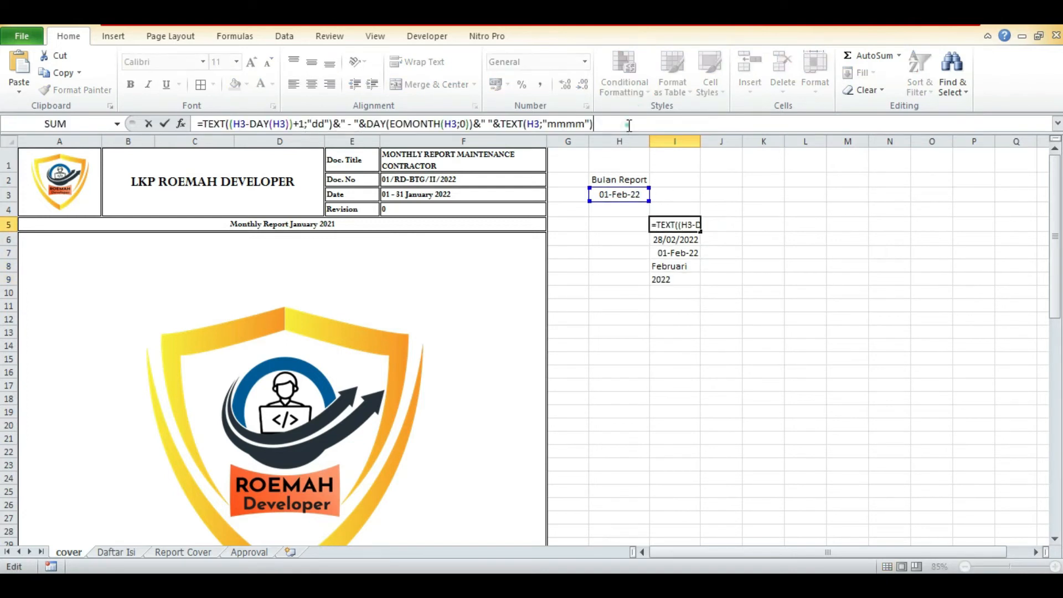
type("& \" \"&")
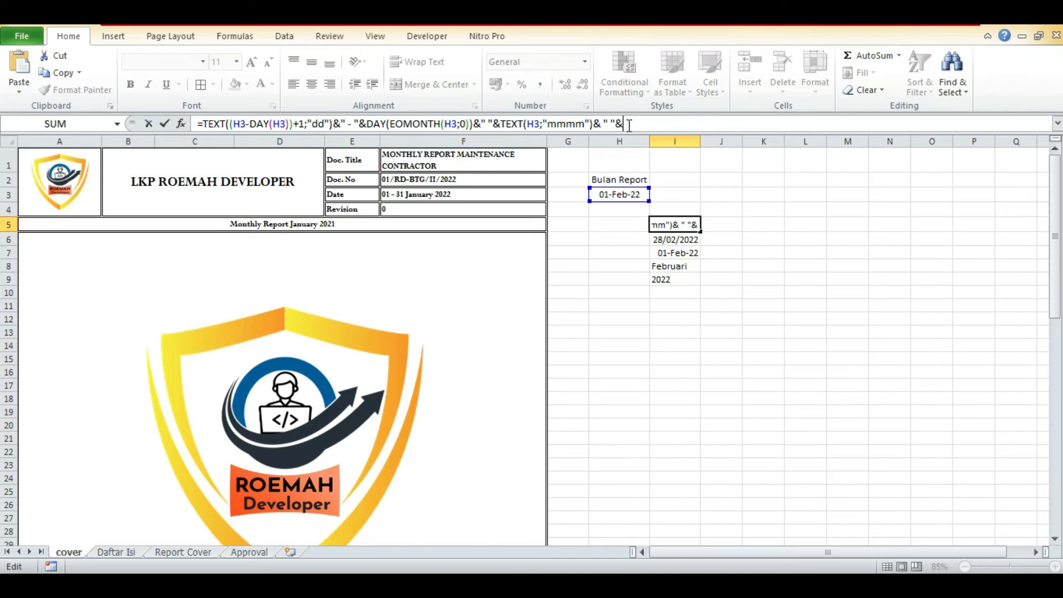
type("TEXT(H3;\"yyyy\")")
key("Return")
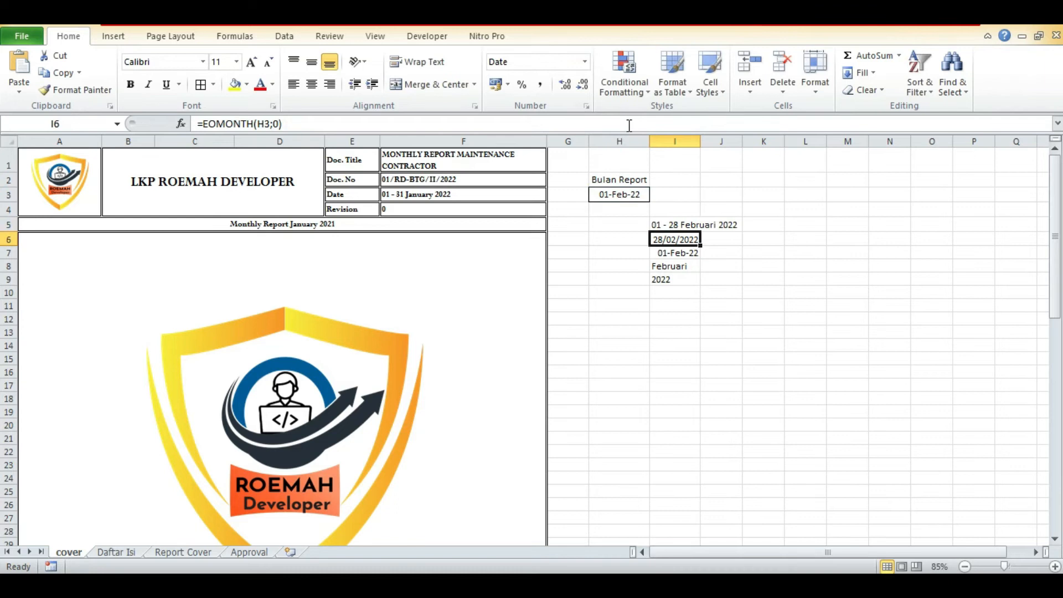
key("Up")
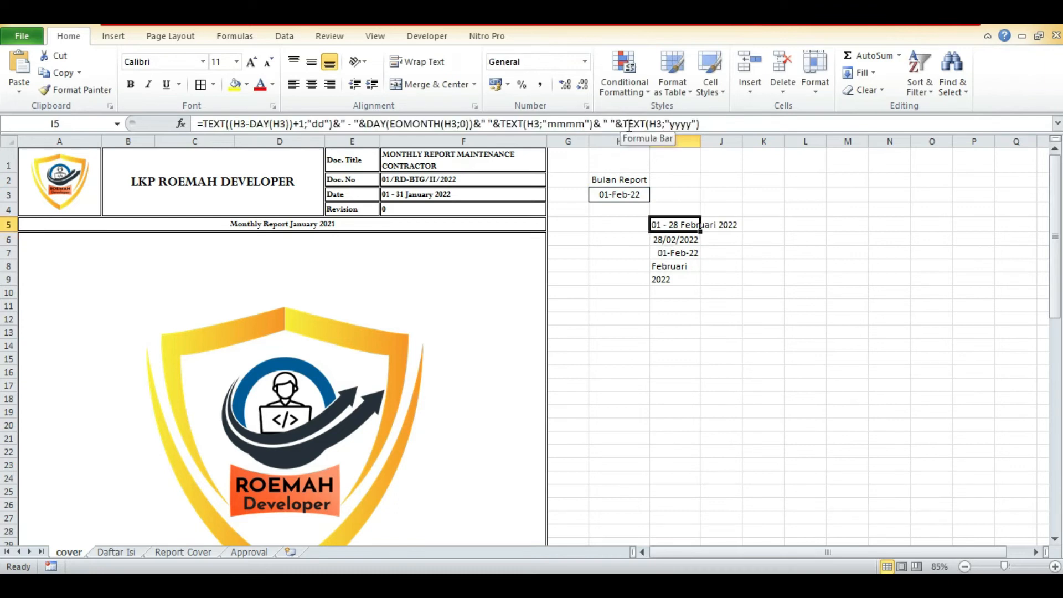
Auto-fit the width of column I to its contents.
key("Down")
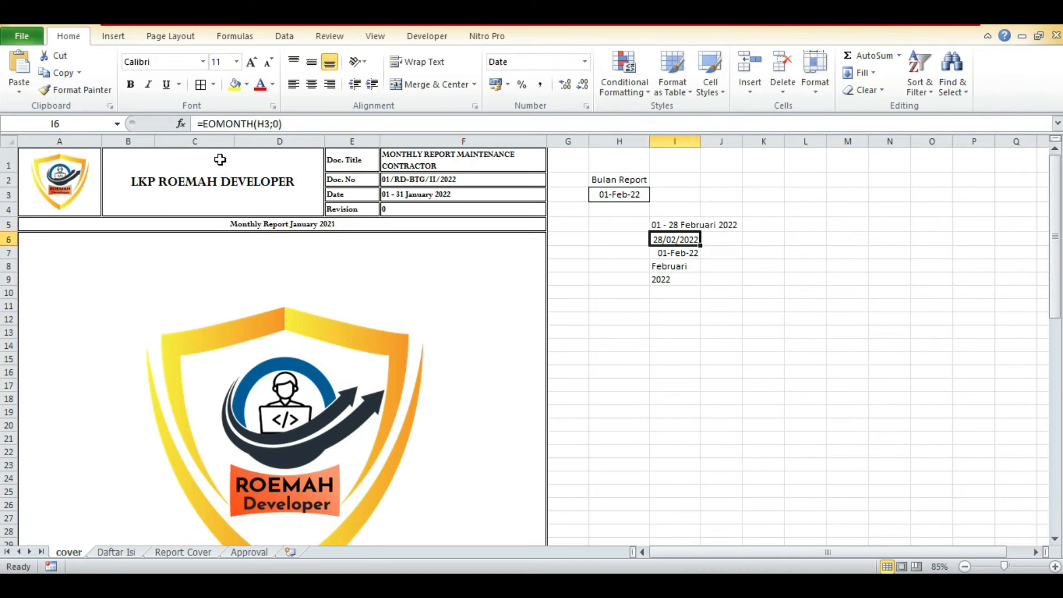
left_click(668, 226)
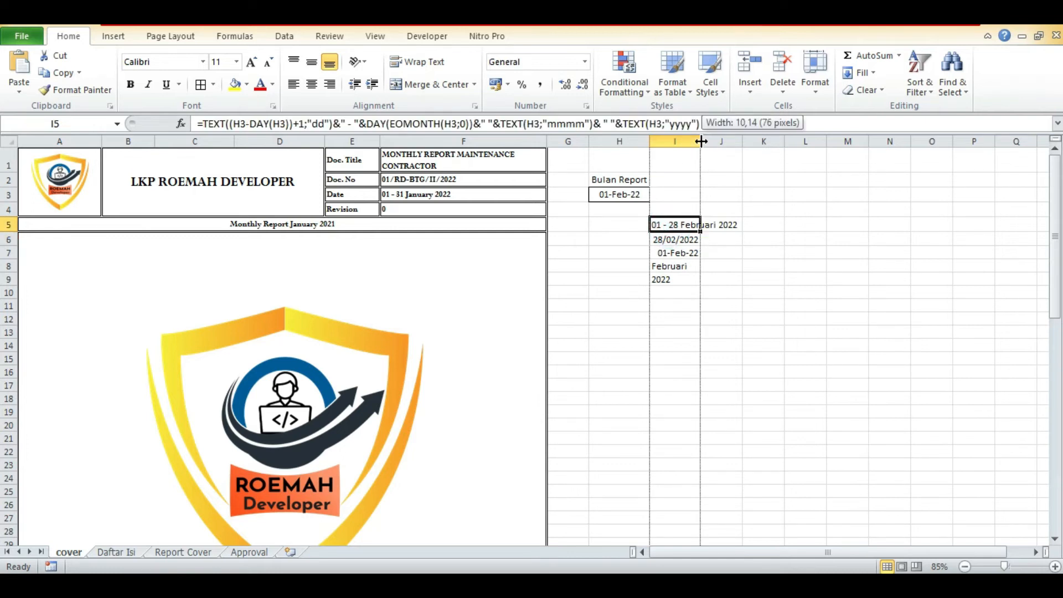
double_click(701, 141)
Format cells I6:I9 as Indonesian dates of type 14 Maret 2001 and left-align them.
left_click_drag(712, 239, 688, 242)
key("ctrl+1")
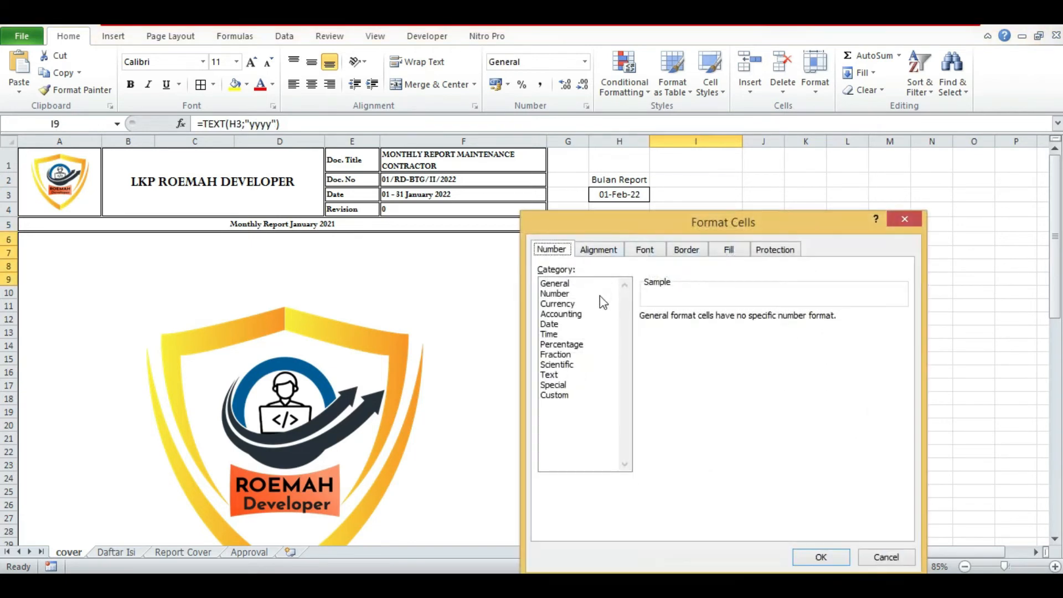
left_click(586, 322)
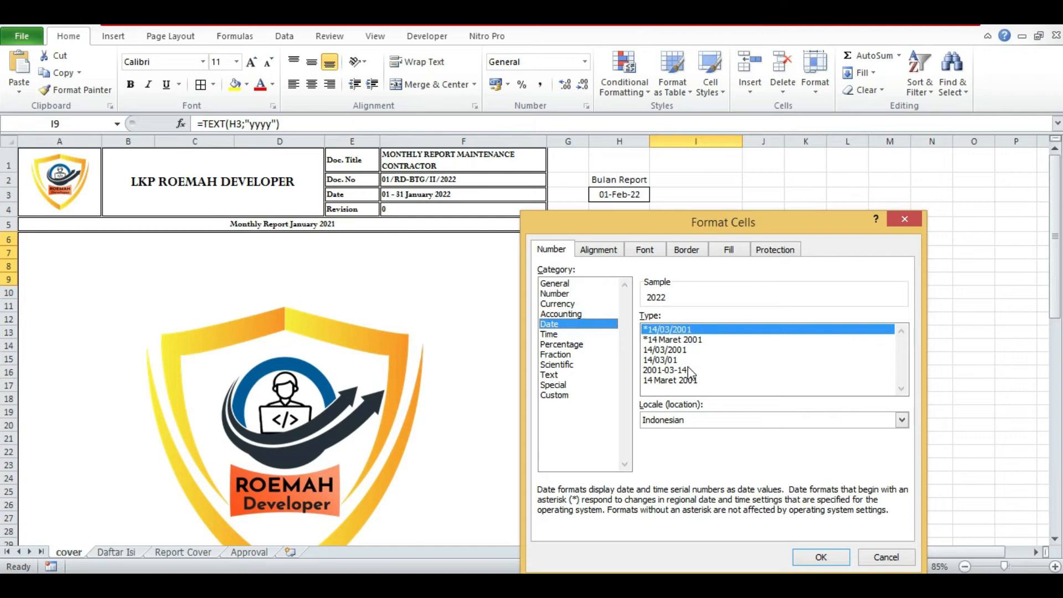
left_click(693, 381)
left_click(820, 556)
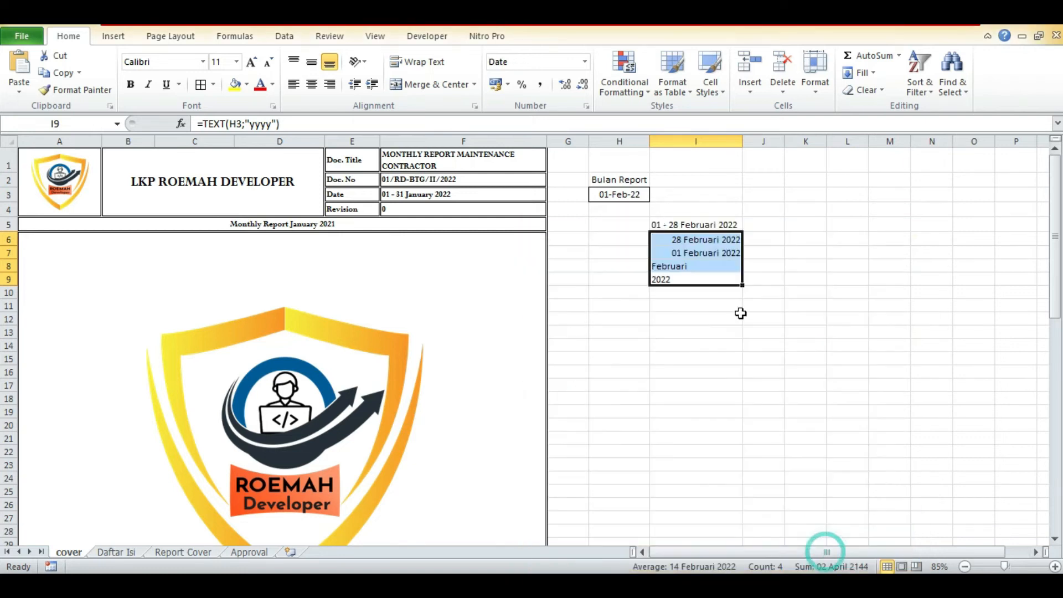
left_click(707, 239)
left_click_drag(710, 280, 707, 239)
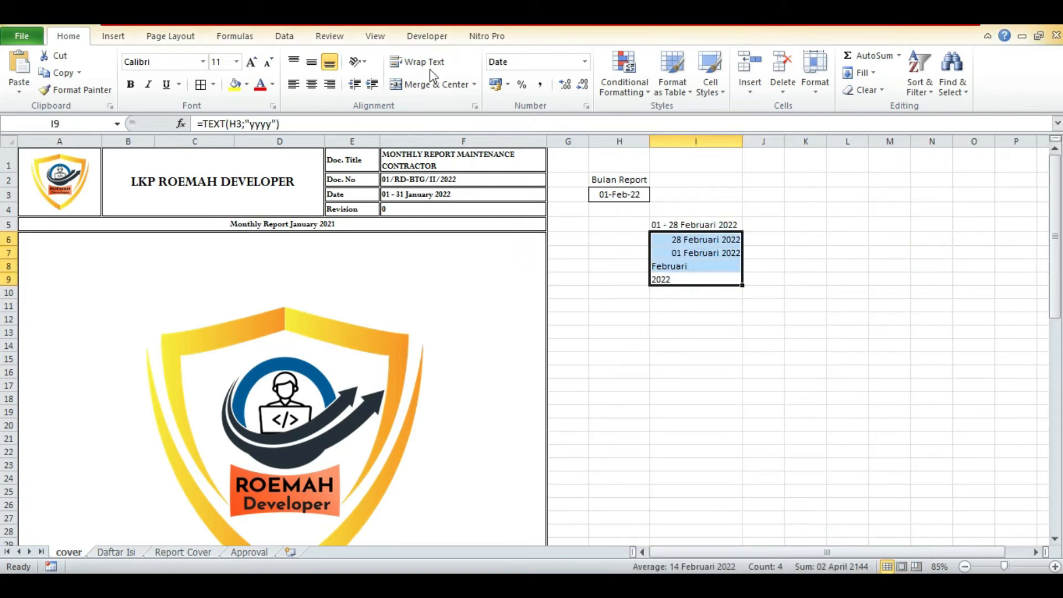
left_click(294, 84)
Show the end-of-month formula =EOMONTH(H3;0) from I6 as plain text in J6.
left_click(645, 239)
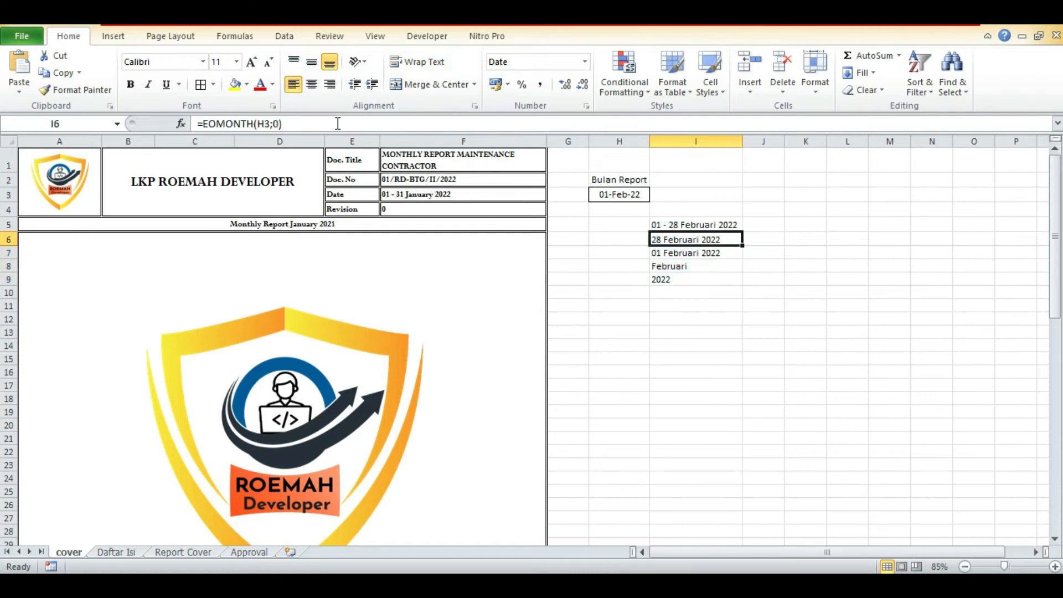
left_click_drag(335, 122, 135, 123)
key("ctrl+c")
key("Return")
key("Up")
key("Right")
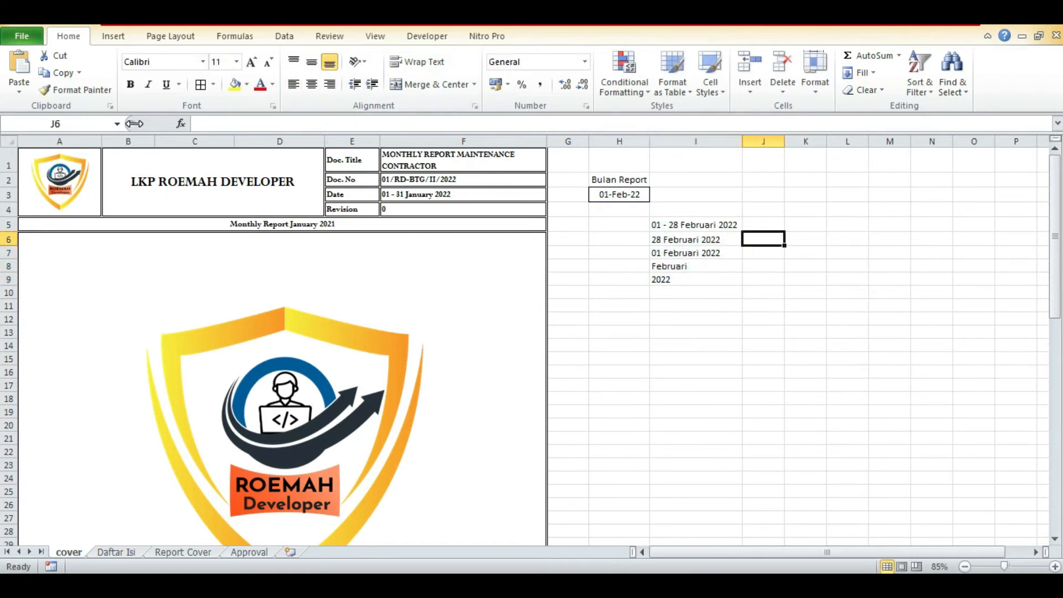
key("ctrl+v")
key("Return")
Show the first-of-month formula =H3-DAY(H3)+1 from I7 as plain text in J7.
key("Left")
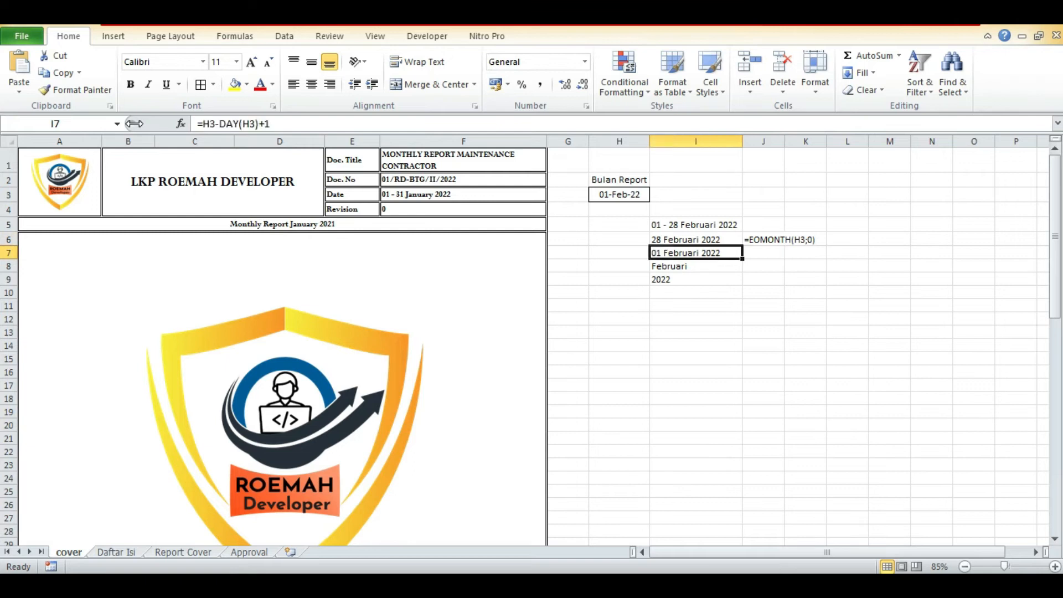
left_click_drag(197, 123, 291, 123)
key("ctrl+c")
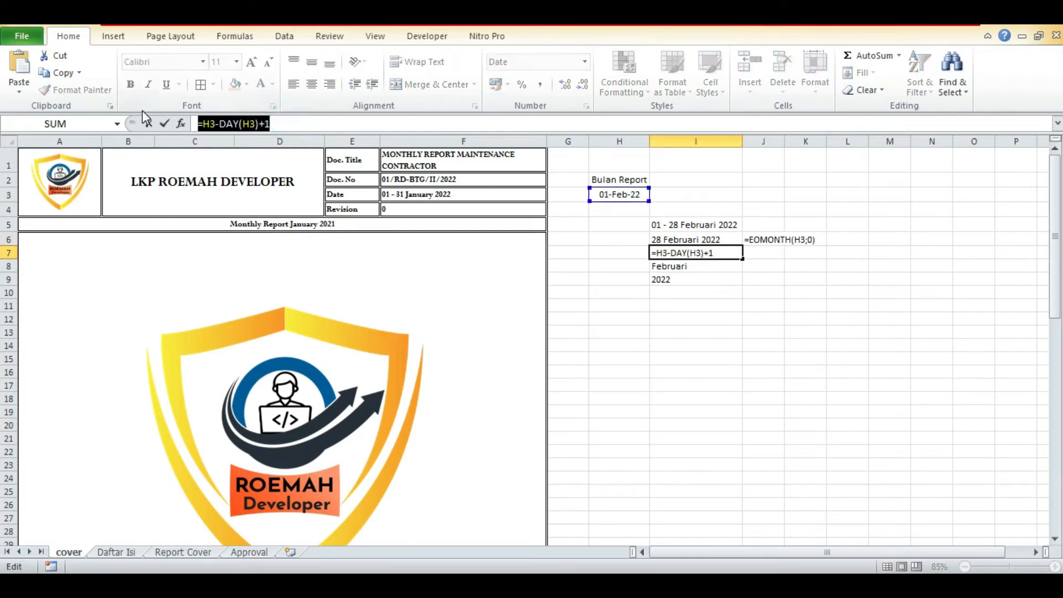
key("Return")
key("Up")
key("Right")
type("'")
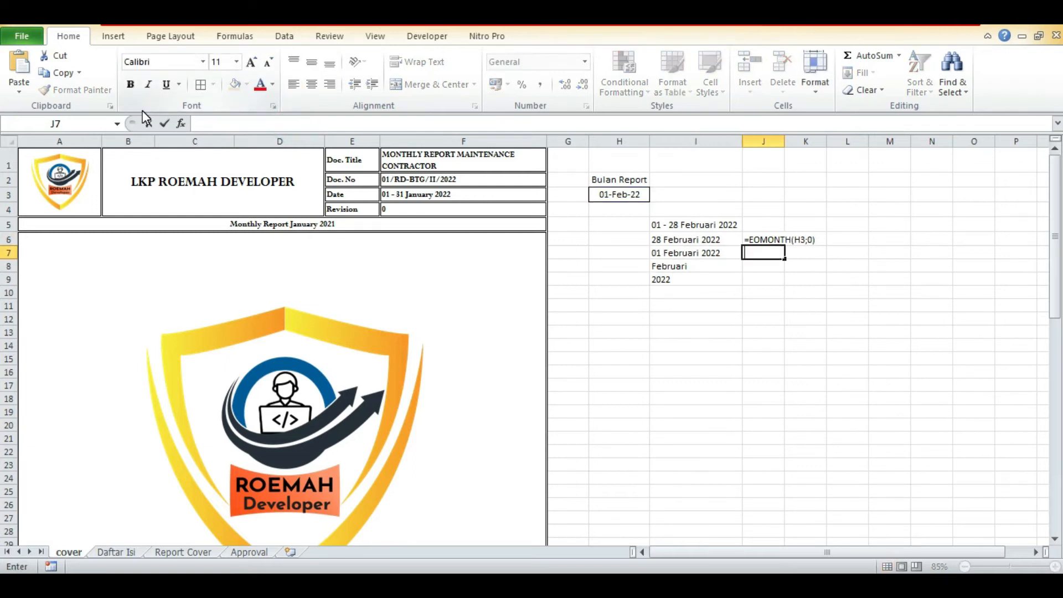
key("ctrl+v")
key("Return")
Show the month-name formula =TEXT(H3;"mmmm") from I8 as plain text in J8.
key("Left")
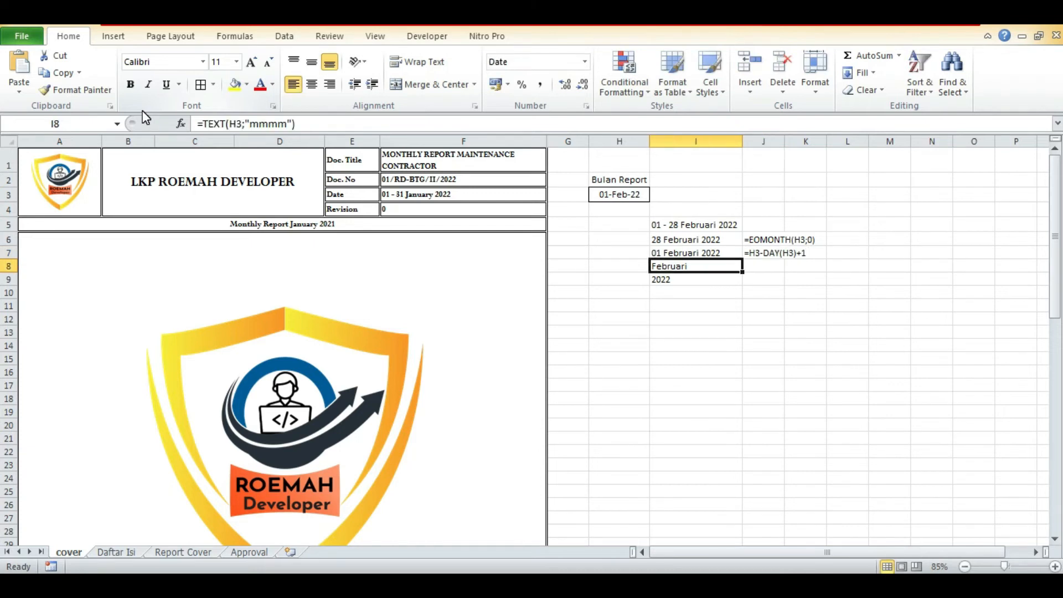
left_click_drag(315, 122, 172, 101)
key("ctrl+c")
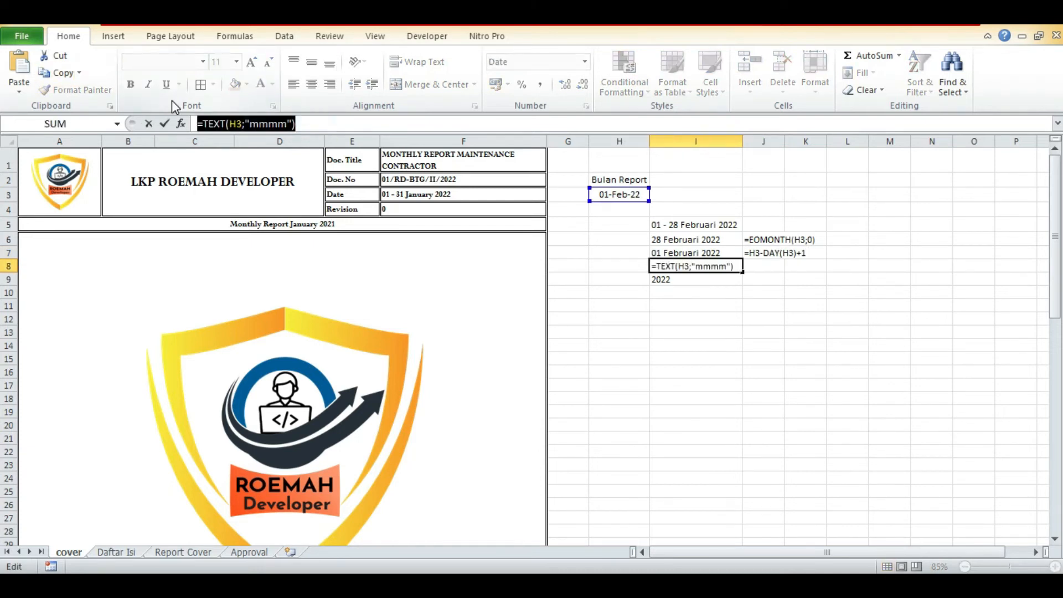
key("Return")
key("Up")
key("Right")
type("'")
key("ctrl+v")
key("Return")
Show the year formula =TEXT(H3;"yyyy") from I9 as plain text in J9.
key("Left")
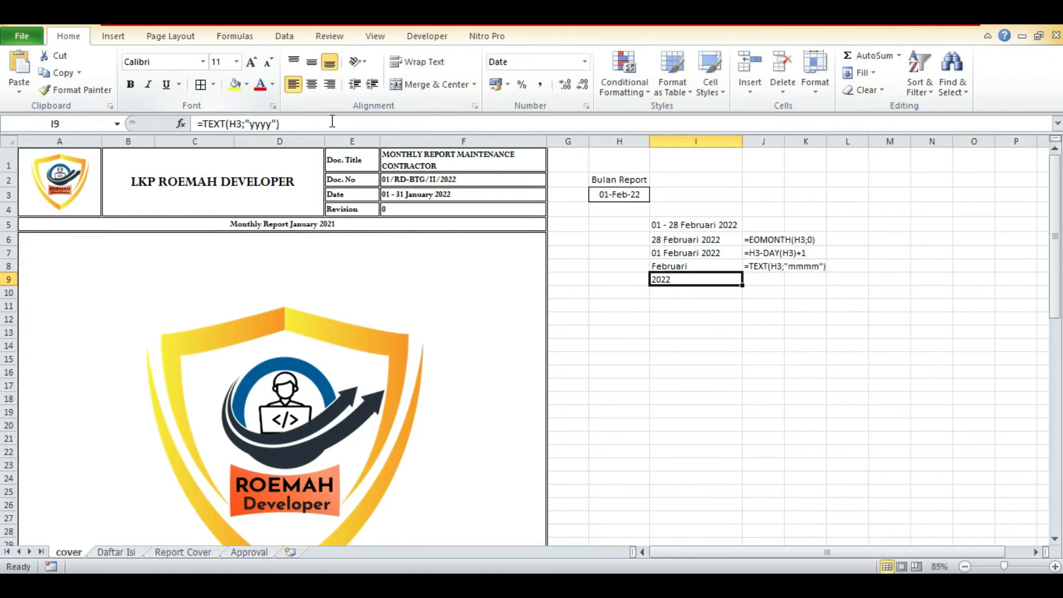
left_click_drag(332, 122, 184, 121)
key("ctrl+c")
key("Return")
key("Up")
key("Right")
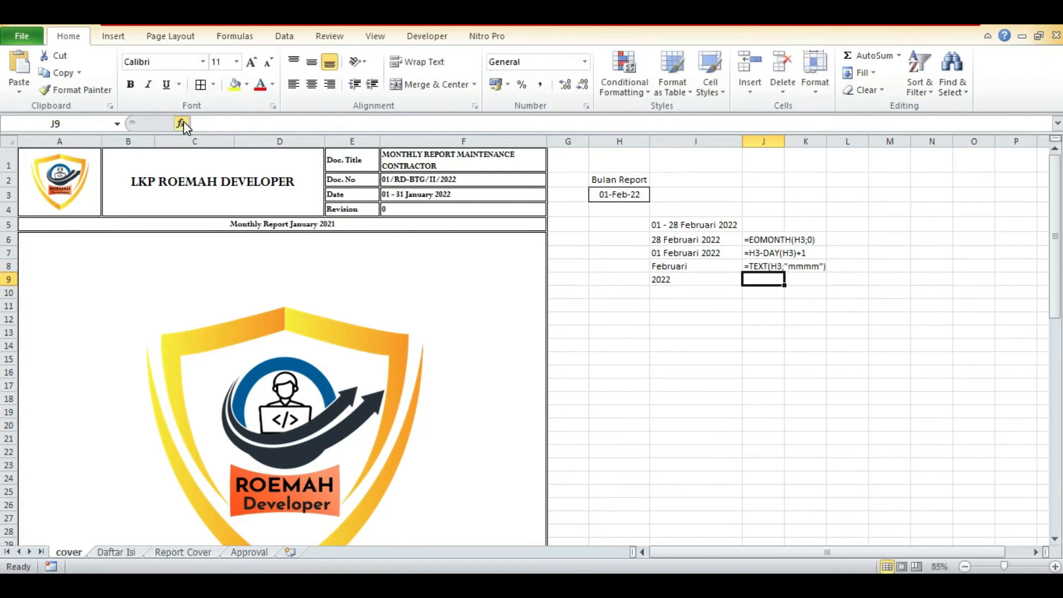
type("'")
key("ctrl+v")
key("Return")
key("Up")
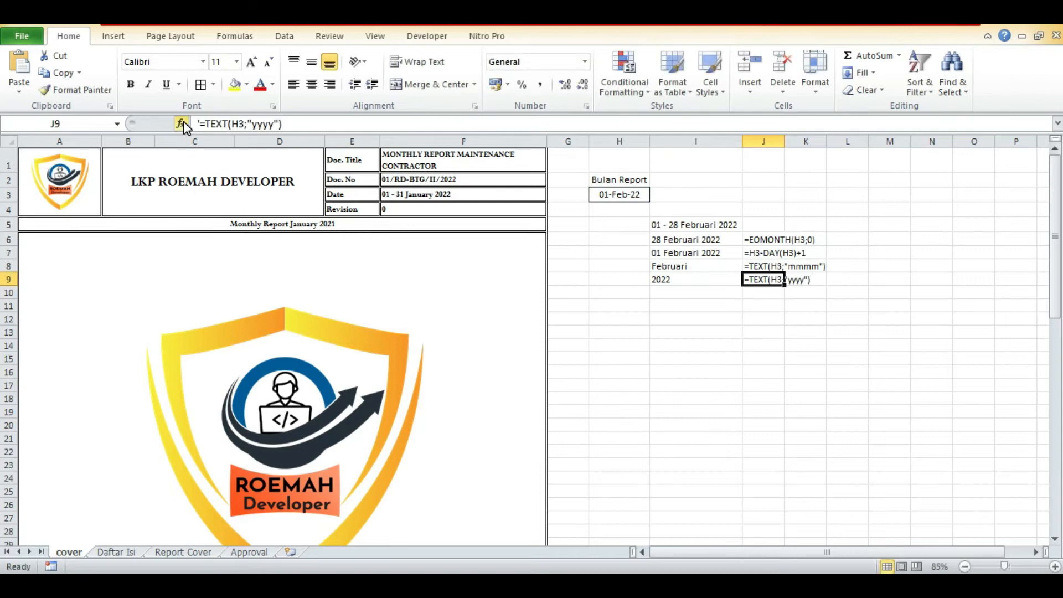
Clear the fixed date range from the header's Date cell F3.
key("Up")
key("Up")
key("Up")
key("Left")
key("Up")
key("Up")
key("Up")
key("Left")
key("Left")
key("Left")
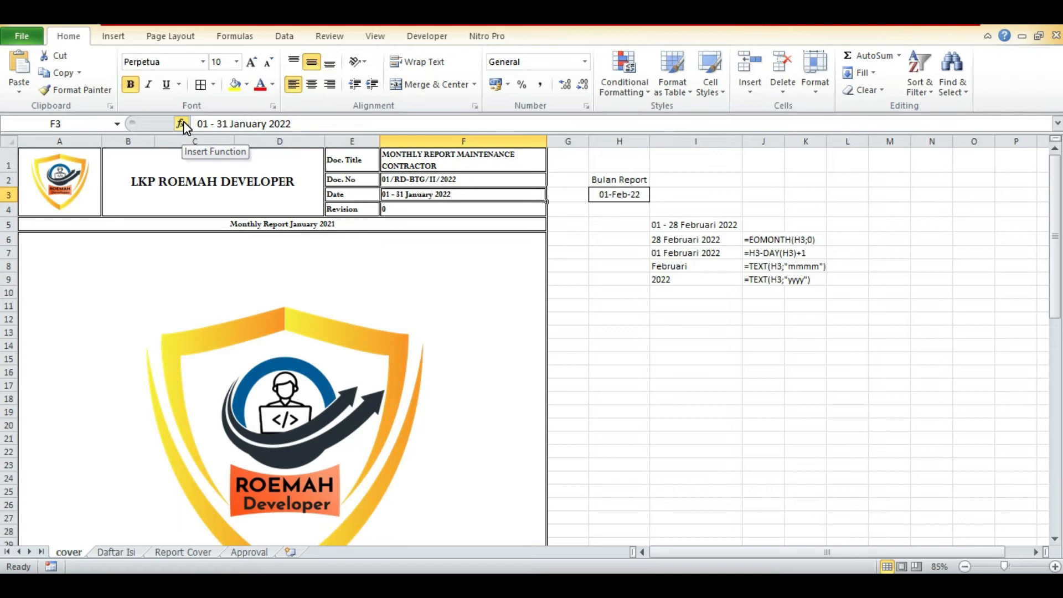
key("Delete")
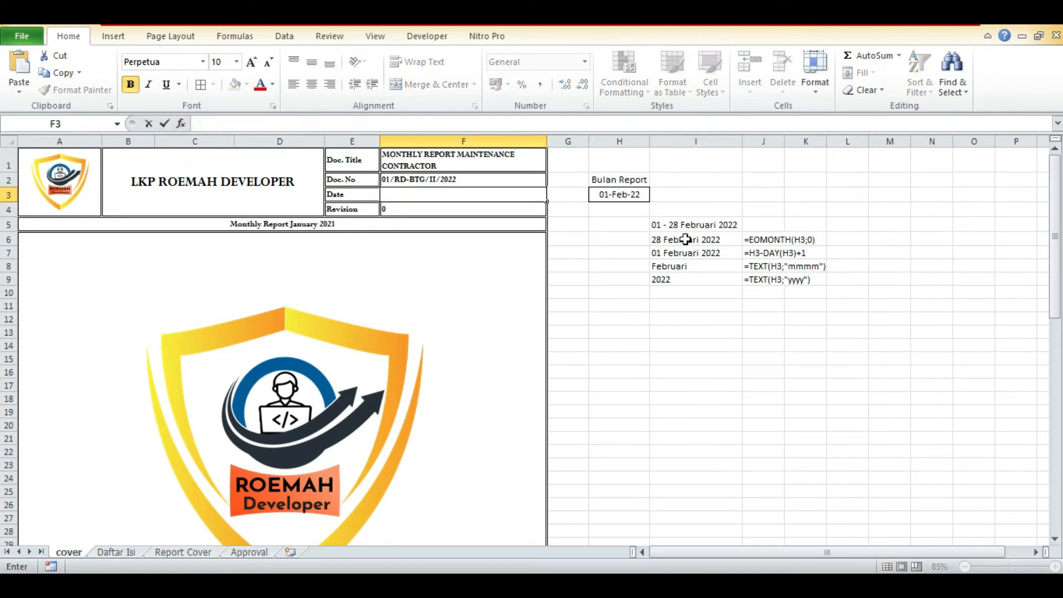
Copy the day-range formula text from I5 and enter it in the header's Date cell F3.
left_click(681, 221)
left_click_drag(714, 122, 105, 126)
key("ctrl+c")
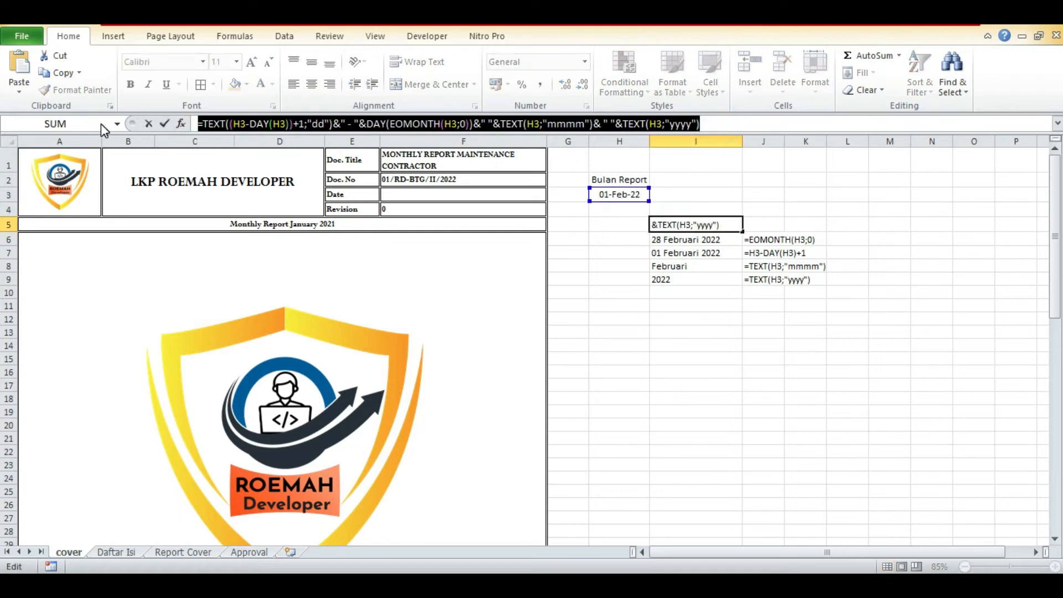
key("Return")
key("Up")
key("Up")
key("Up")
key("Left")
key("Left")
key("Left")
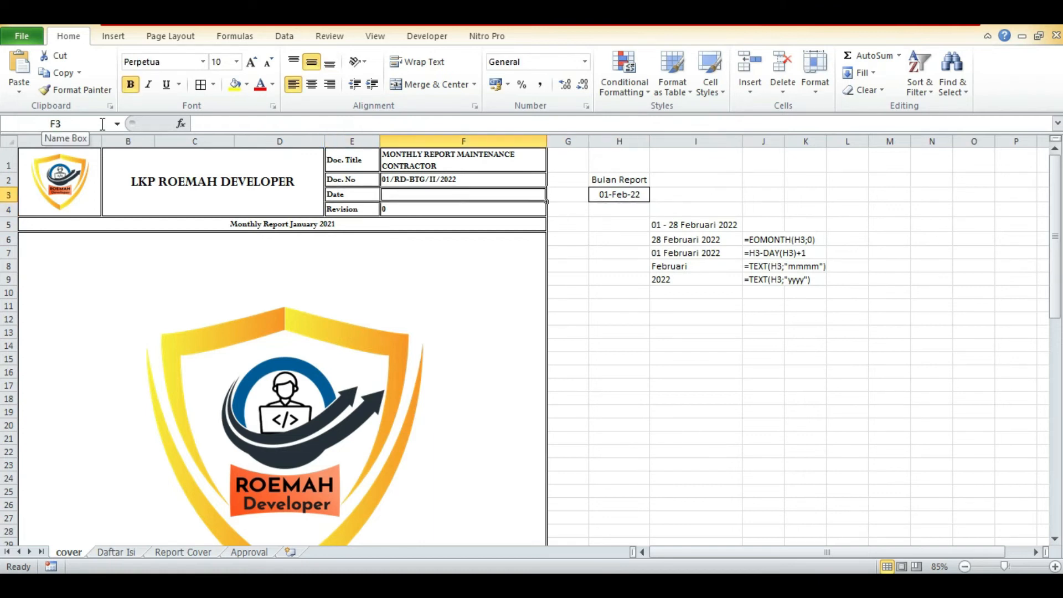
key("ctrl+v")
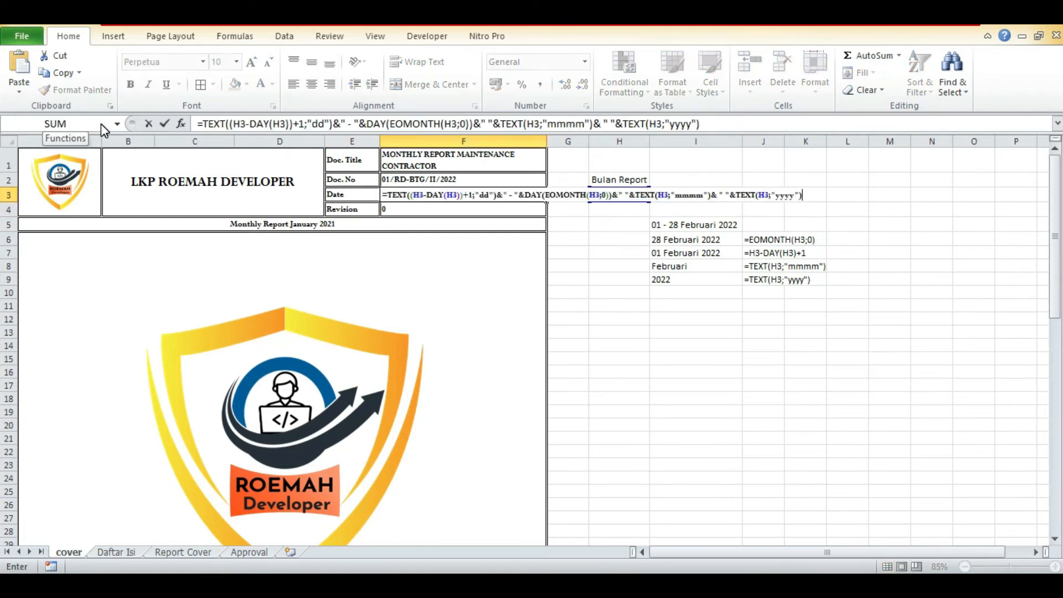
key("ctrl+Return")
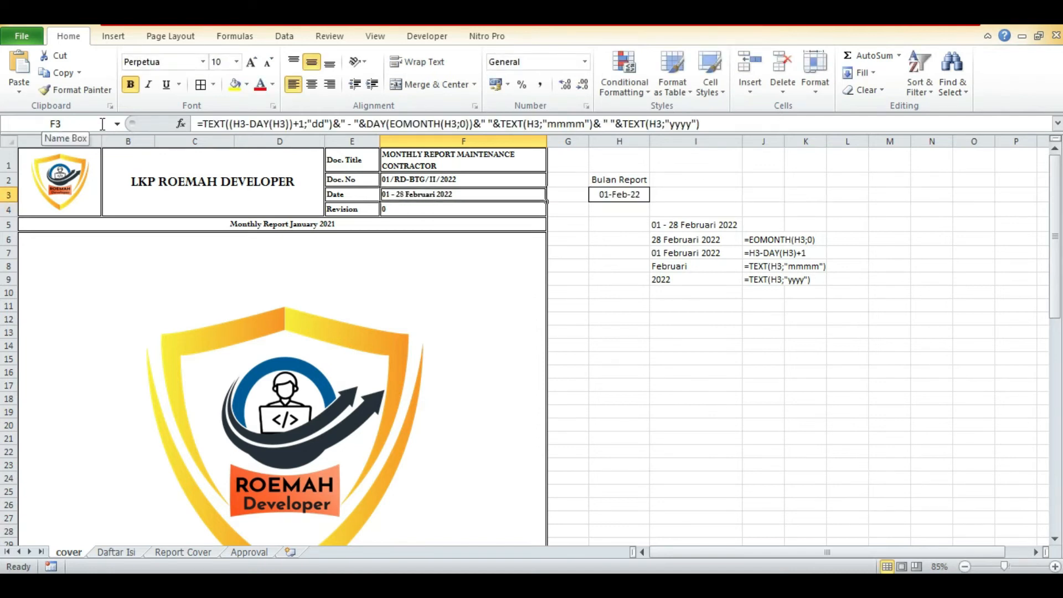
Turn the title in A5 into a formula starting with ="Monthly Report " and remove its fixed month and year.
key("Down")
key("Down")
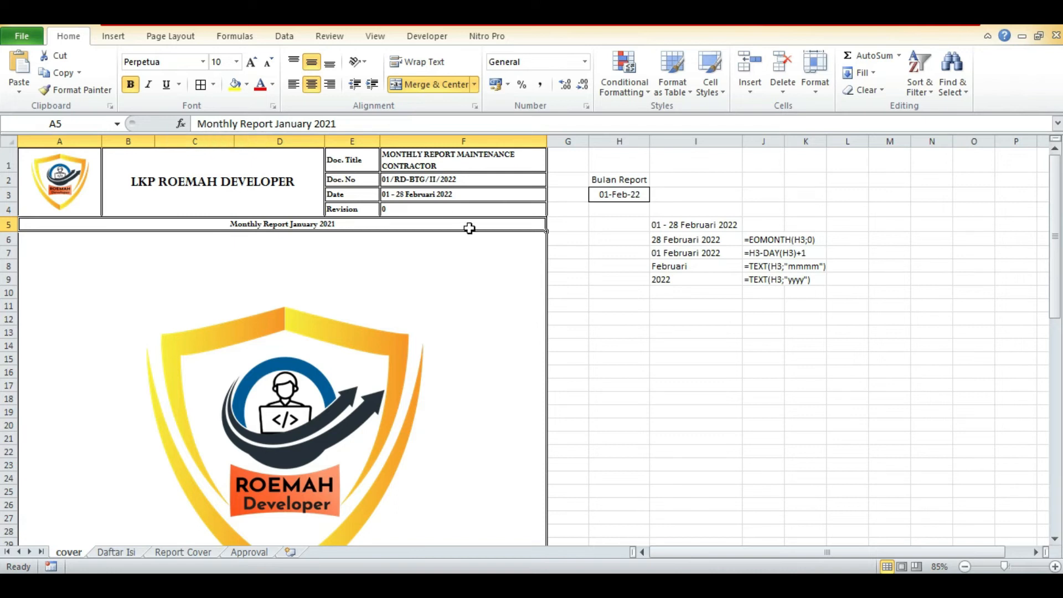
left_click(233, 127)
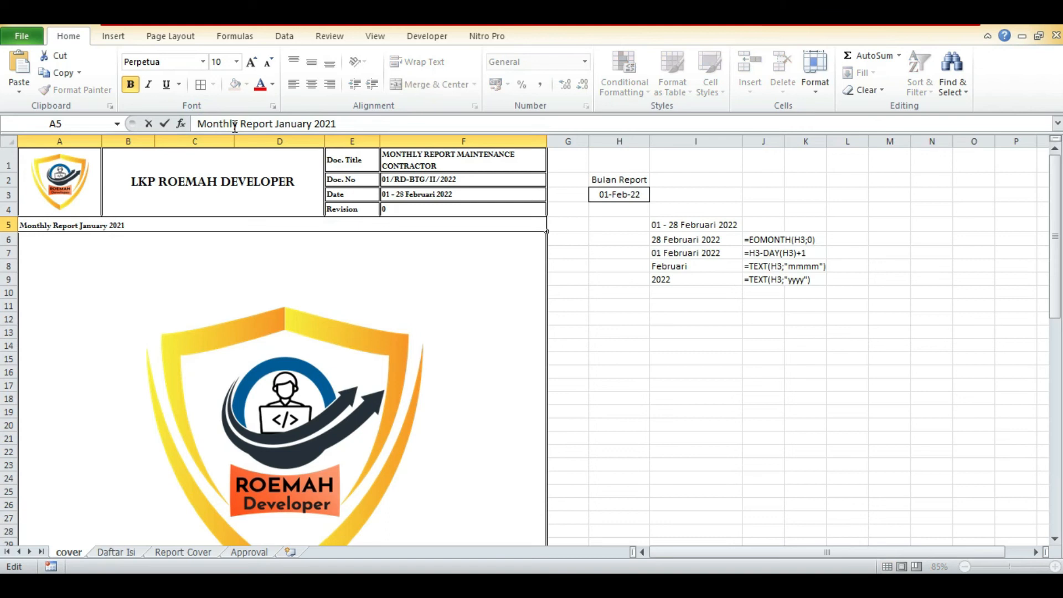
key("Home")
type("=\"")
key("ctrl+Right")
key("ctrl+Right")
key("ctrl+shift+Right")
key("ctrl+shift+Right")
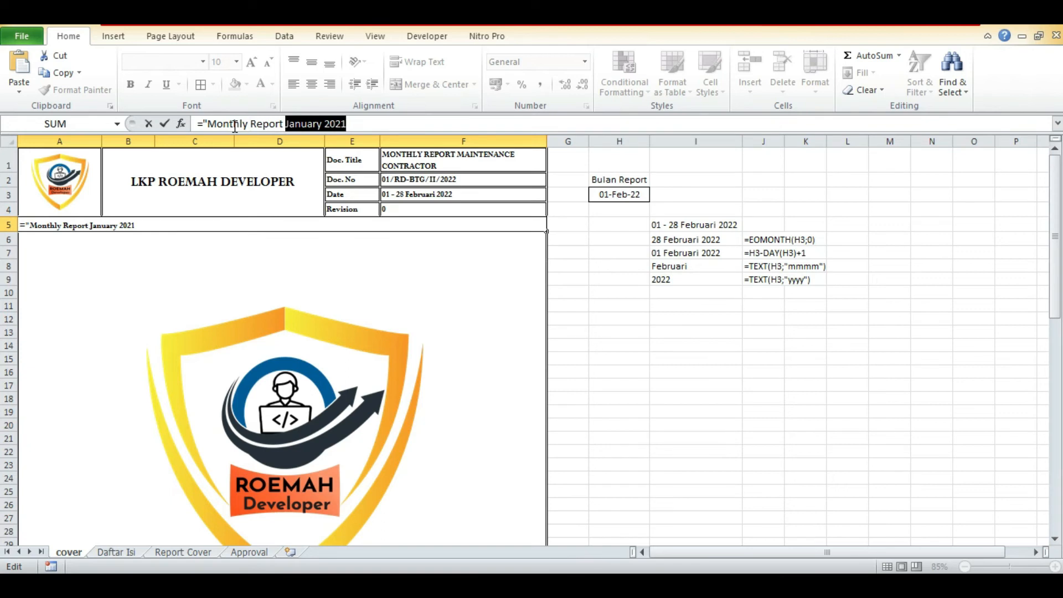
key("BackSpace")
type("\"")
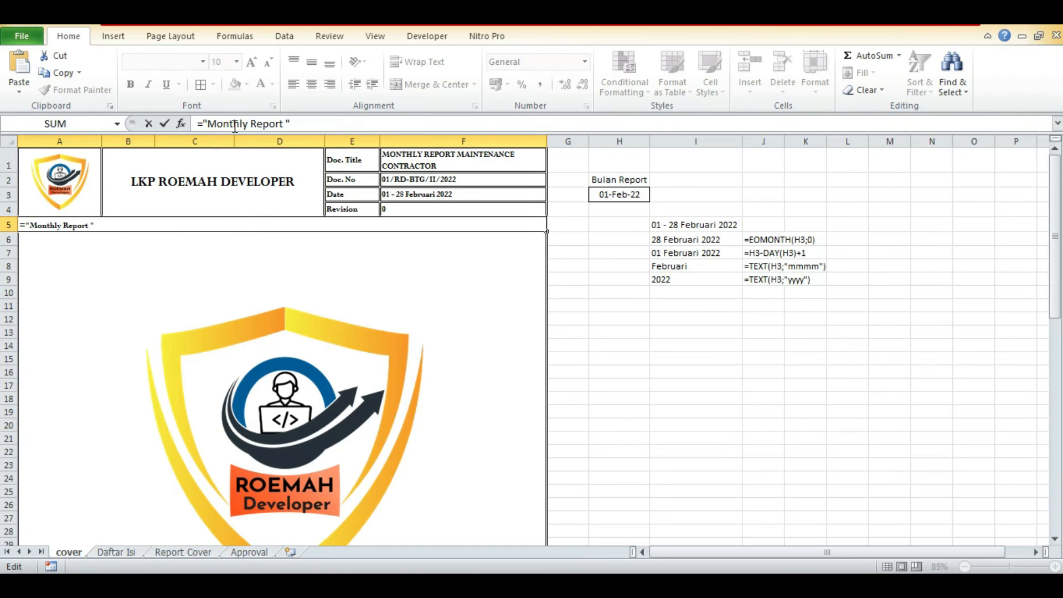
type("&TEXT")
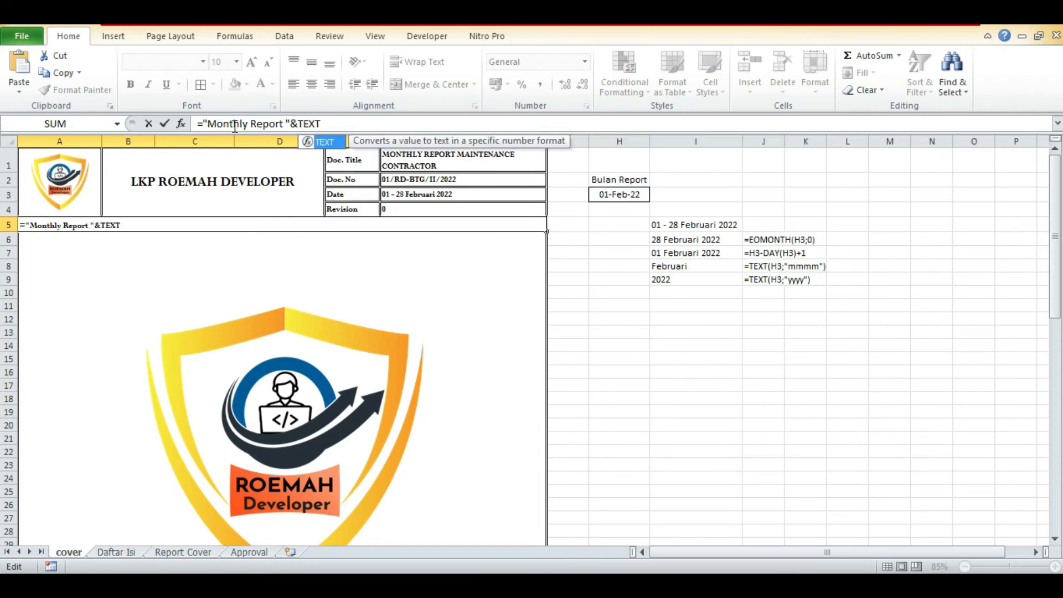
type("(")
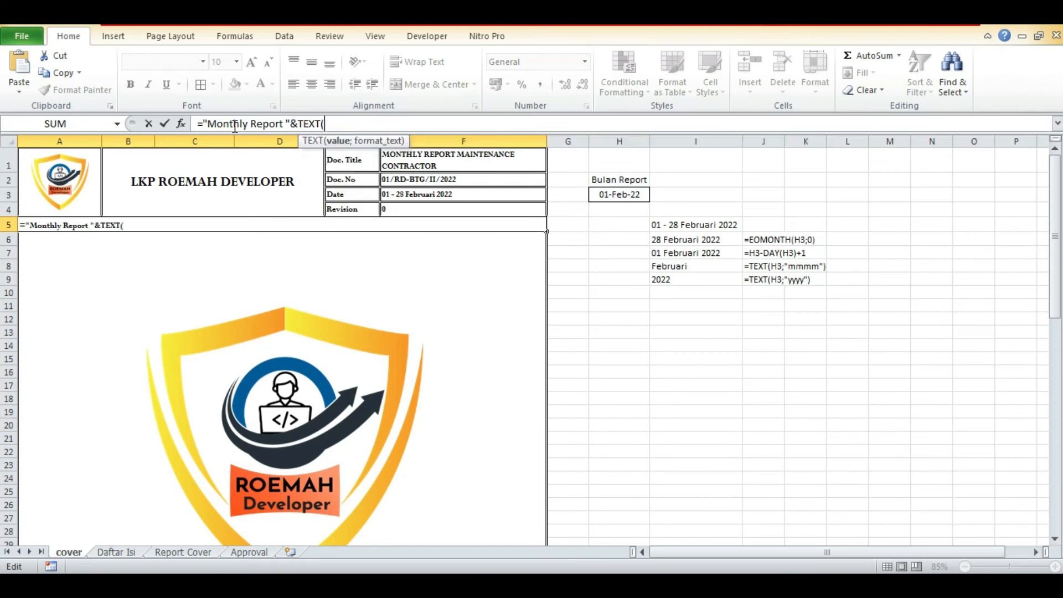
Append the month name of the Bulan Report date to the A5 formula with &TEXT(H3;"mmmm").
left_click(618, 191)
type(";")
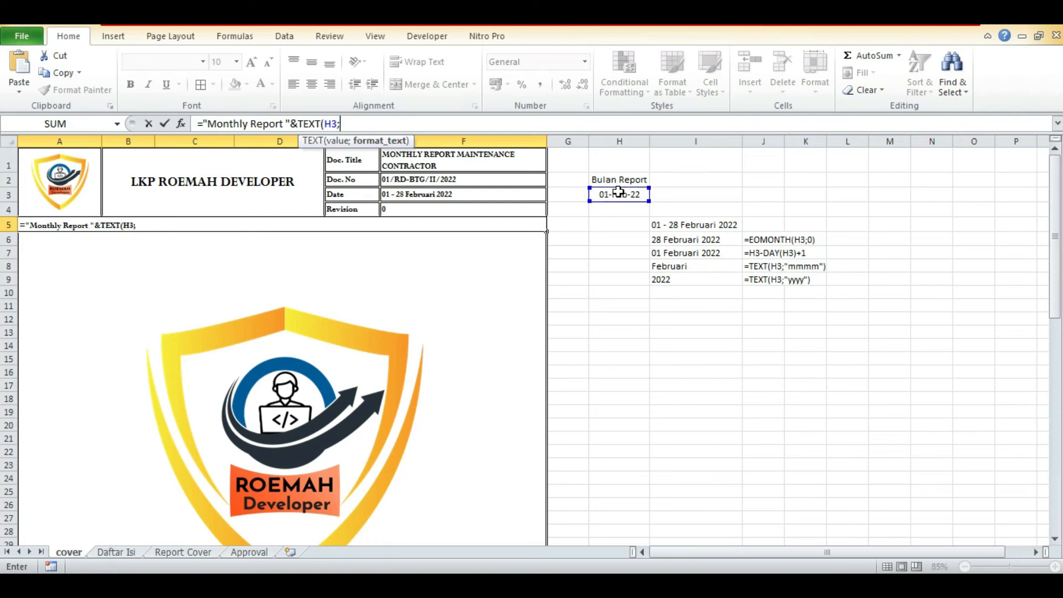
type("\"mmmm\")")
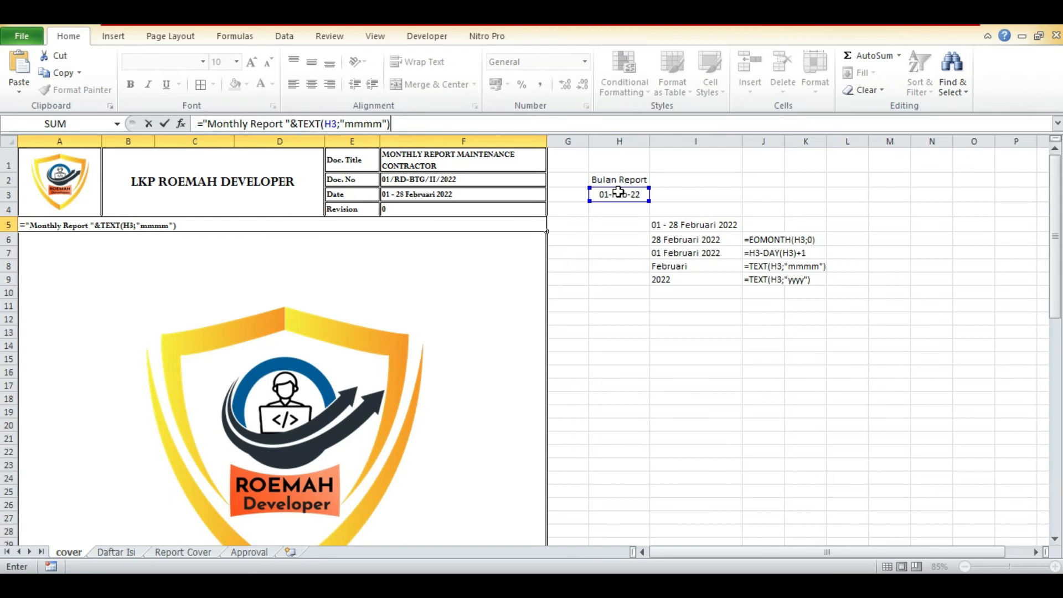
type("&\" \"&TEXT")
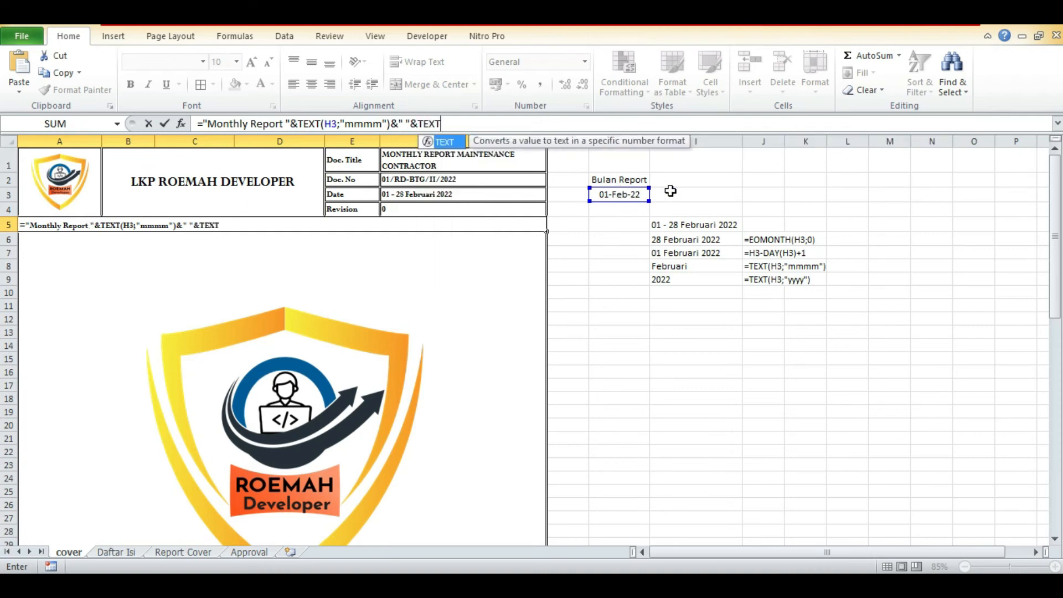
type("(")
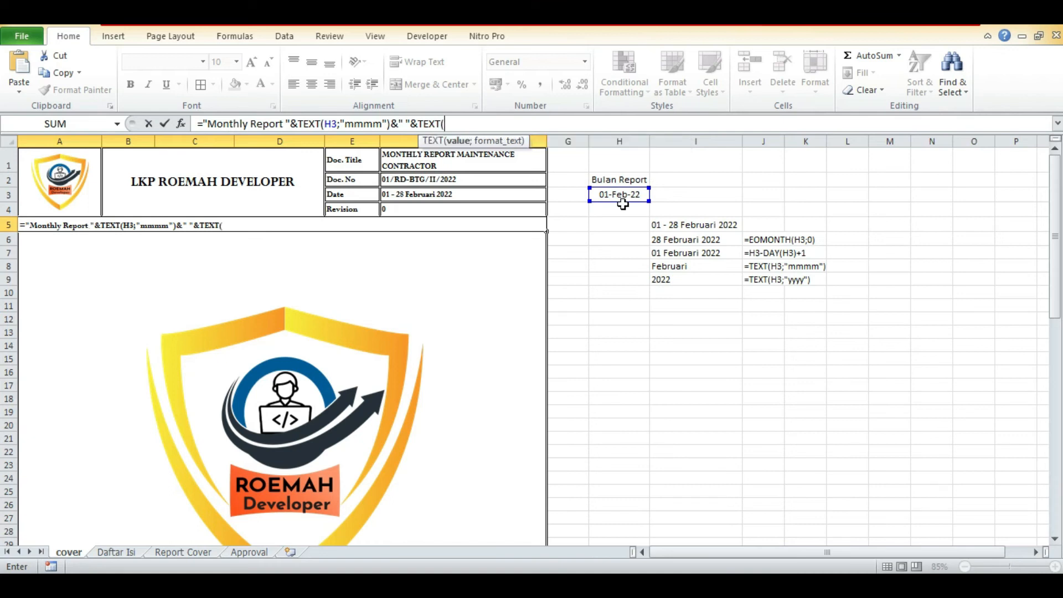
Complete the A5 title formula with a space and the year, &" "&TEXT(H3;"yyyy").
left_click(614, 195)
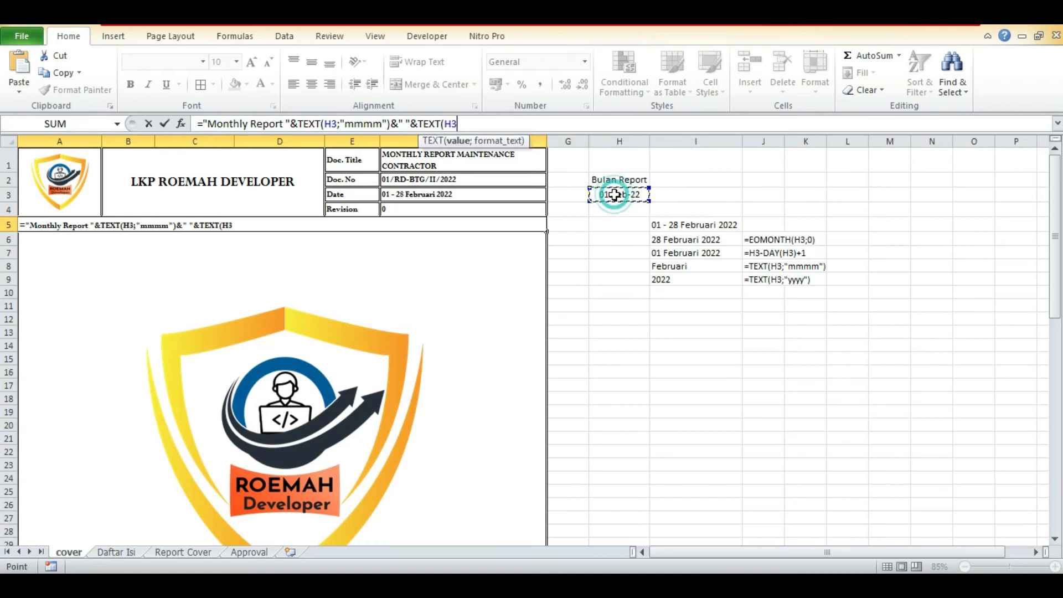
type(";\"yyyy")
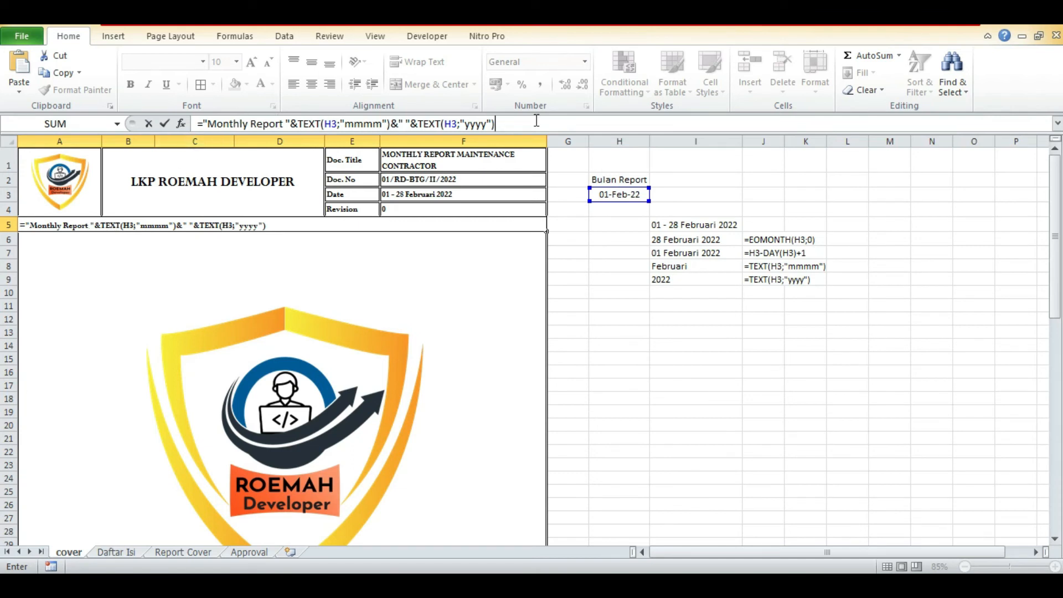
key("Return")
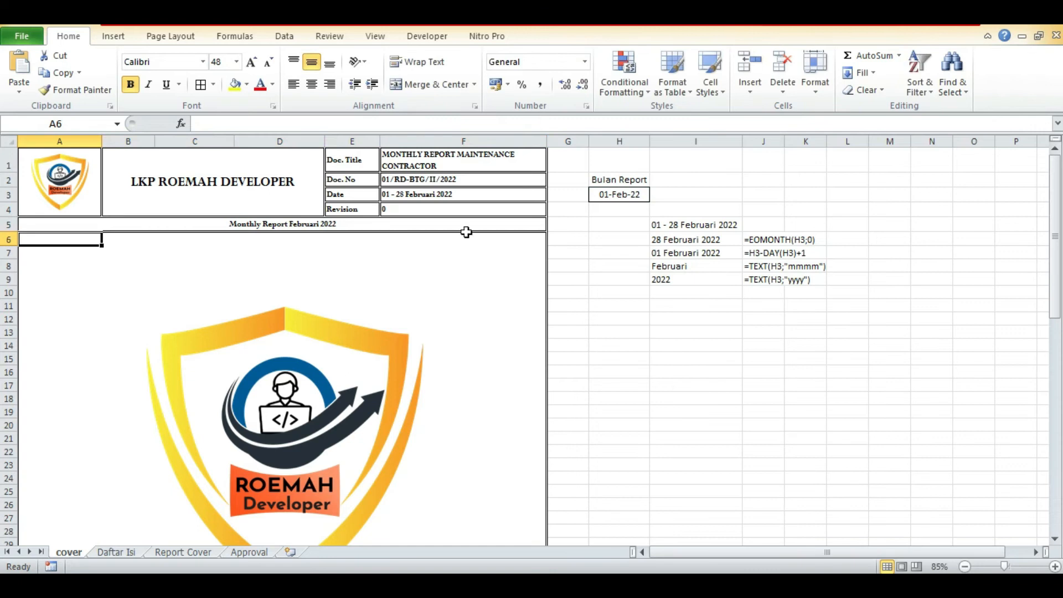
Copy the month-and-year part of the A5 title formula for reuse in the cover's large date line.
scroll(682, 246, "down", 6)
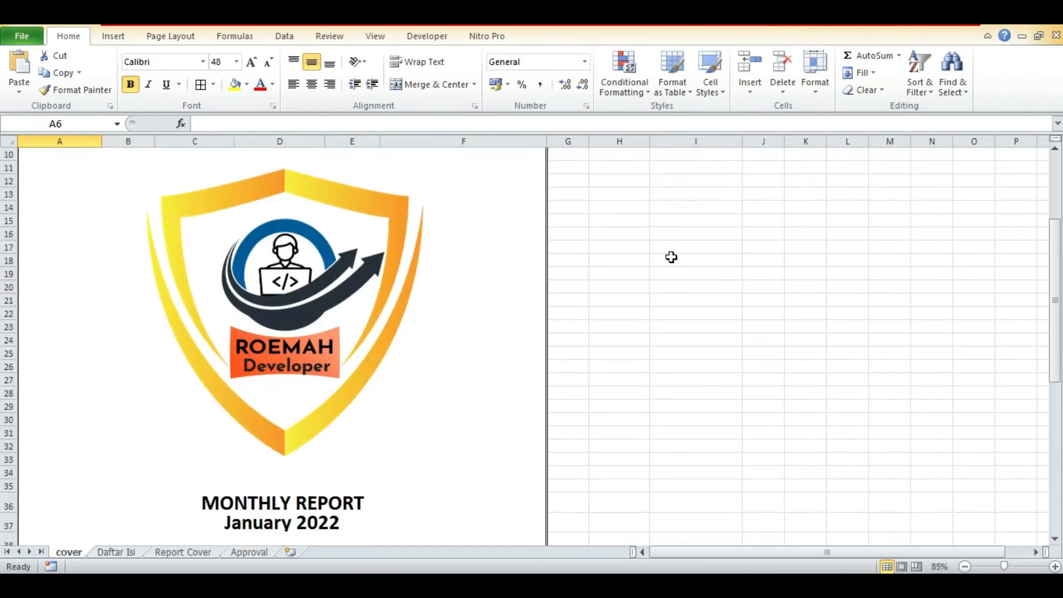
left_click(327, 412)
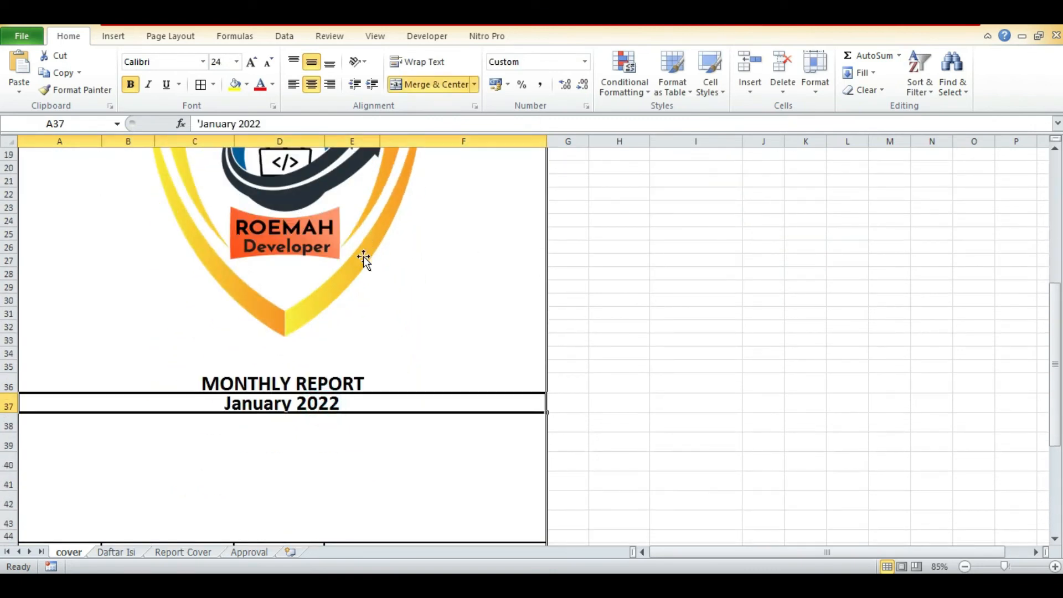
scroll(443, 409, "up", 6)
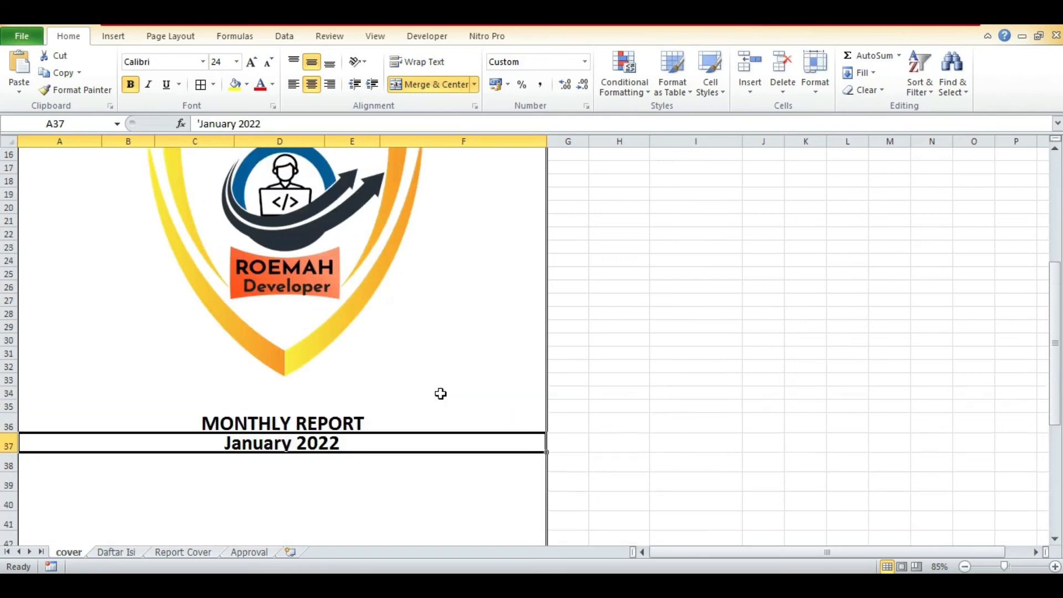
left_click(332, 219)
left_click_drag(495, 123, 293, 122)
key("ctrl+c")
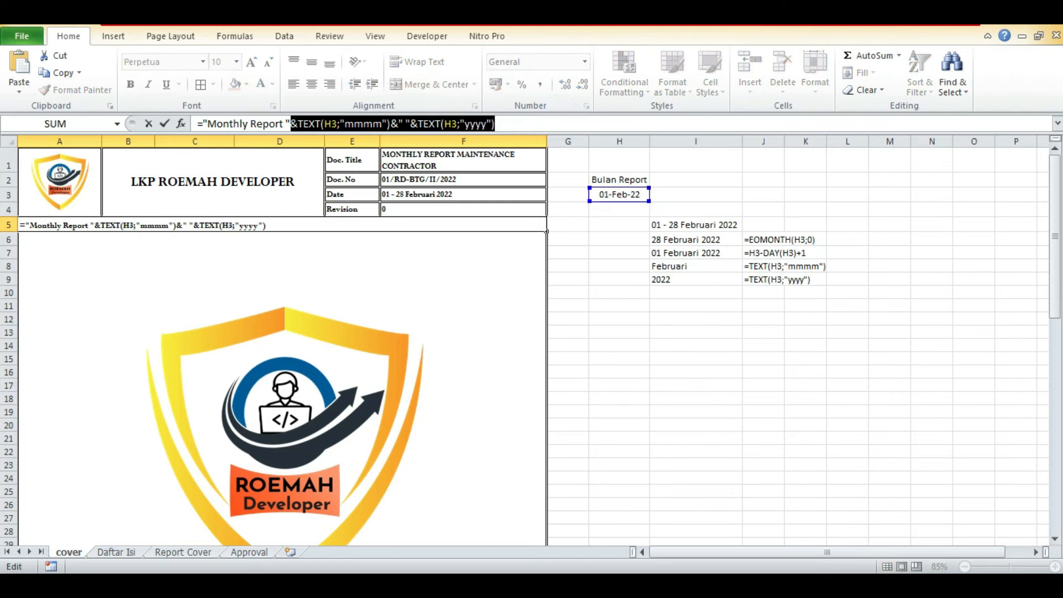
key("Return")
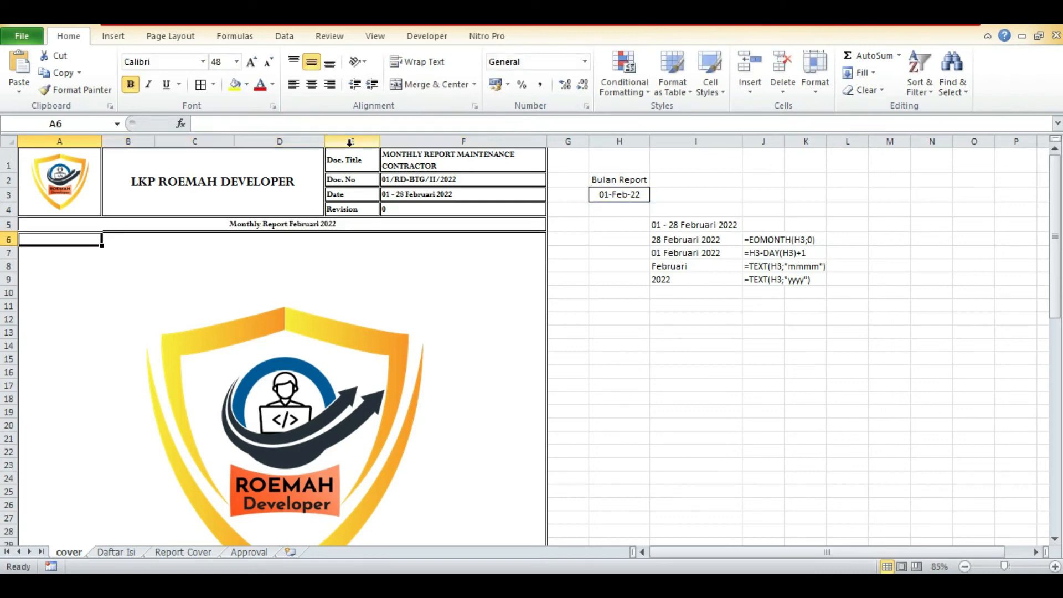
Replace the fixed month and year in A37 with the copied TEXT(H3;"mmmm")&" "&TEXT(H3;"yyyy") expression.
scroll(387, 477, "down", 4)
left_click(360, 481)
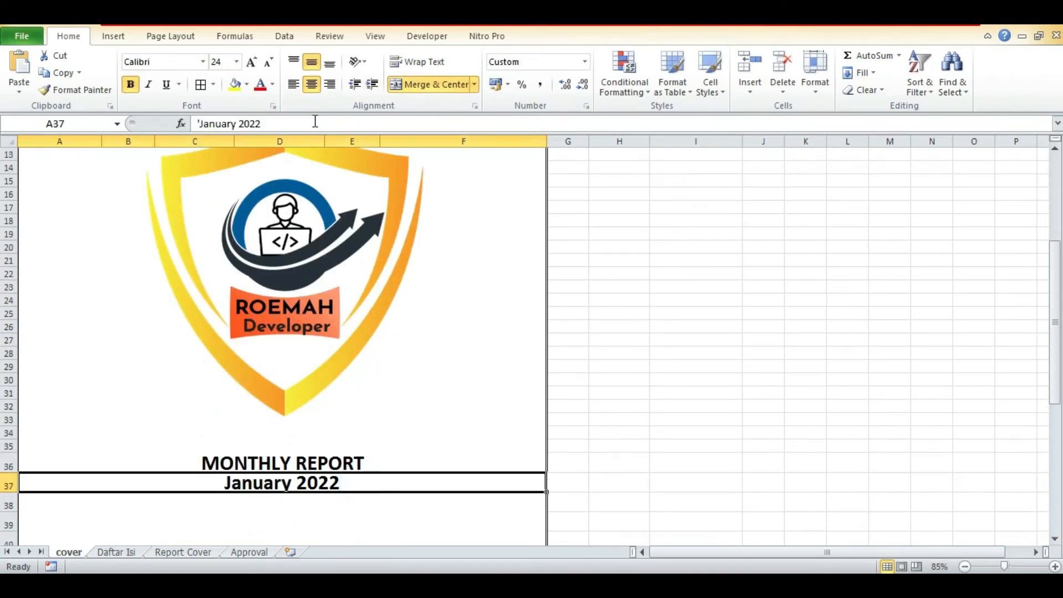
left_click_drag(312, 120, 121, 126)
key("ctrl+v")
key("Return")
key("Up")
Make the A37 text a live formula by replacing its leading apostrophe with an equals sign.
left_click(181, 123)
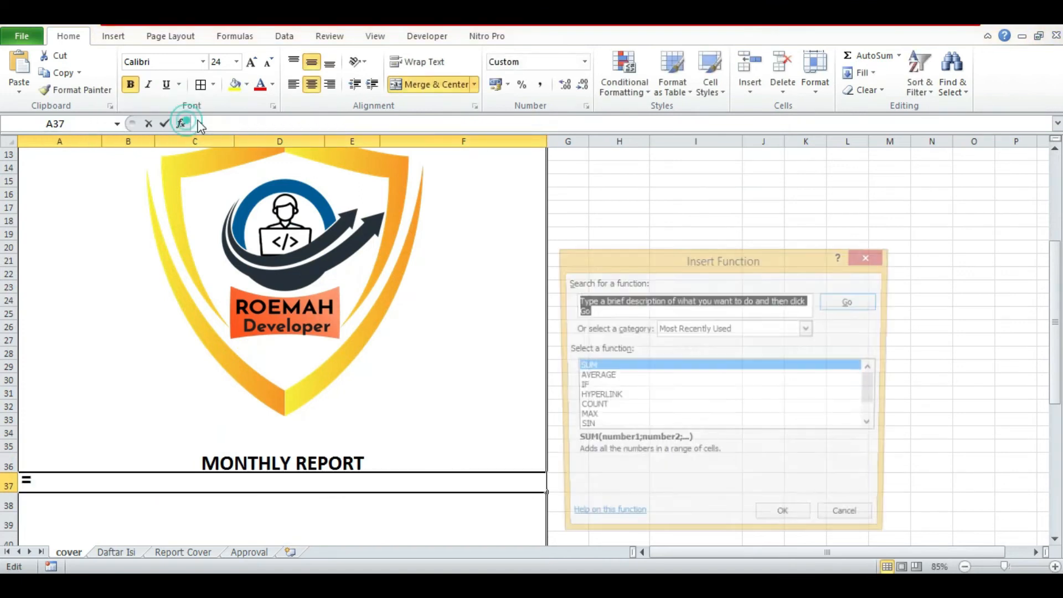
left_click(852, 520)
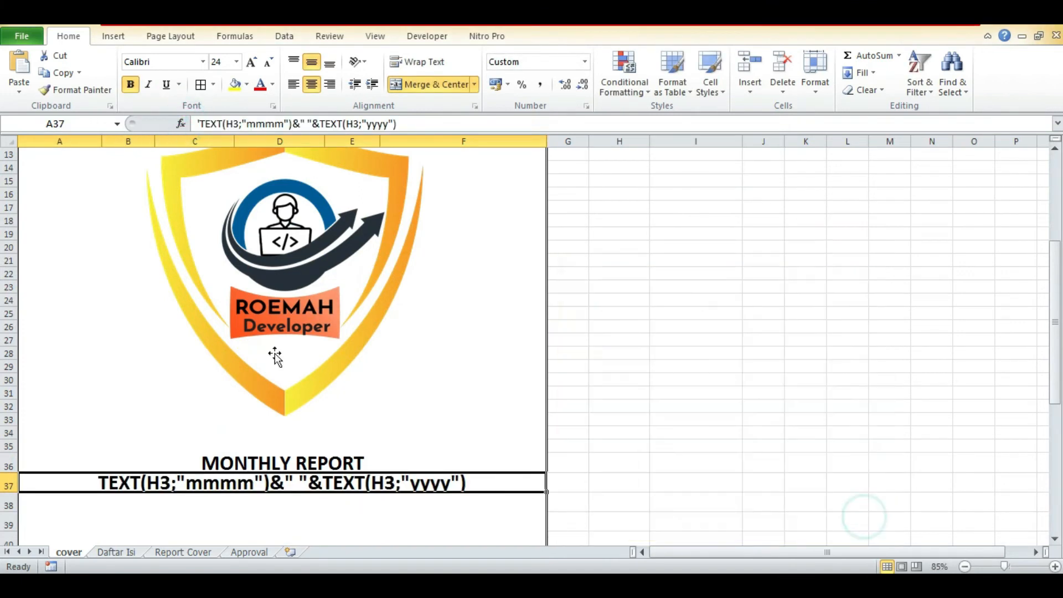
left_click(201, 124)
key("BackSpace")
type("=")
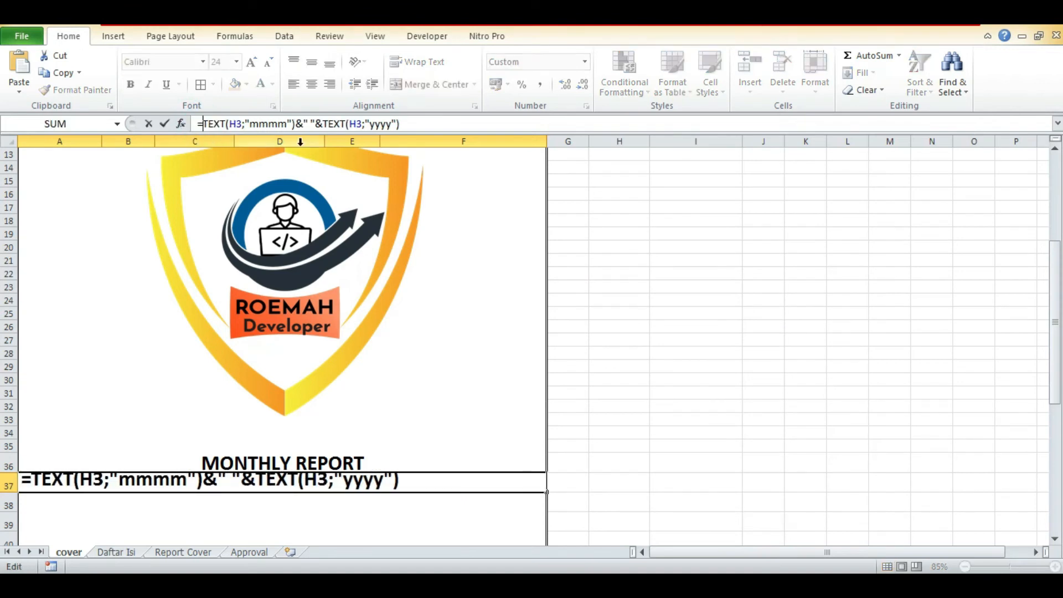
type("UPPER(")
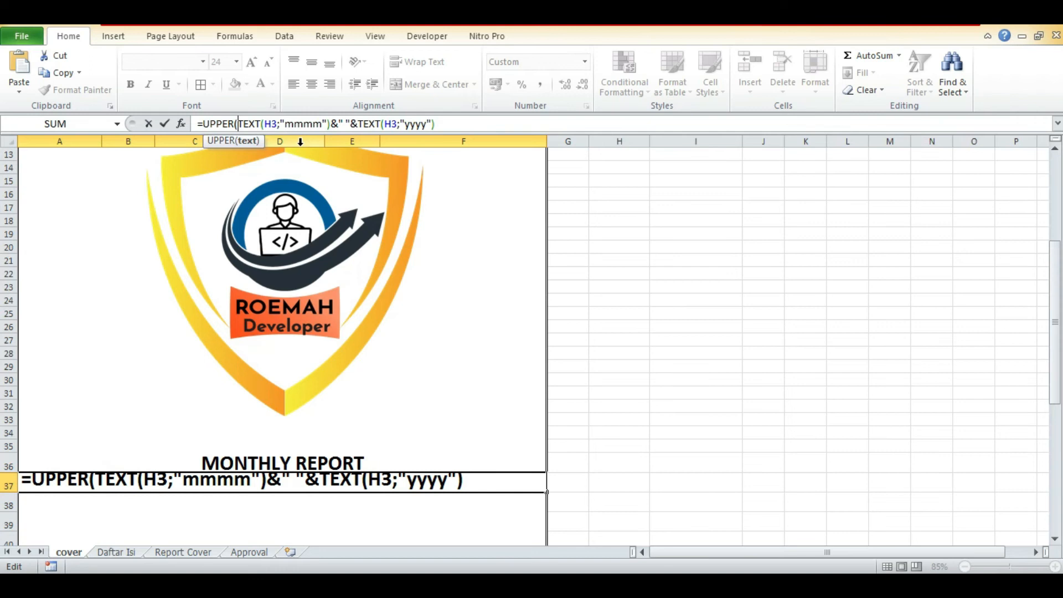
Wrap the A37 formula in UPPER as =UPPER((TEXT(H3;"mmmm")&" "&TEXT(H3;"yyyy"))), accepting the proposed bracket correction.
key("Right")
key("Right")
key("Right")
key("Right")
key("Right")
key("Right")
key("Right")
key("Right")
key("Left")
key("Left")
key("Left")
key("Left")
key("Left")
key("Left")
key("Left")
key("Left")
key("Left")
key("Left")
key("Left")
key("Left")
key("Left")
type("(")
key("Right")
key("Right")
key("Right")
key("Right")
key("Right")
key("Right")
key("Right")
key("Right")
key("Right")
key("Right")
key("Right")
key("Right")
key("Right")
key("Right")
key("Right")
key("Right")
key("Right")
key("Right")
key("Right")
key("Right")
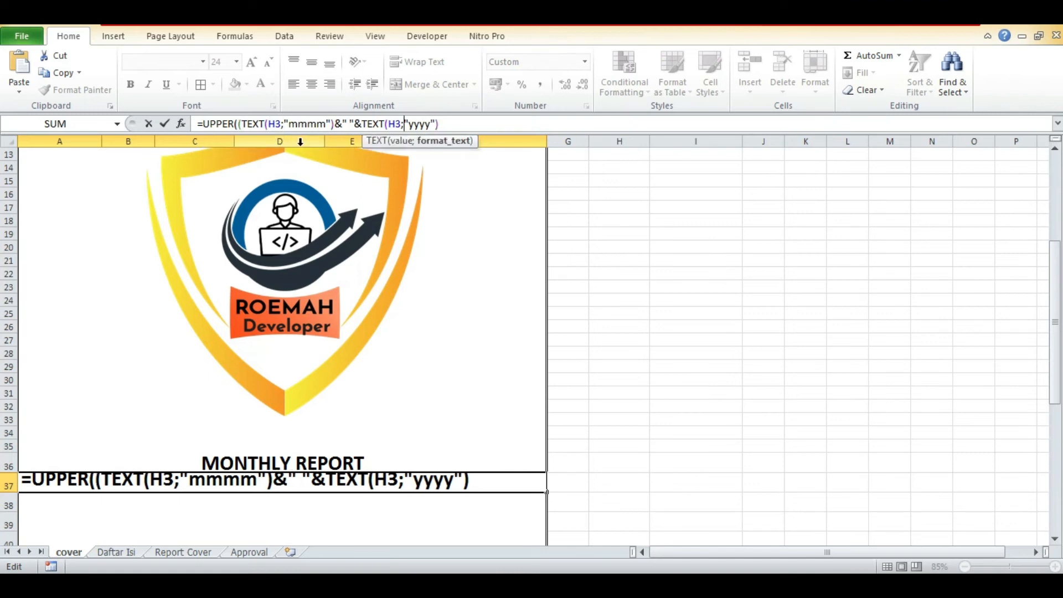
key("Return")
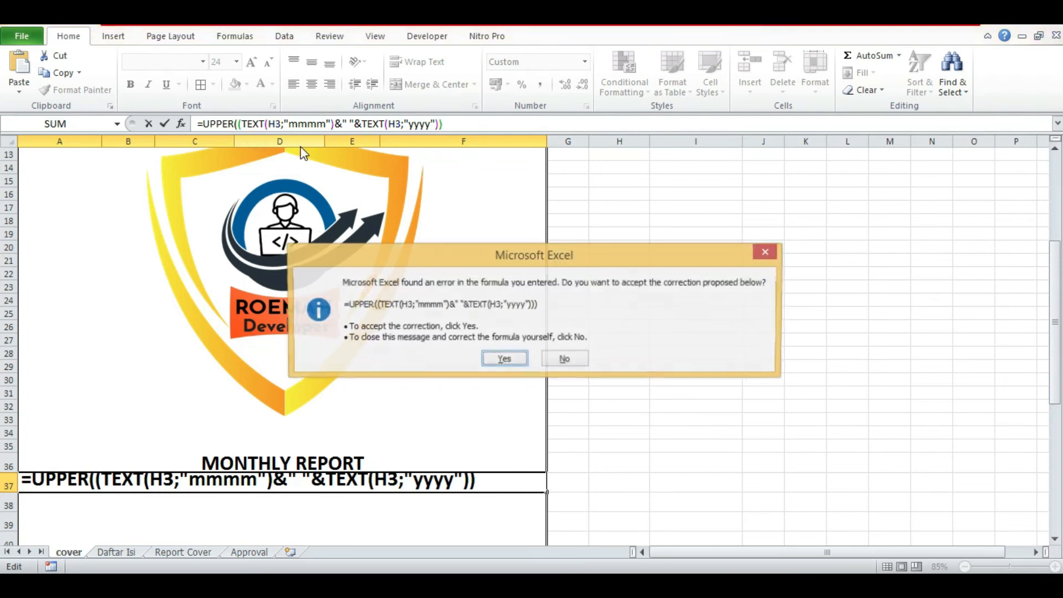
key("Return")
key("Up")
key("Down")
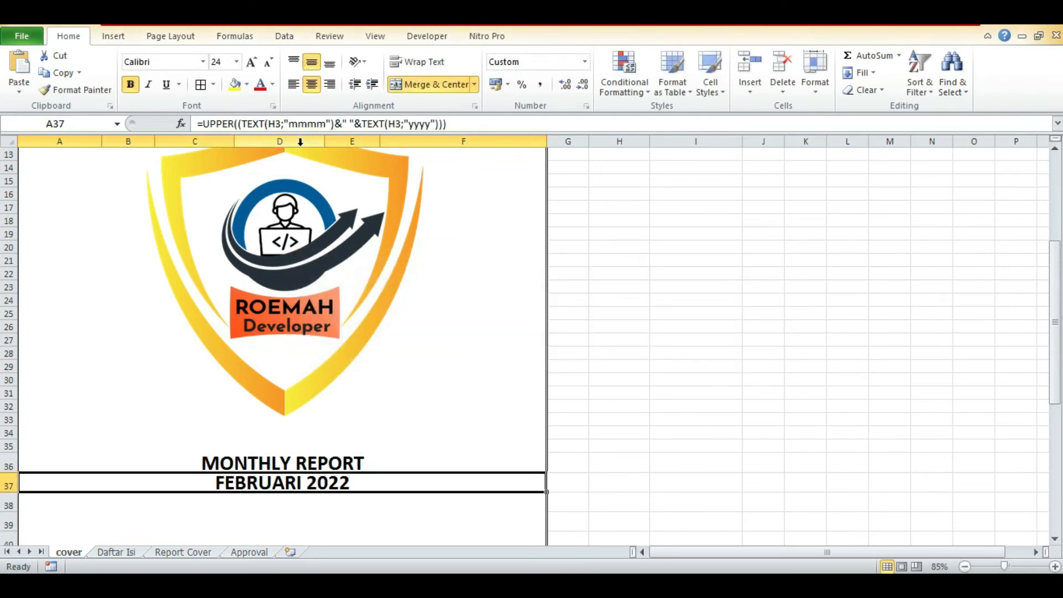
Look over the rest of the cover sheet down to the revision table and return to the header.
key("Down")
key("Down")
key("Down")
key("Down")
key("Down")
key("Down")
key("Down")
key("Down")
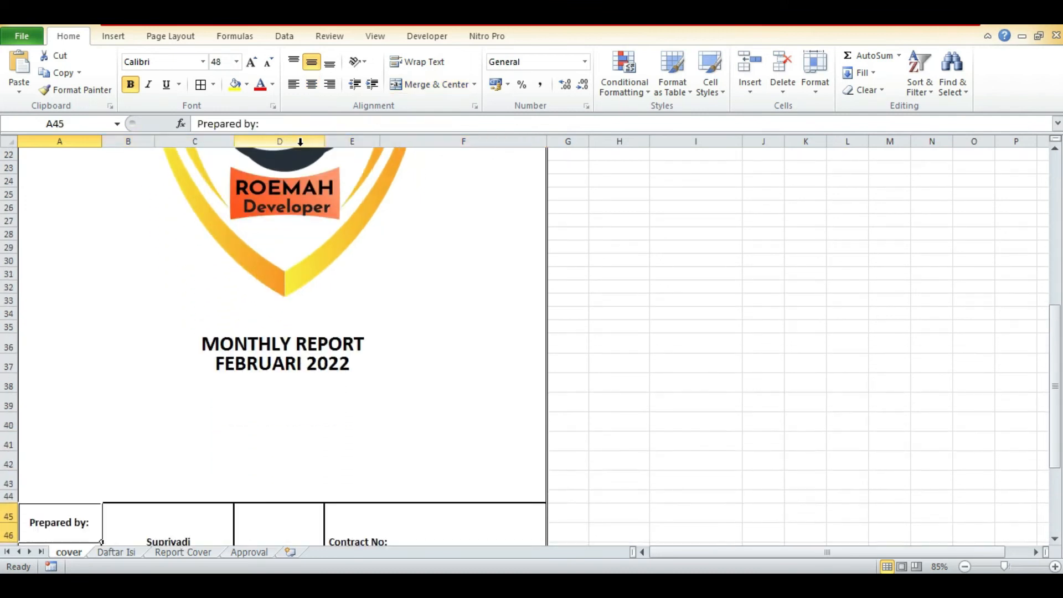
key("Down")
key("Down")
key("Down")
key("Down")
key("Down")
key("Down")
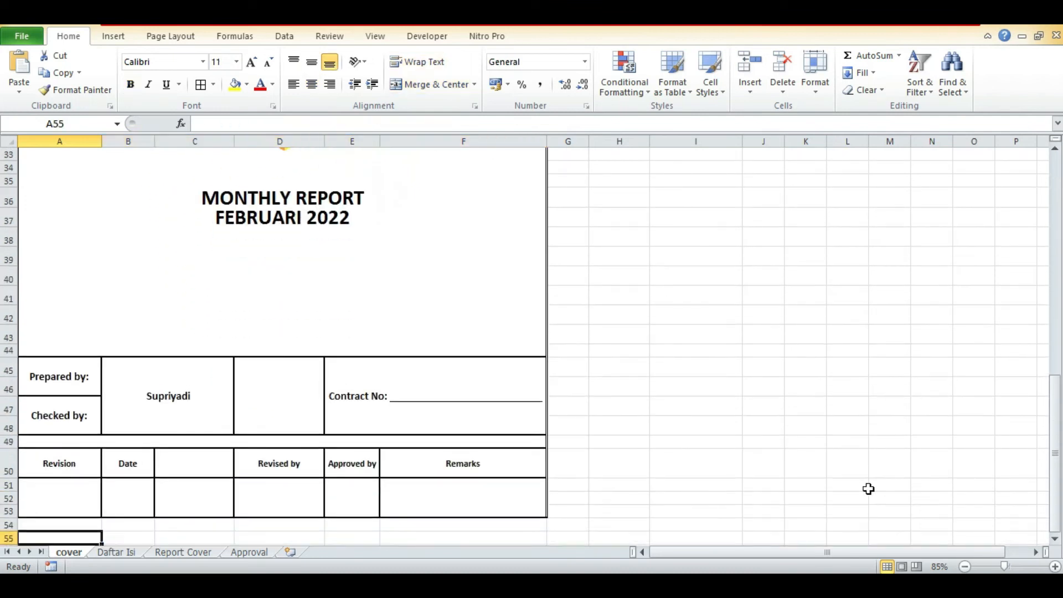
scroll(868, 488, "up", 11)
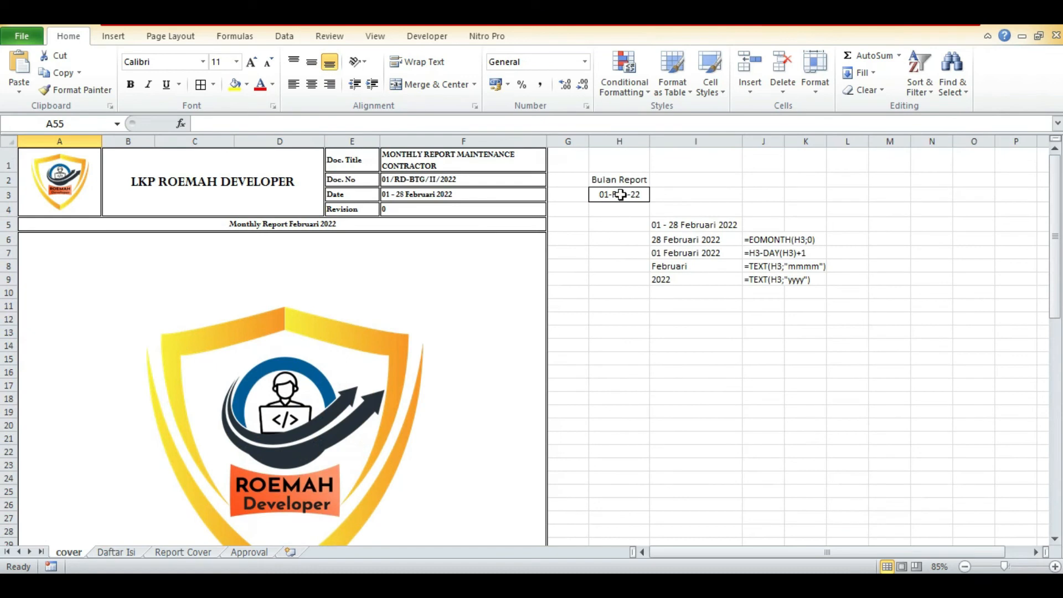
Set the Bulan Report date in H3 to 1 March to test the cover's formulas.
left_click(616, 194)
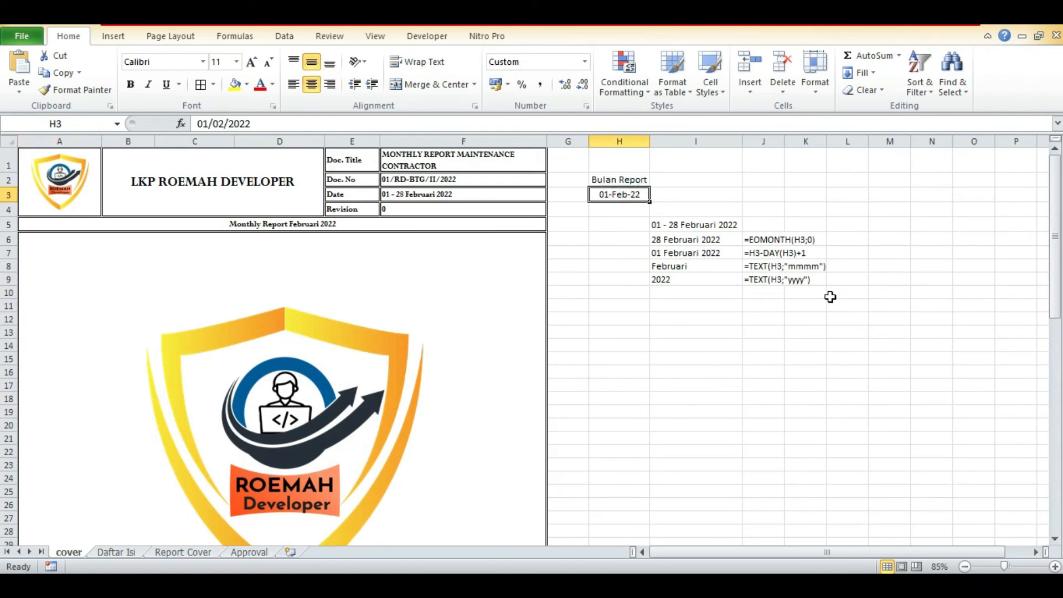
type("1 mar")
key("Return")
key("Left")
key("Up")
key("Left")
key("Left")
key("Up")
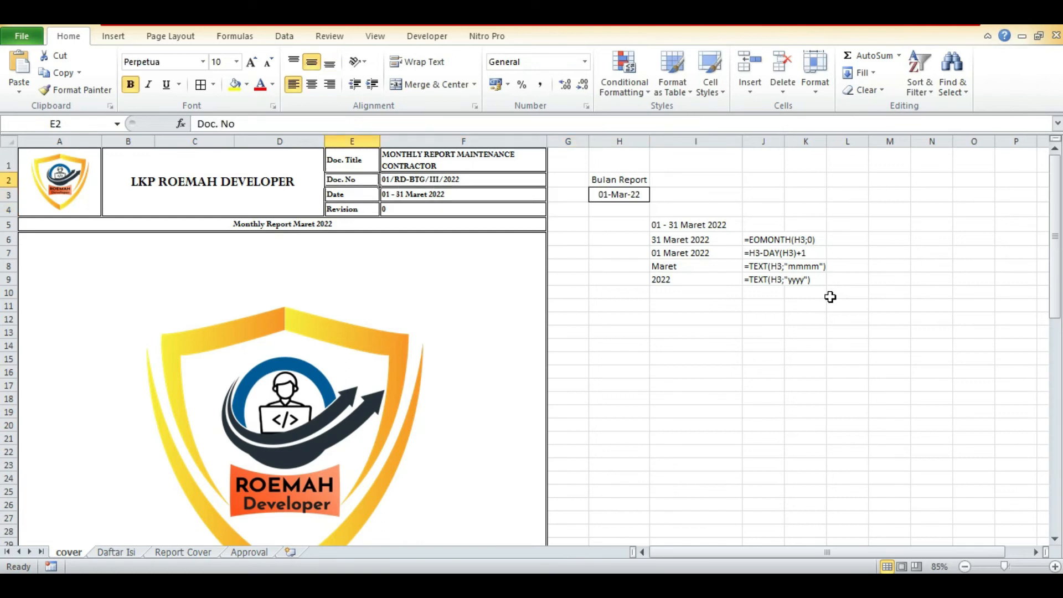
Check the document number, date range, title line and large month line on the cover against the Bulan Report month.
left_click(446, 183)
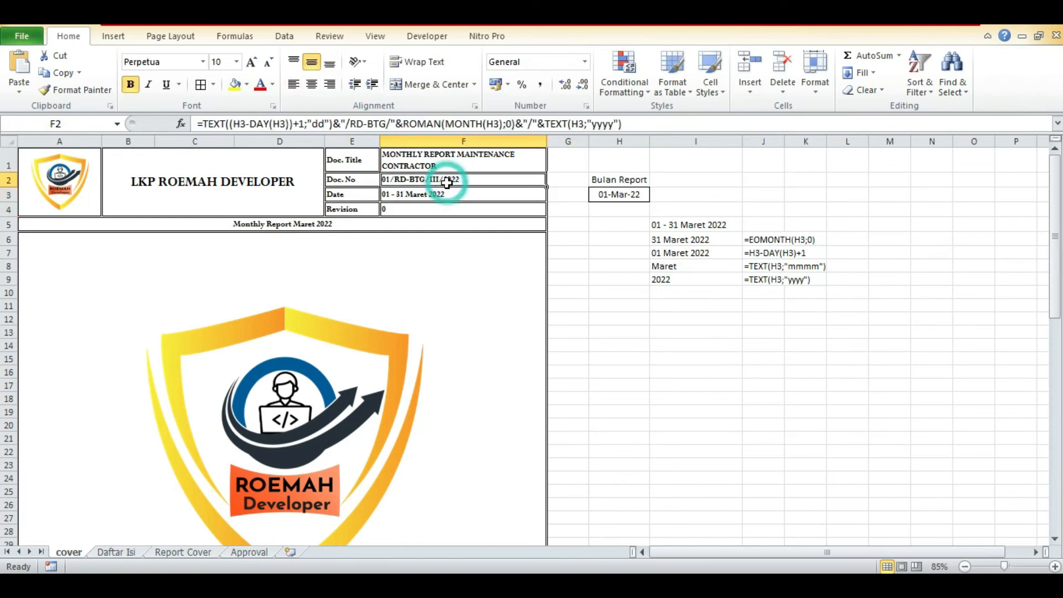
left_click(422, 197)
left_click(387, 223)
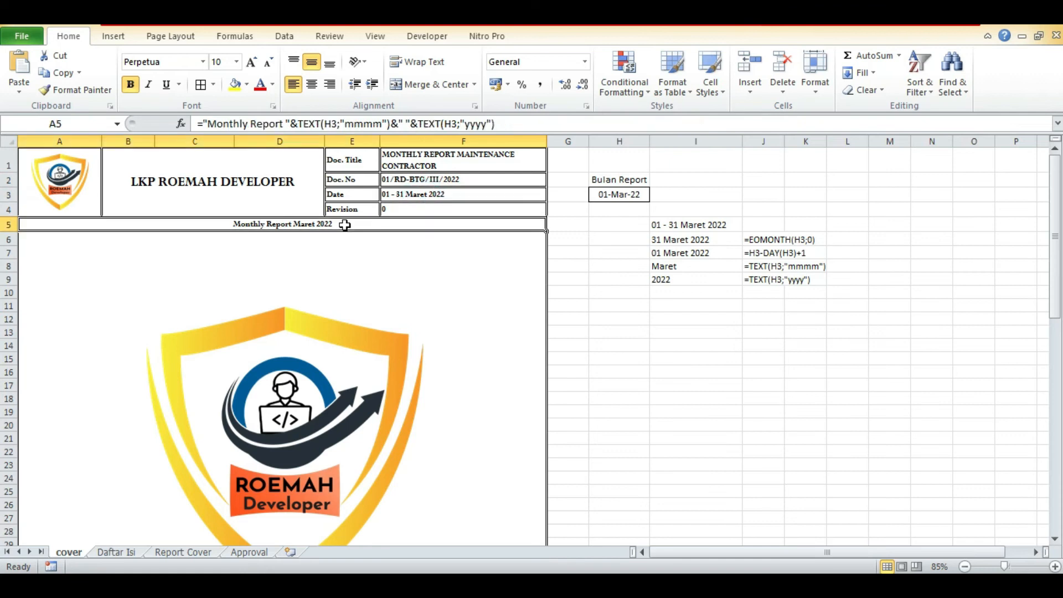
scroll(375, 270, "down", 2)
scroll(374, 270, "down", 7)
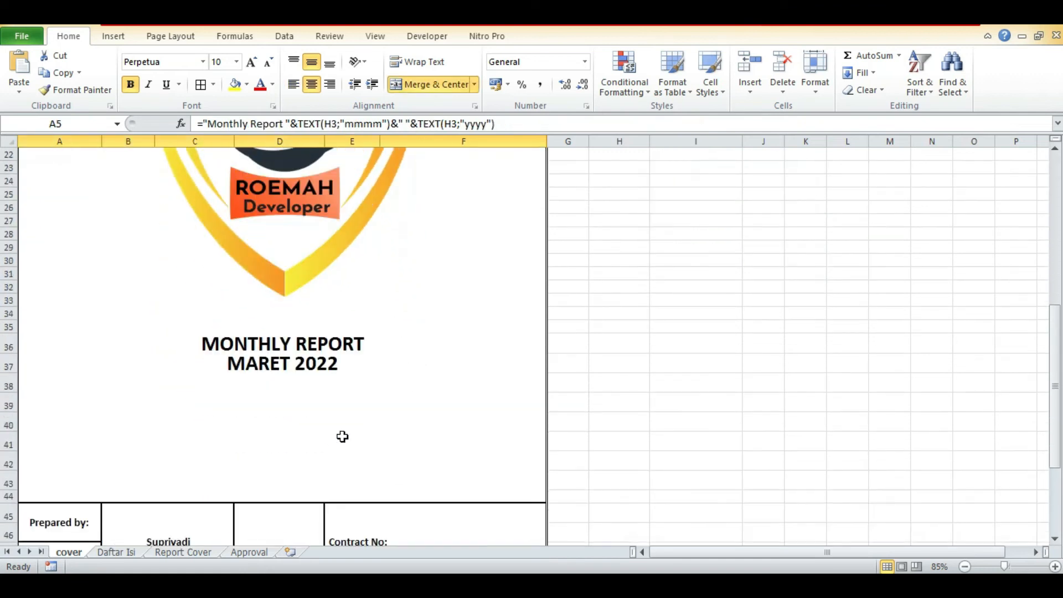
scroll(355, 405, "up", 9)
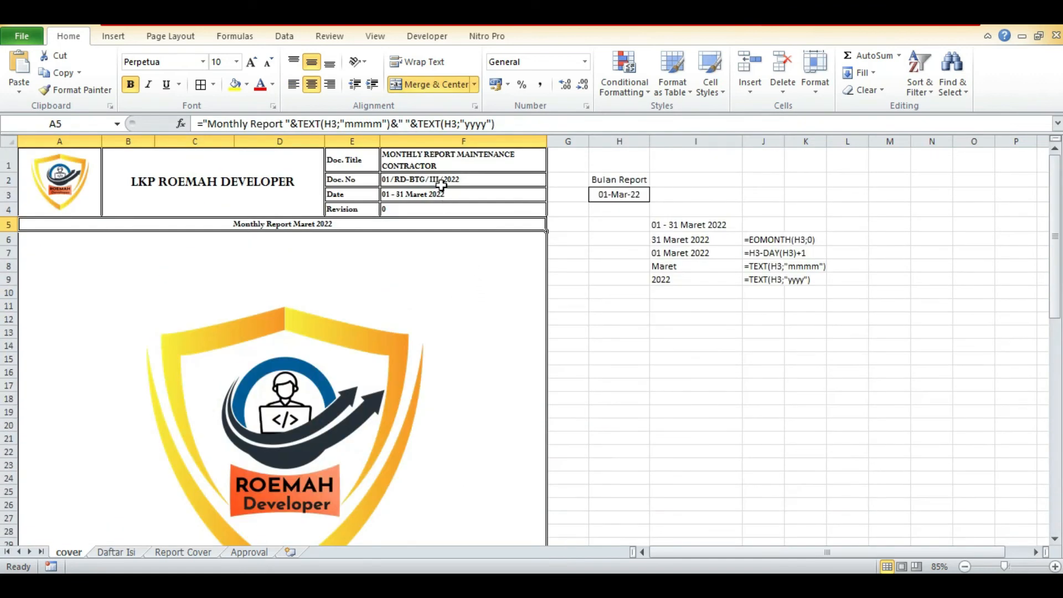
Set the Bulan Report date in H3 back to 1 February.
left_click(620, 194)
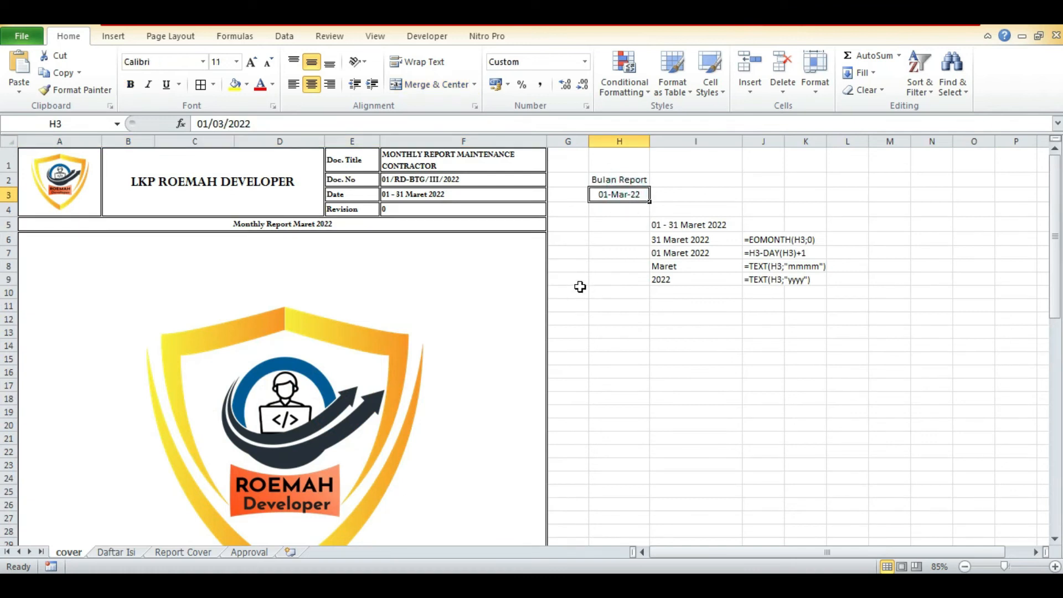
type("1 fe")
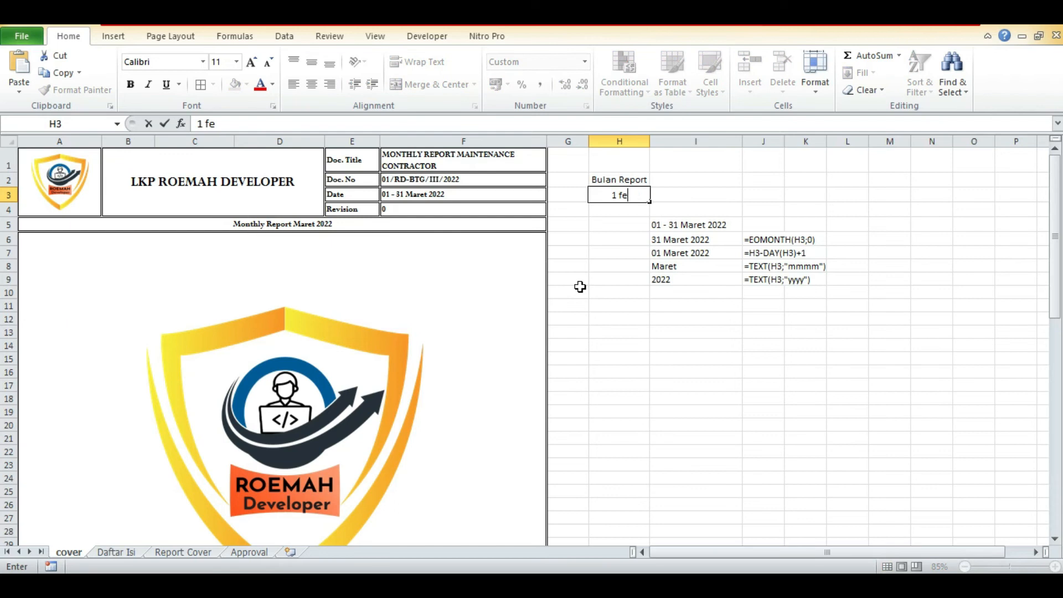
type("b")
key("Return")
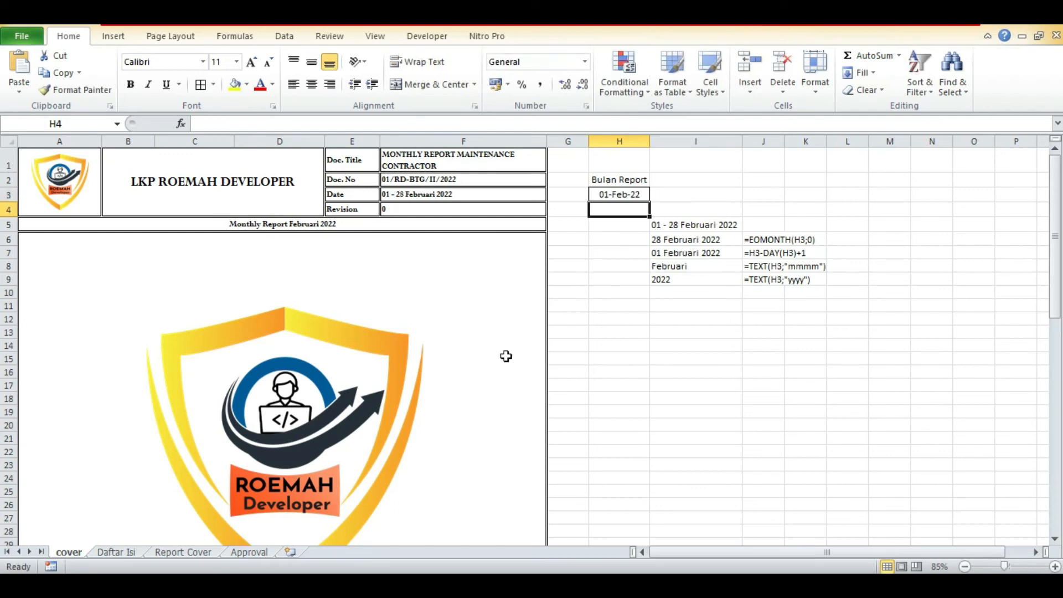
On the Daftar Isi sheet, link the monthly report title in A4 to the title in A5 of the cover sheet.
left_click(128, 550)
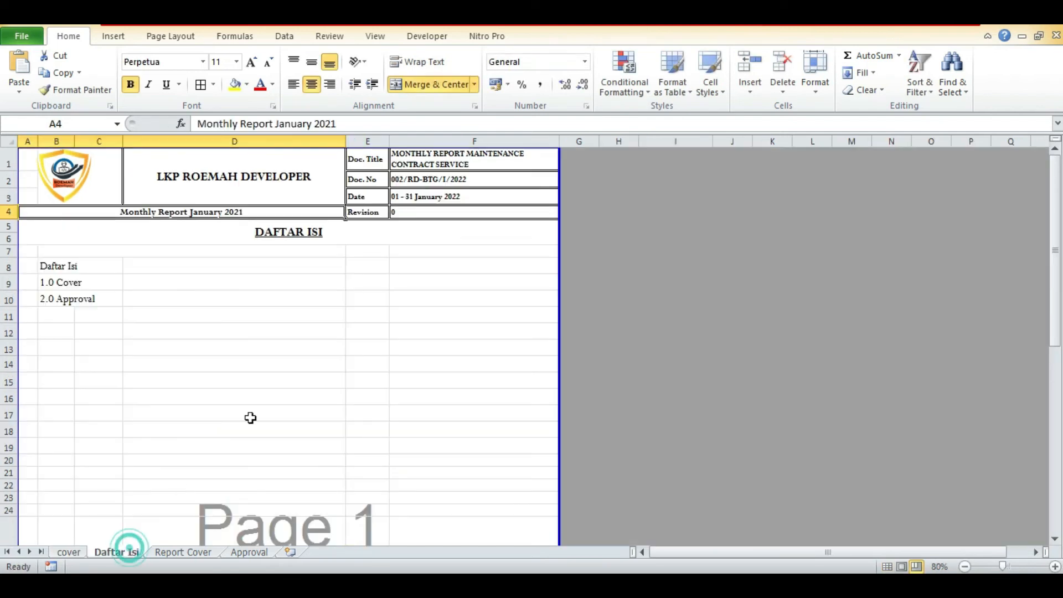
left_click(429, 179)
left_click(249, 213)
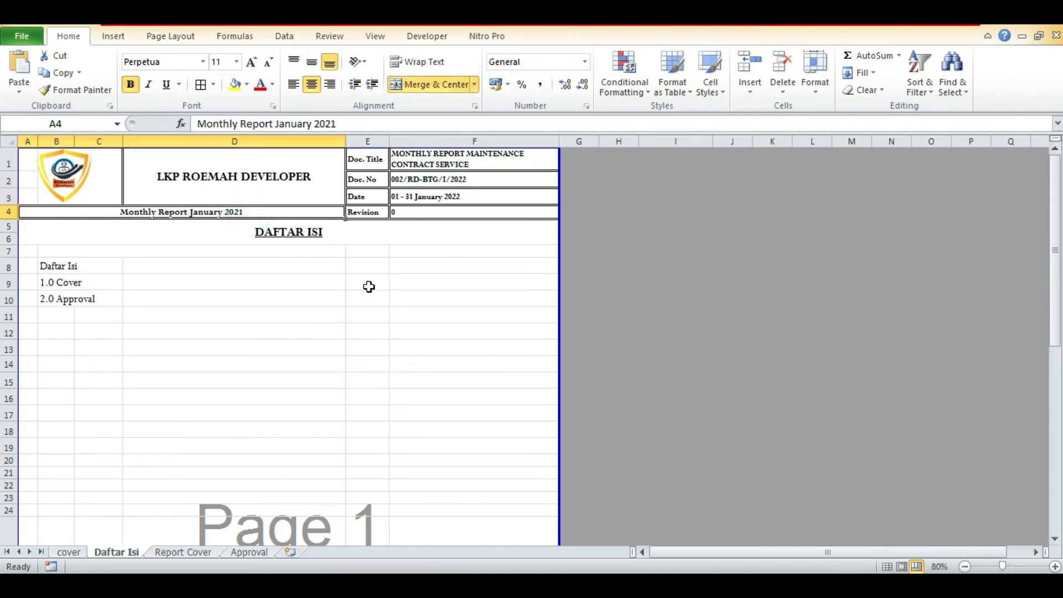
type("=")
left_click(69, 551)
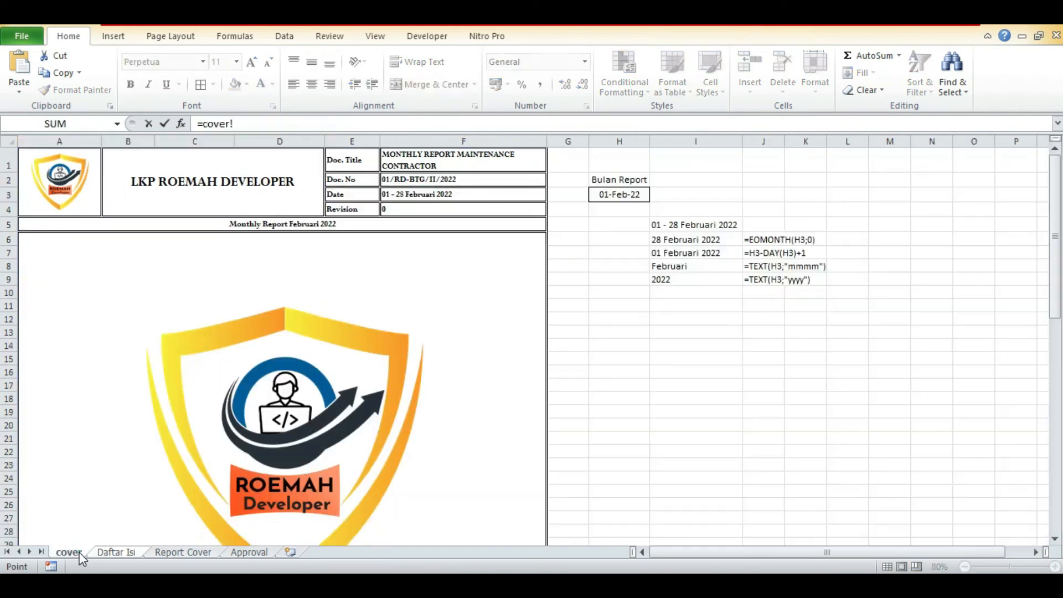
left_click(224, 232)
key("Return")
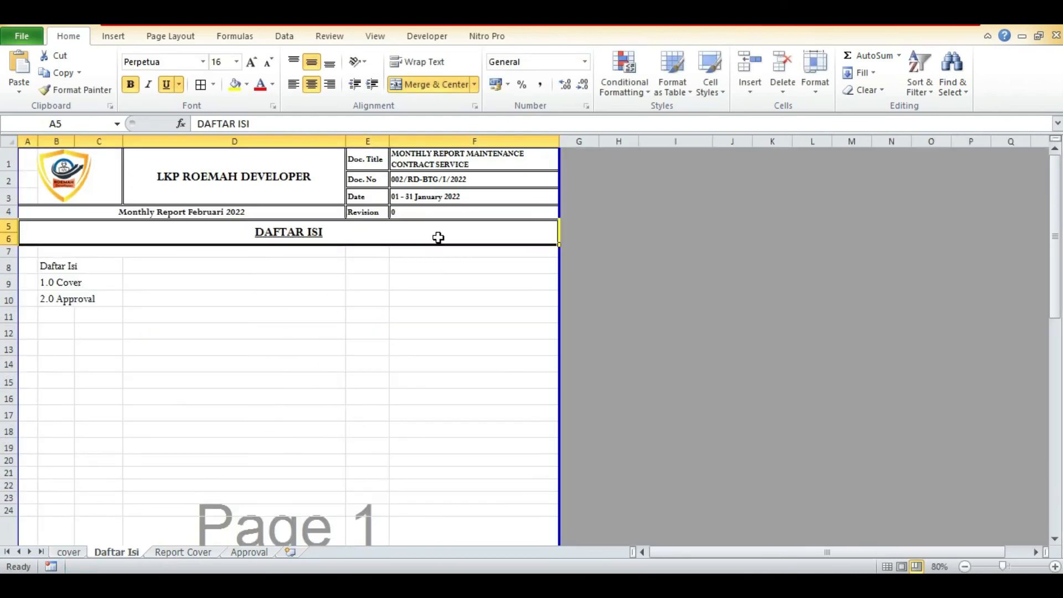
Link the Date cell F3 on the Daftar Isi sheet to the date range in F3 of the cover sheet.
left_click(438, 197)
type("=")
left_click(68, 551)
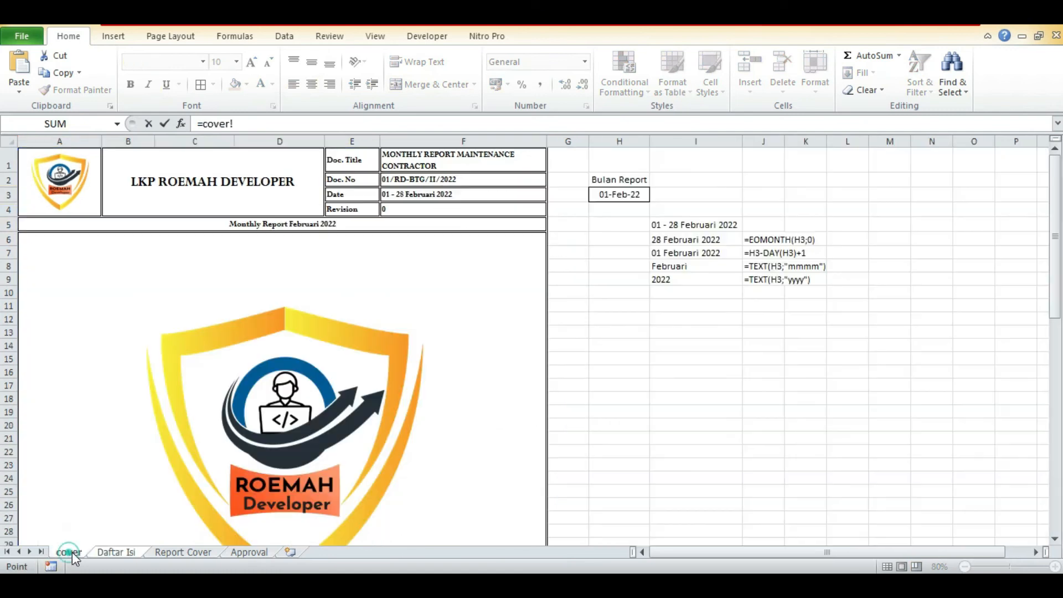
left_click(482, 193)
key("Return")
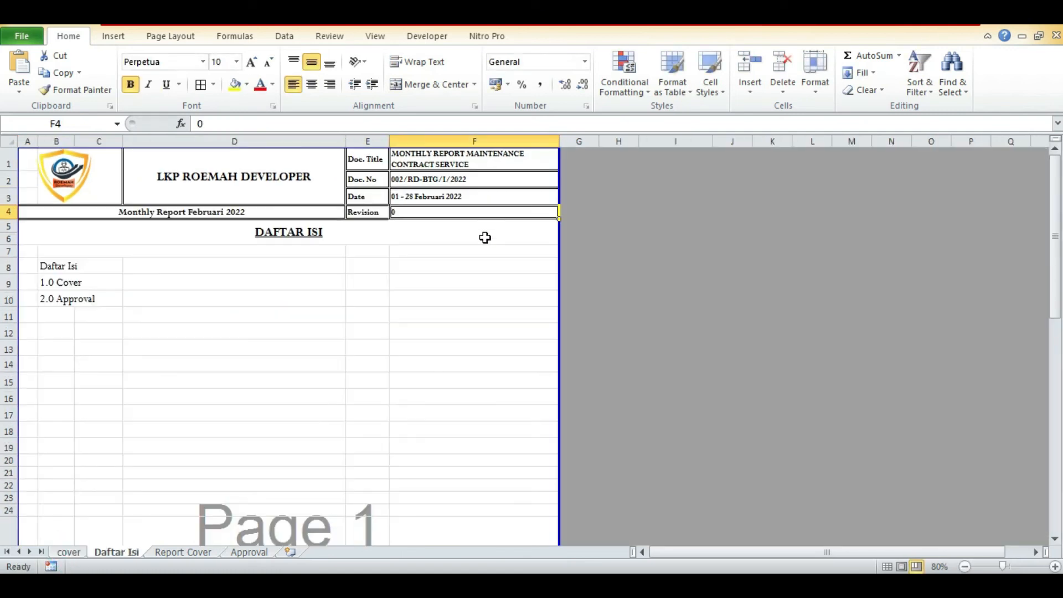
Get the Doc. No formula in F2 of the cover sheet for the document number in F2 of Daftar Isi.
left_click(458, 178)
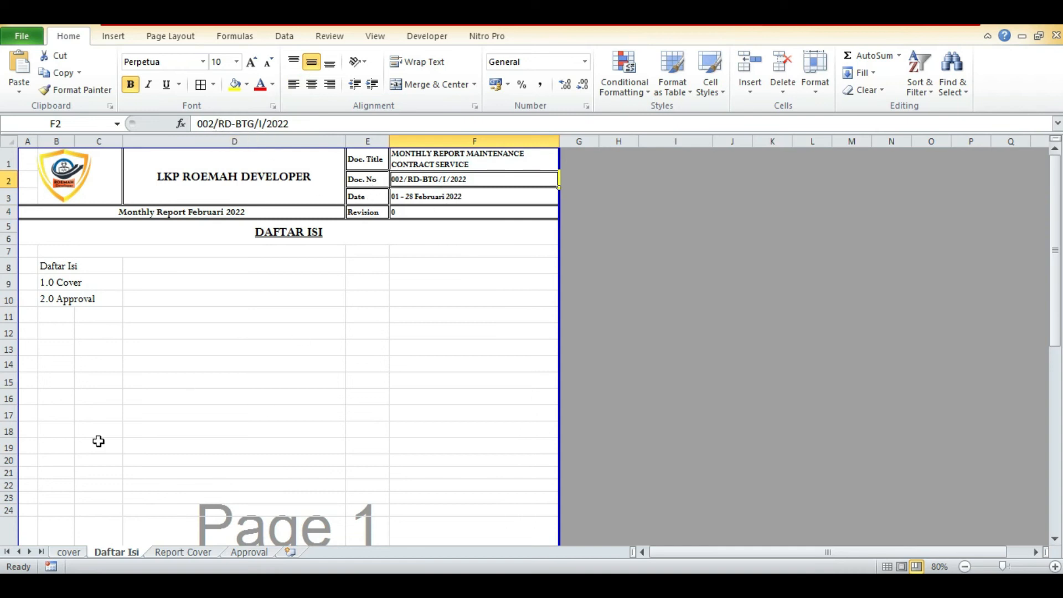
left_click(69, 552)
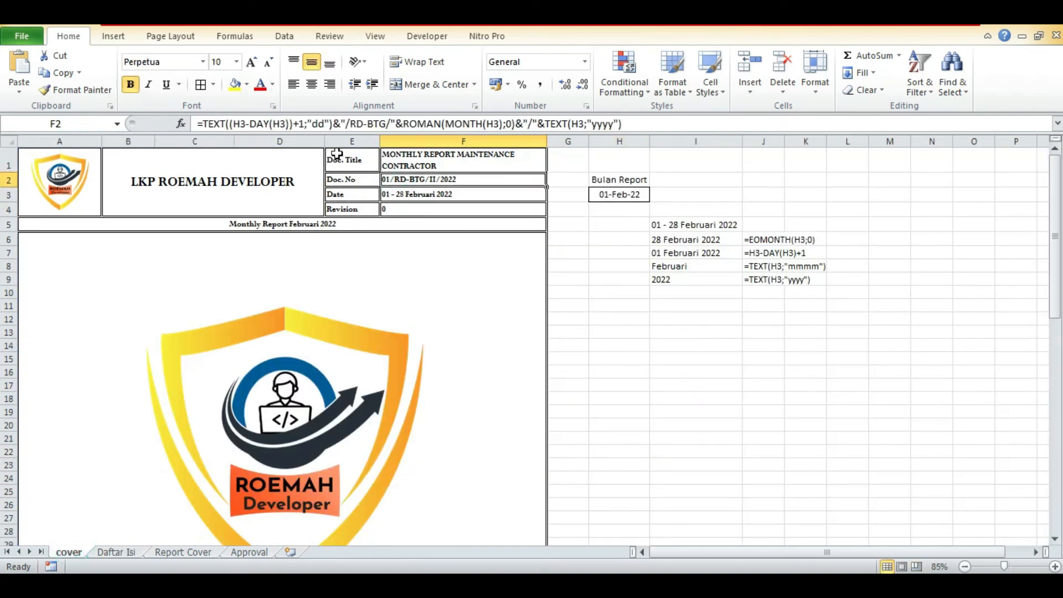
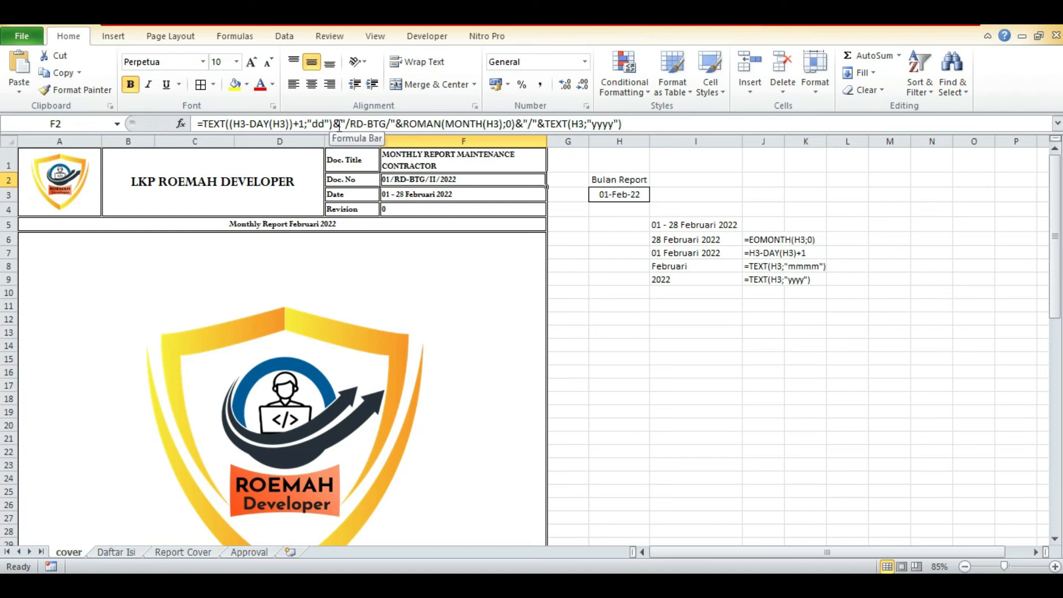
Replace the day part of the Doc. No formula in F2 of the cover sheet with the fixed text "001".
left_click_drag(335, 123, 202, 123)
key("BackSpace")
type("\"")
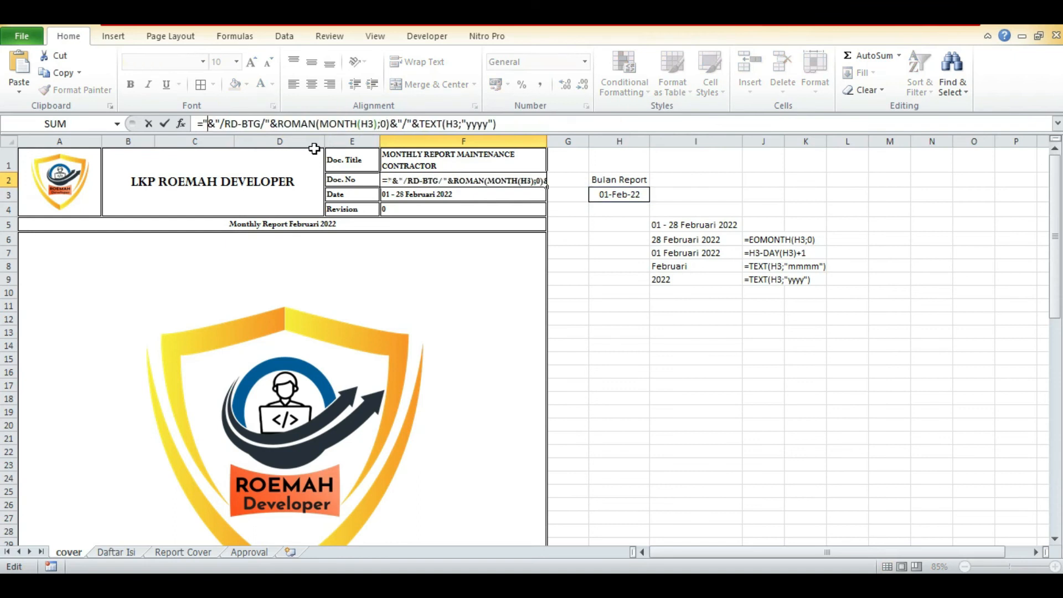
type("001\"")
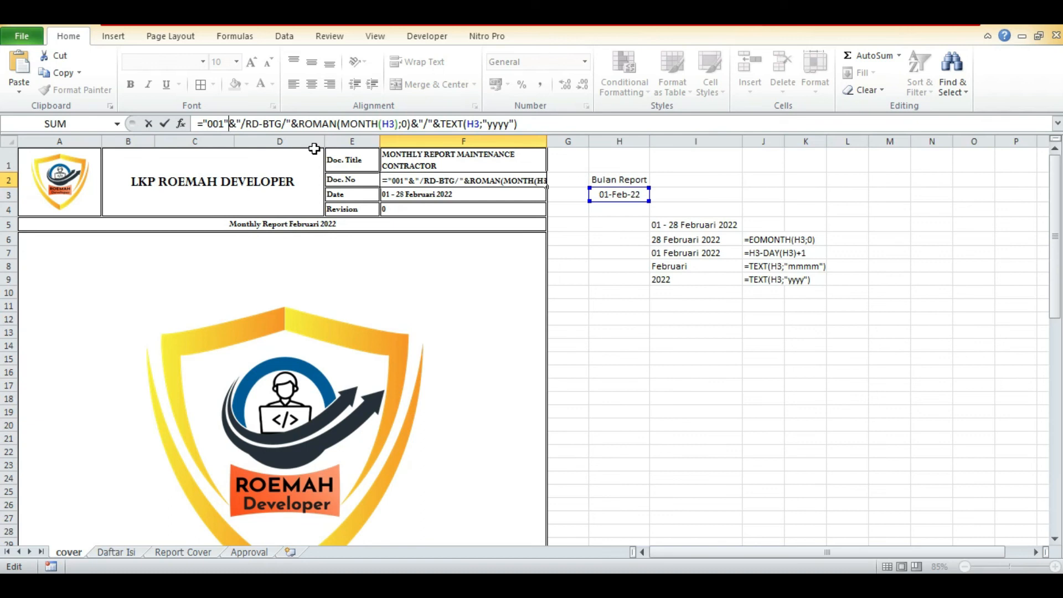
key("Return")
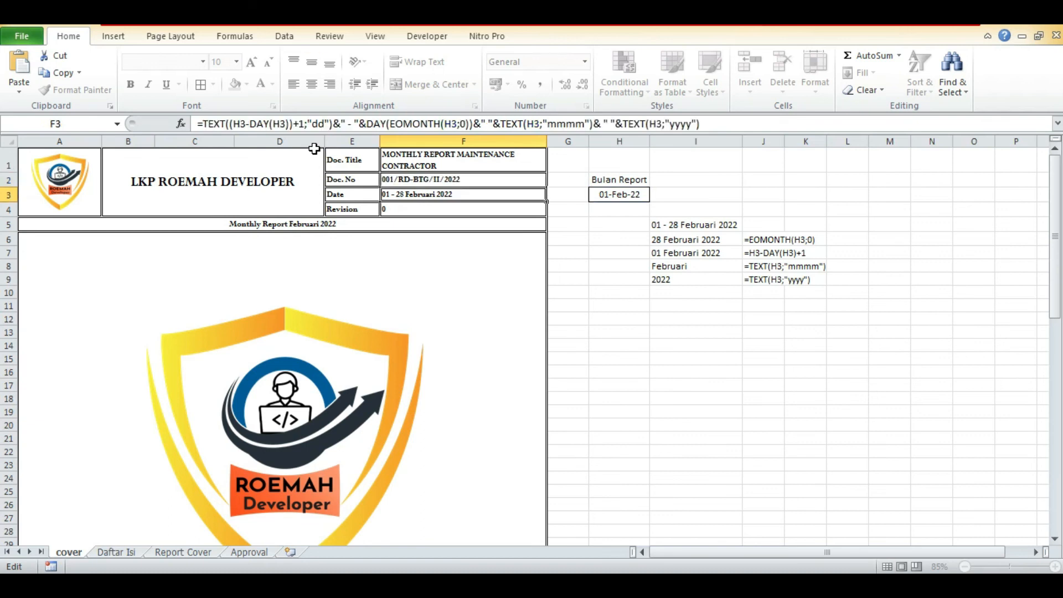
Copy the cover's Doc. No formula into F2 of Daftar Isi and change its leading number to "002".
key("Up")
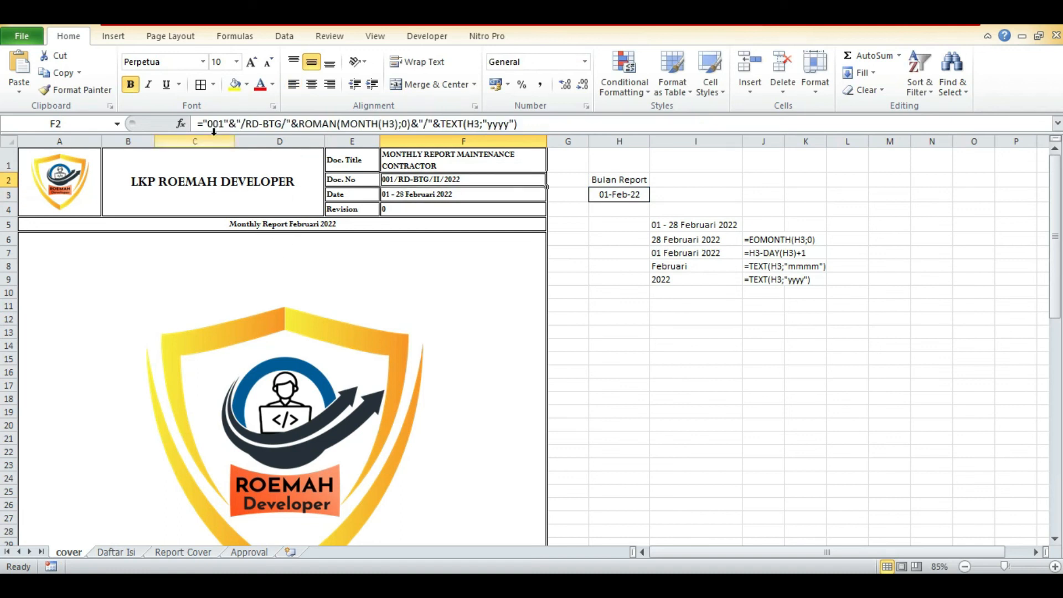
left_click_drag(201, 122, 696, 123)
key("ctrl+c")
key("Return")
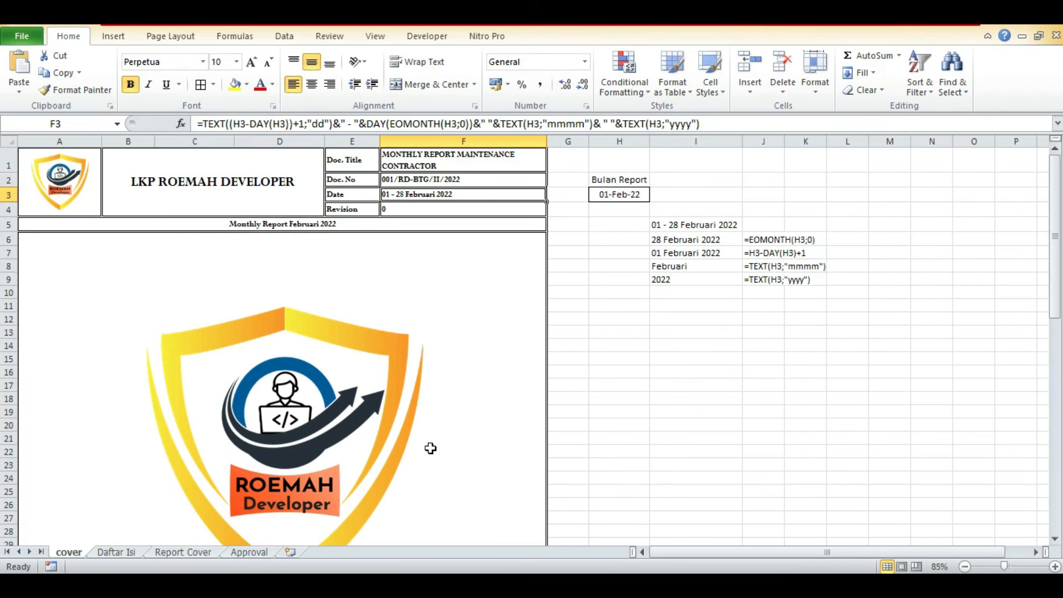
left_click(113, 552)
key("BackSpace")
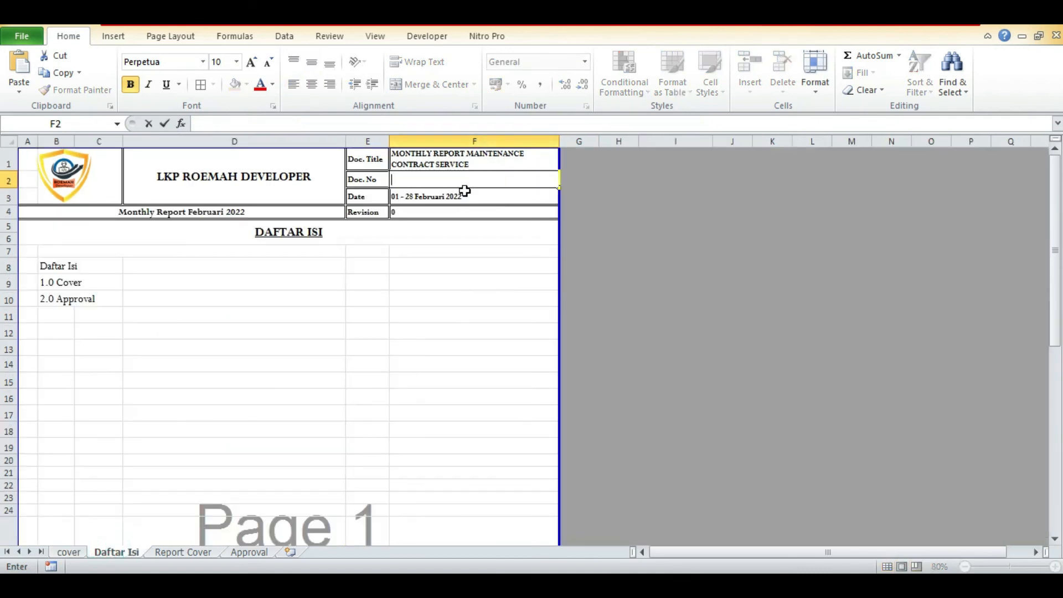
key("ctrl+v")
left_click(221, 122)
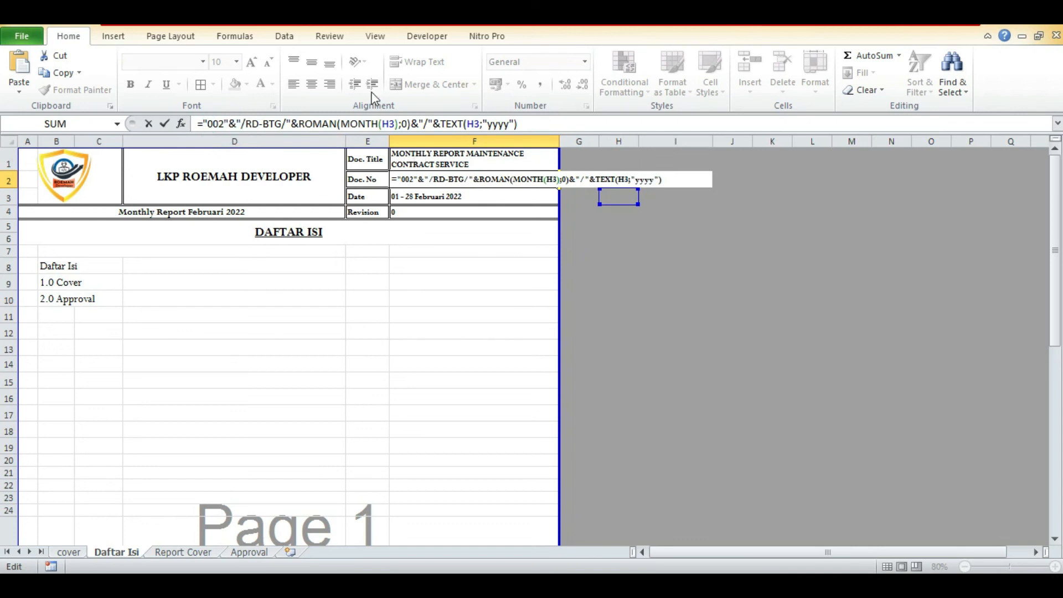
Point the MONTH argument in the Daftar Isi Doc. No formula to the Bulan Report date, cover!H3.
left_click(395, 122)
key("BackSpace")
key("BackSpace")
left_click(75, 555)
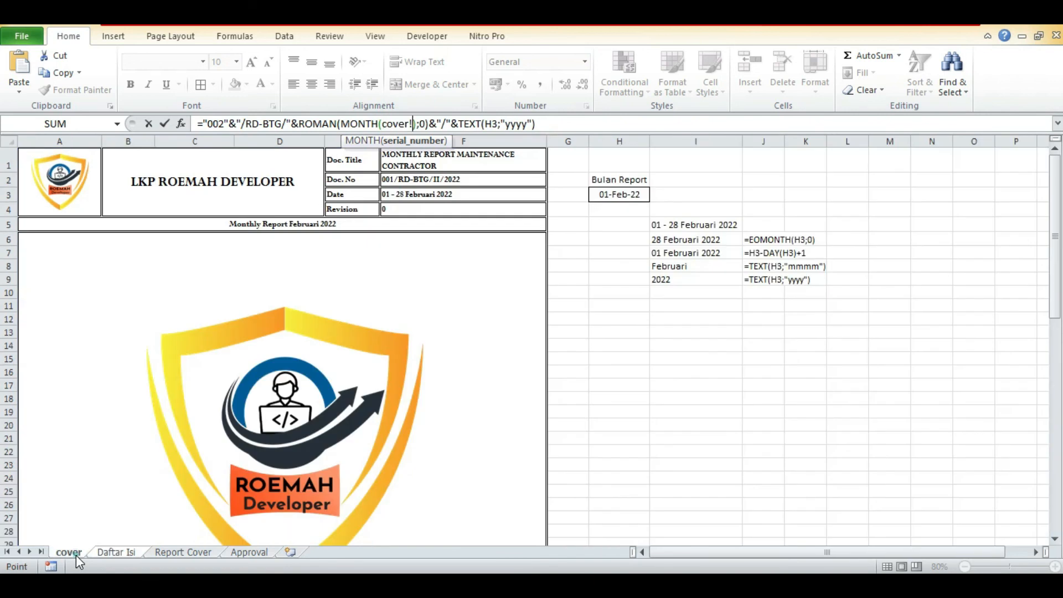
left_click(632, 194)
key("Return")
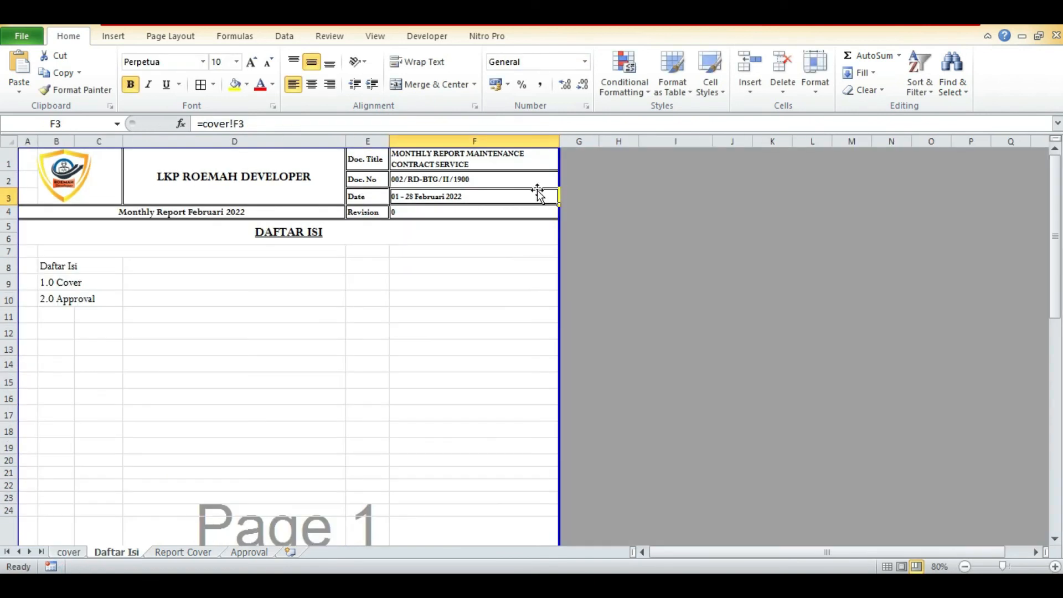
Point the TEXT year argument in the Daftar Isi Doc. No formula to cover!H3.
double_click(509, 123)
key("BackSpace")
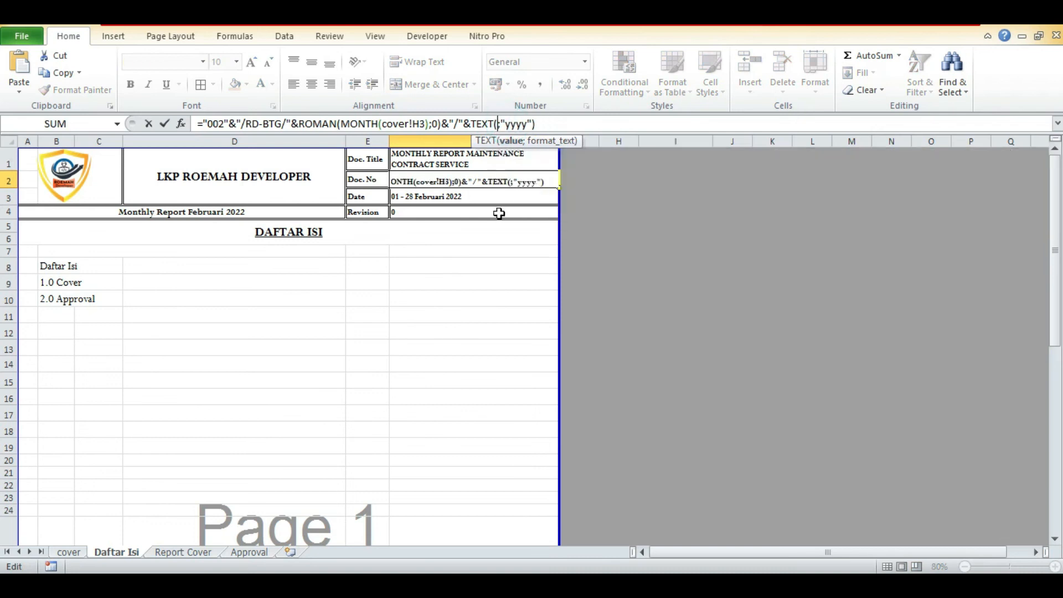
left_click(82, 550)
left_click(625, 194)
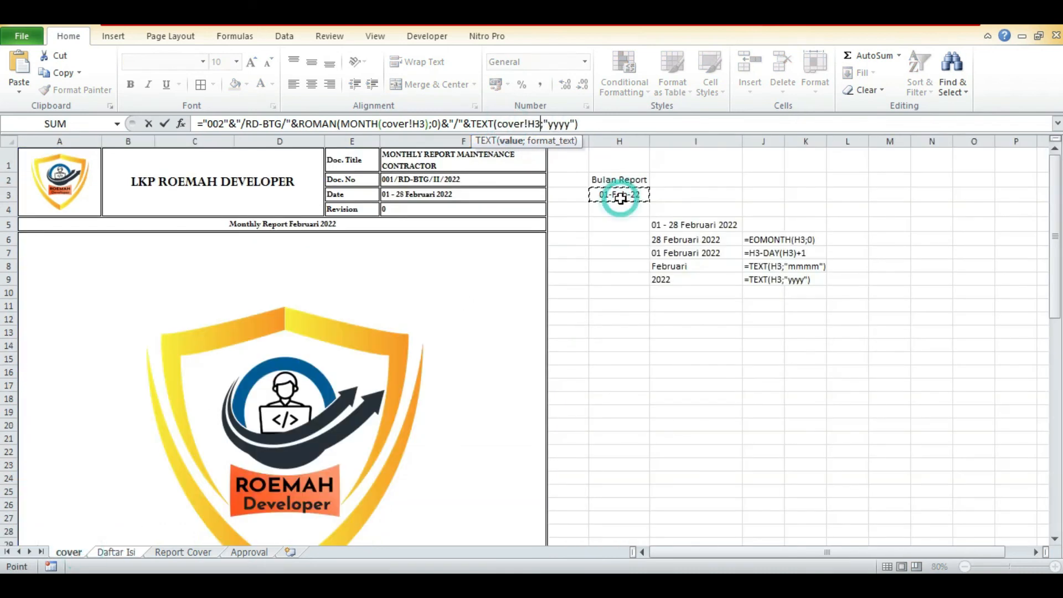
key("Return")
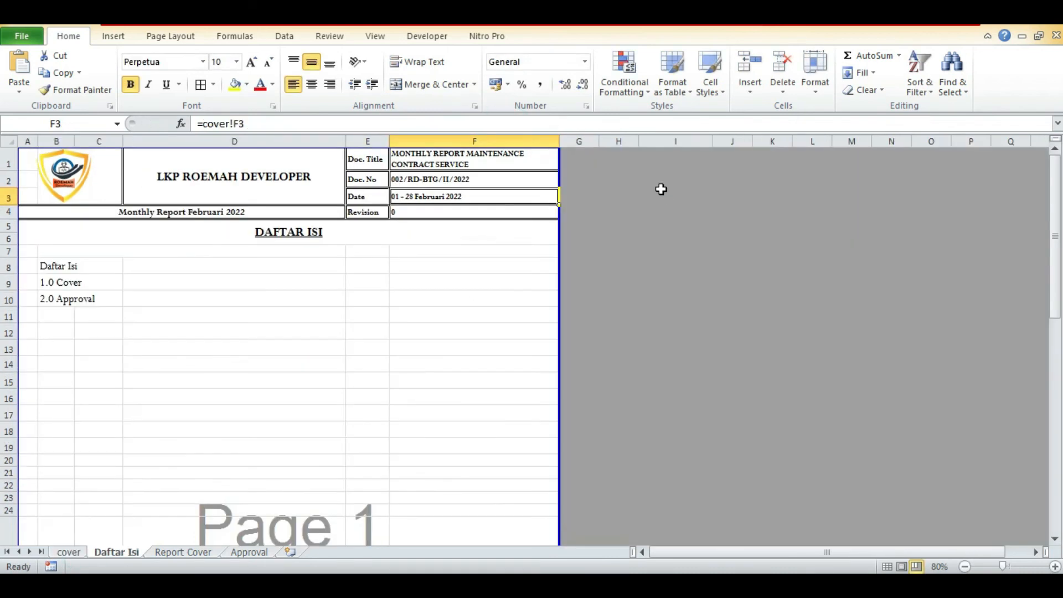
Copy the completed Doc. No formula text from F2 of the Daftar Isi sheet.
left_click(472, 209)
left_click(209, 209)
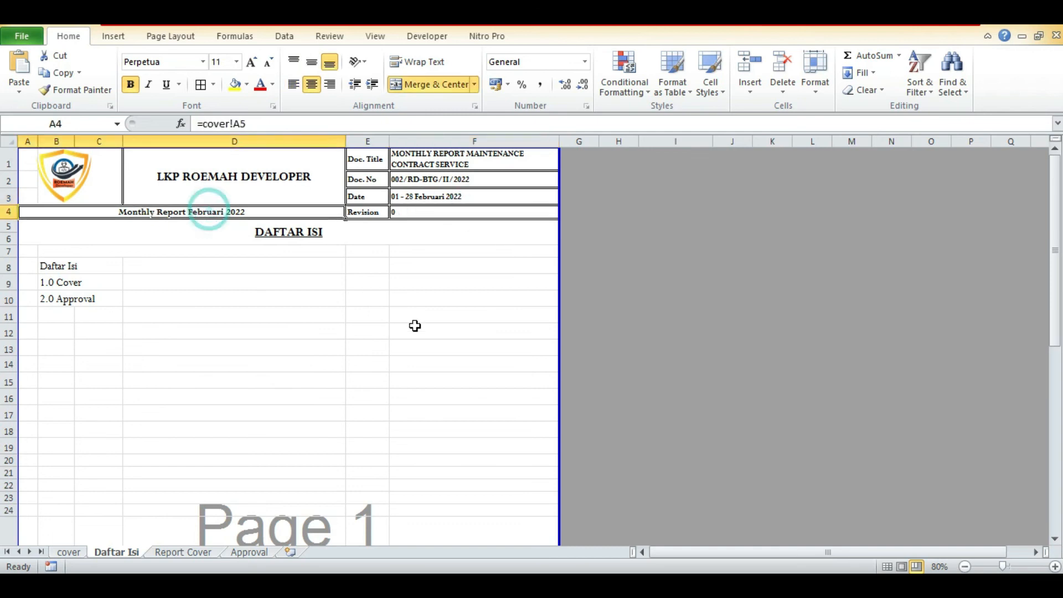
left_click(474, 180)
left_click(580, 123)
left_click_drag(580, 124, 112, 127)
key("Return")
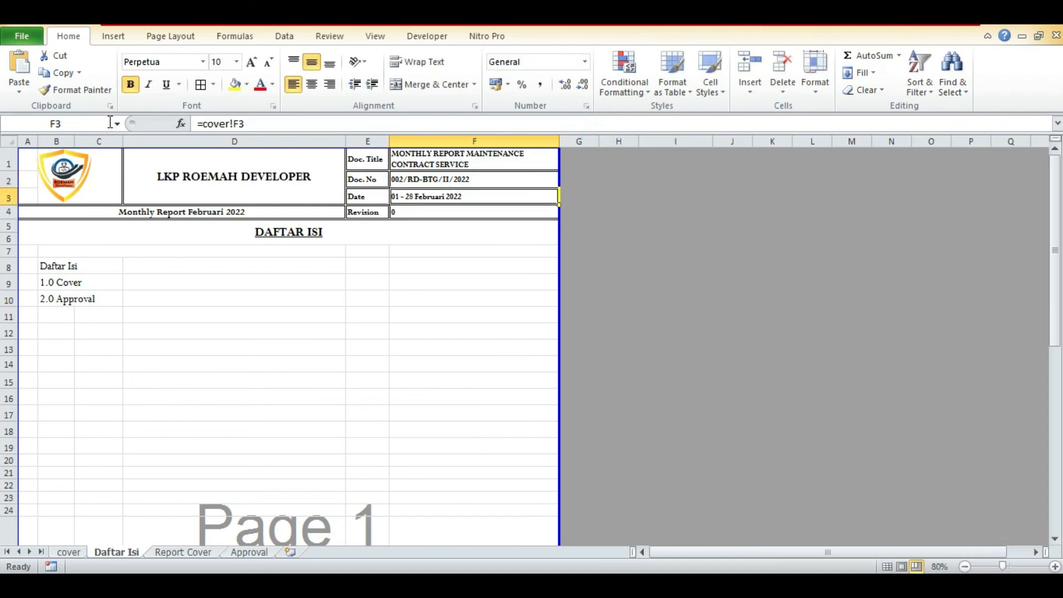
Replace the Doc. No in E2 of the Report Cover sheet with the copied formula, using "003" as its leading number.
left_click(183, 552)
left_click(446, 182)
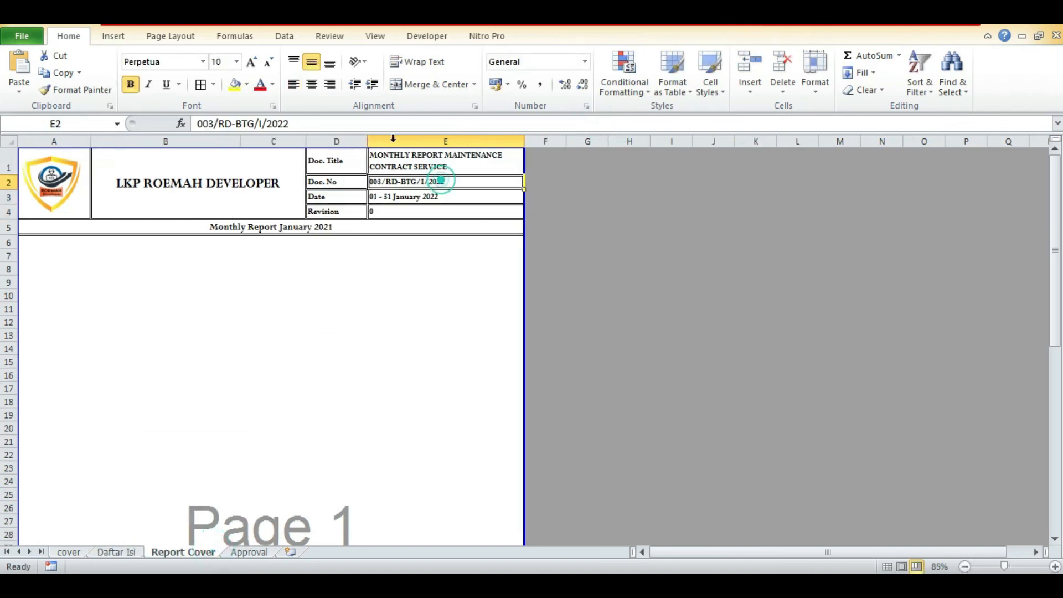
left_click_drag(291, 124, 209, 110)
key("ctrl+v")
left_click(221, 123)
key("BackSpace")
type("3")
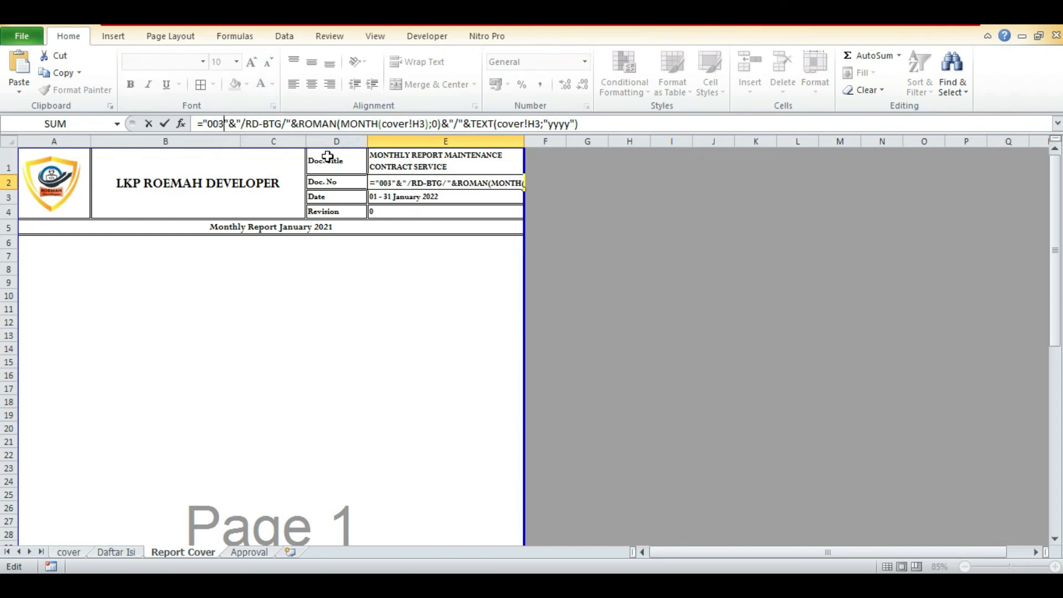
key("Return")
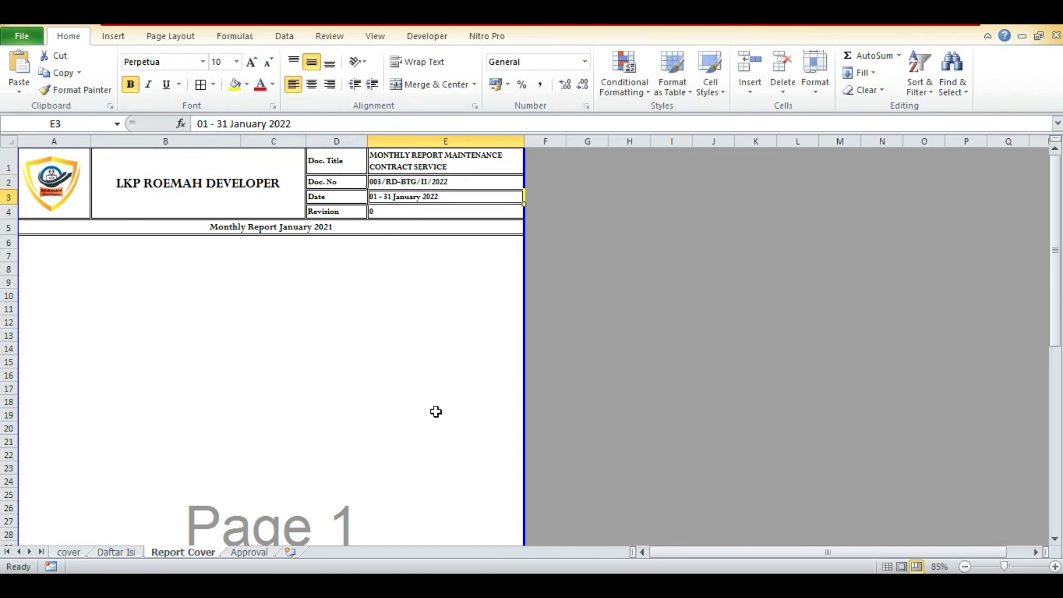
Replace the Doc. No. in L2 of the Approval sheet with the copied formula, using "004" as its leading number.
left_click(264, 551)
left_click(694, 177)
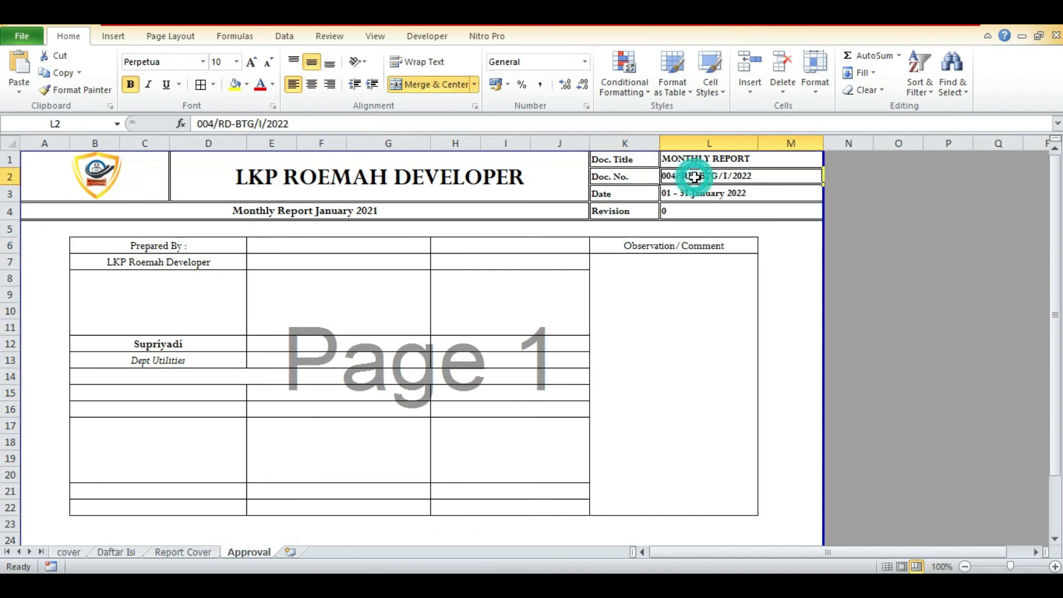
type("=")
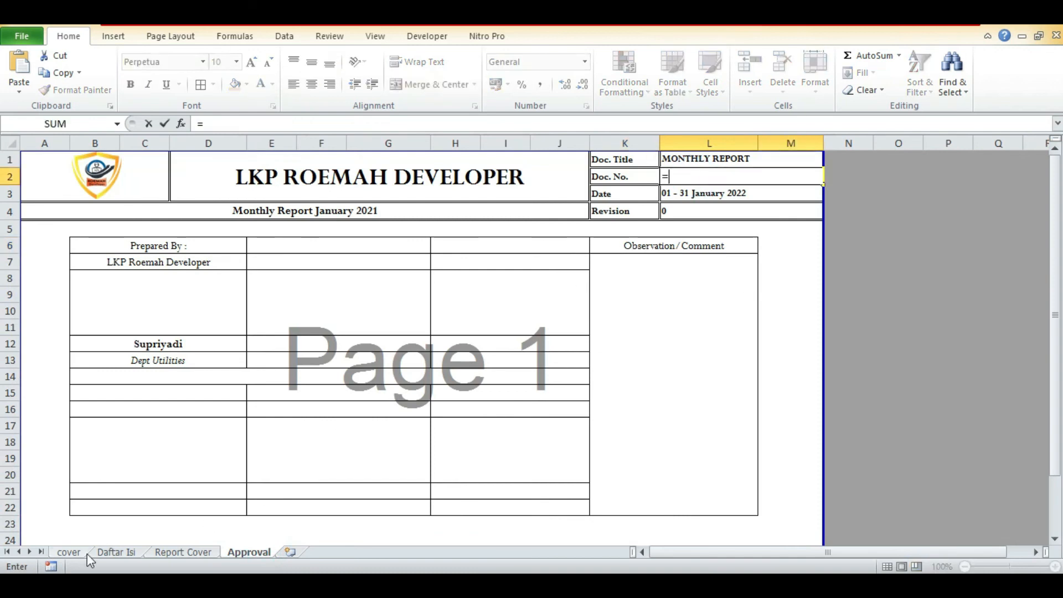
left_click(69, 551)
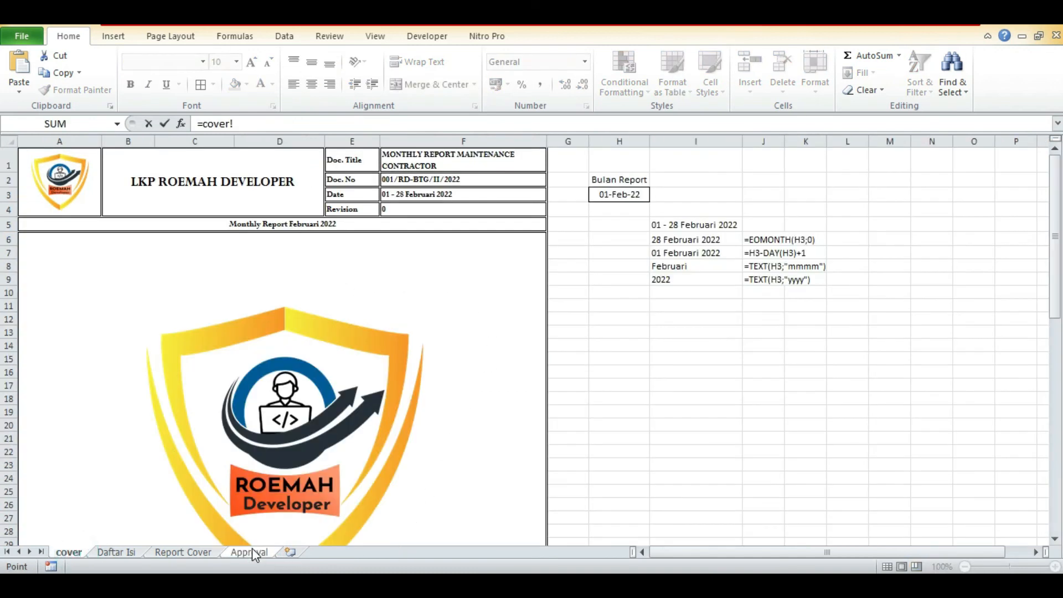
left_click_drag(272, 128, 170, 115)
type("=\"002\"&\"/RD-BTG/\"&ROMAN(MONTH(cover!H3);0)&\"/\"&TEXT(cover!H3;\"yyyy\")")
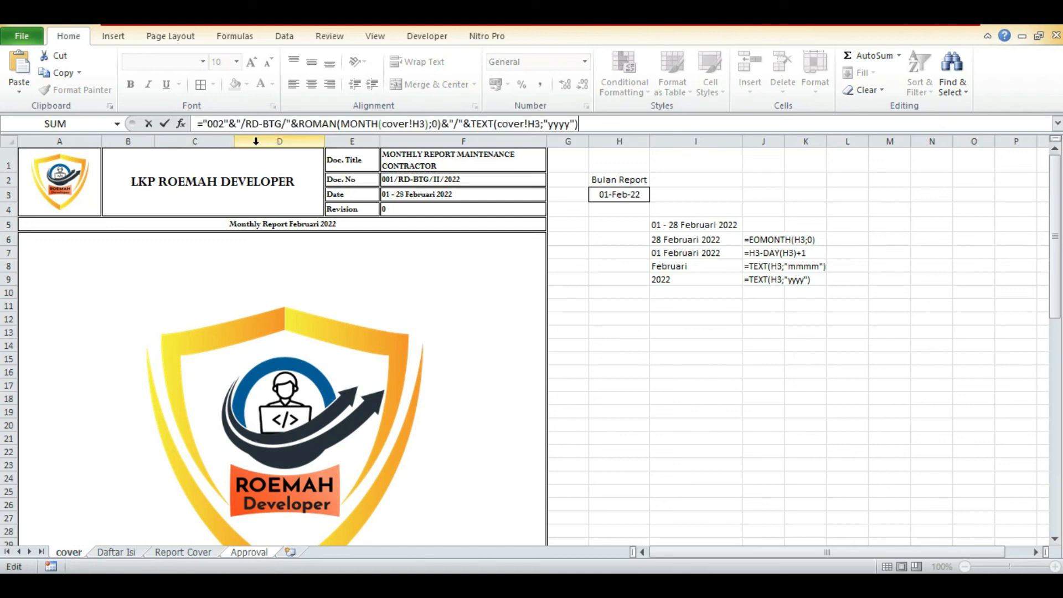
left_click(225, 123)
key("BackSpace")
type("4")
key("Return")
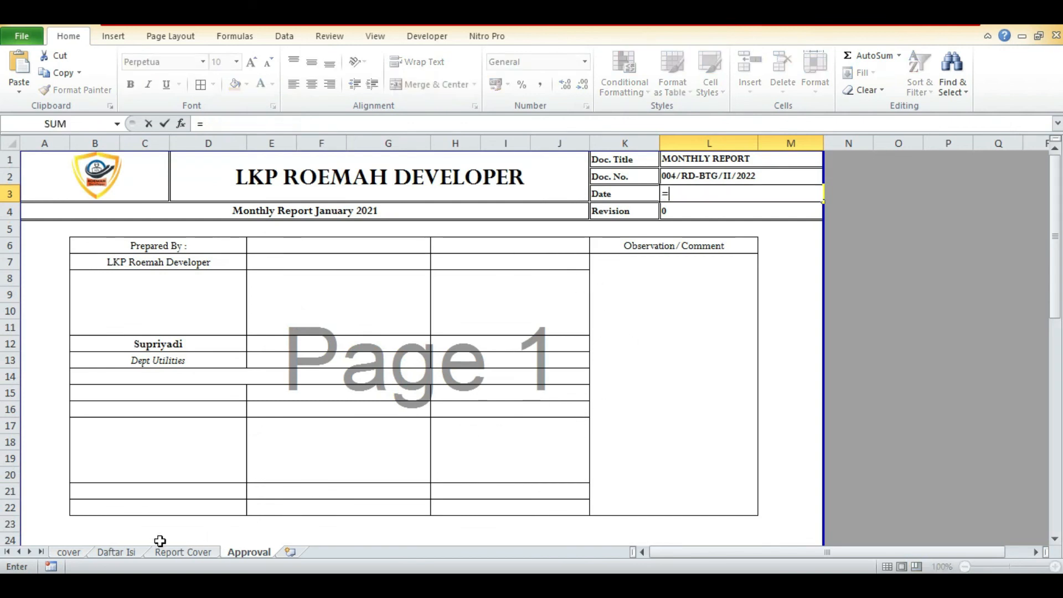
Link the Date cell L3 on the Approval sheet to the date range in F3 of the cover sheet.
left_click(67, 552)
left_click(396, 194)
key("Return")
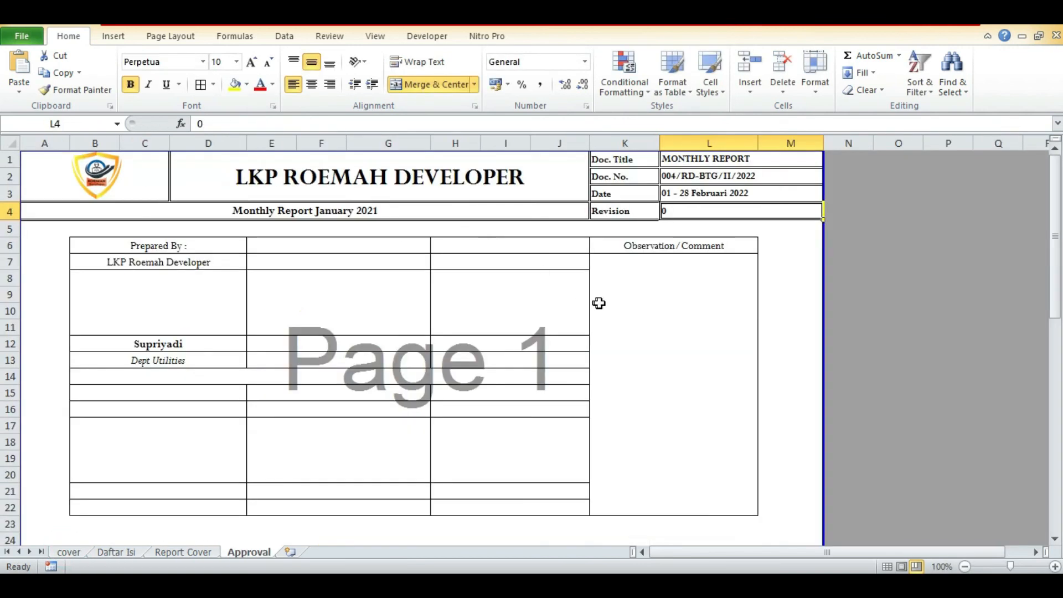
Link the monthly report title in A4 of the Approval sheet to the title in A5 of the cover sheet.
left_click(441, 209)
type("=")
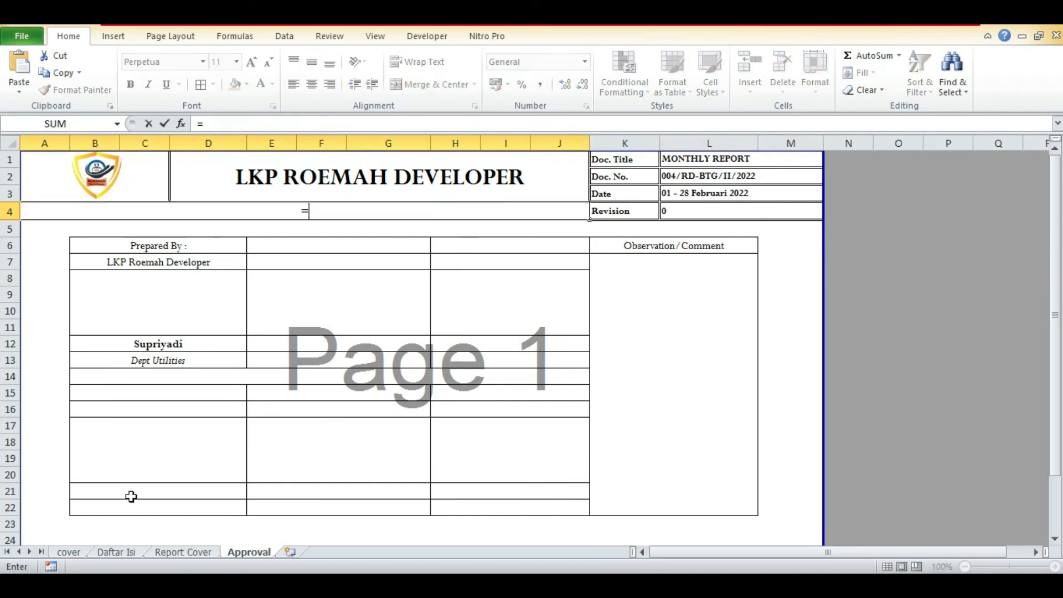
left_click(67, 552)
left_click(208, 224)
key("Return")
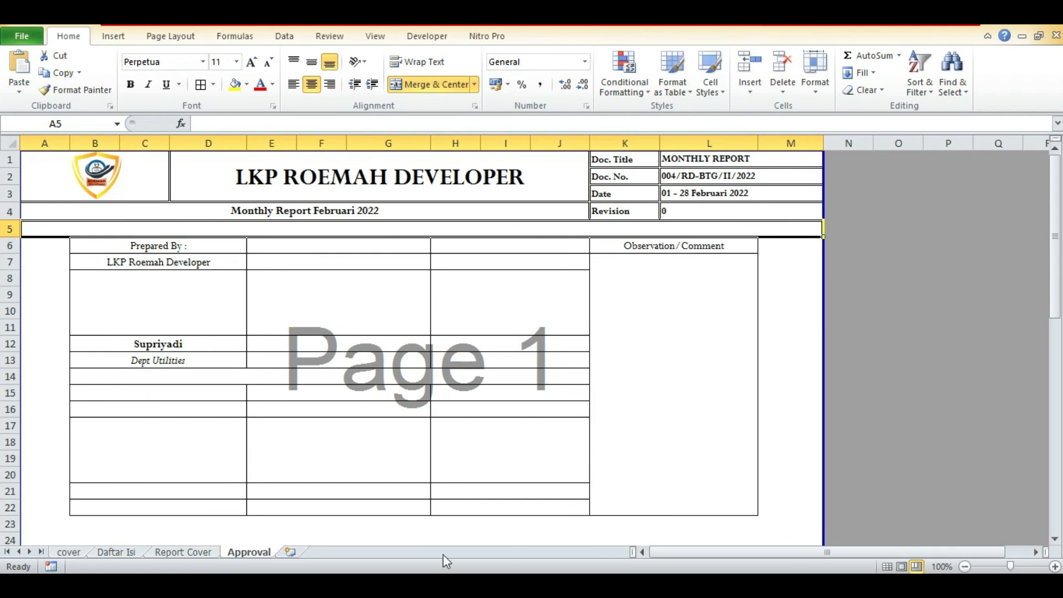
Link the Date cell E3 on the Report Cover sheet to the date range in F3 of the cover sheet.
left_click(210, 553)
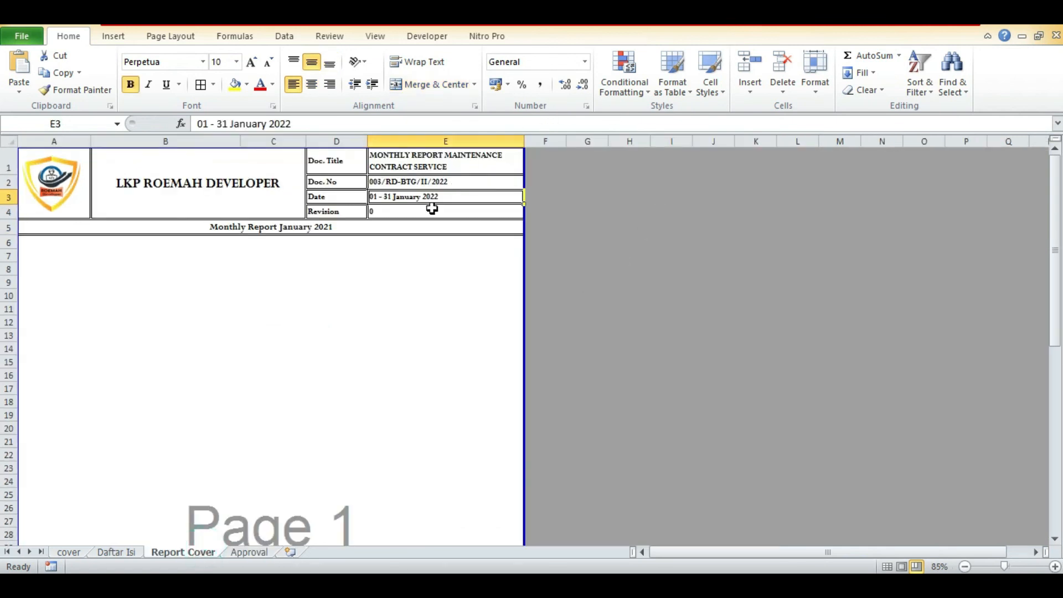
type("=")
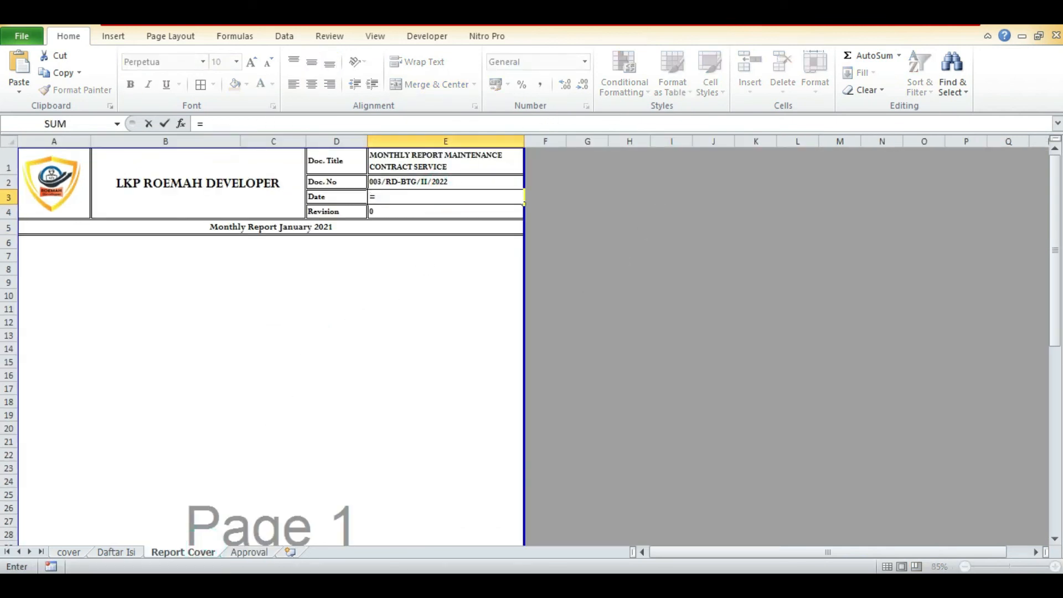
left_click(69, 551)
left_click(491, 194)
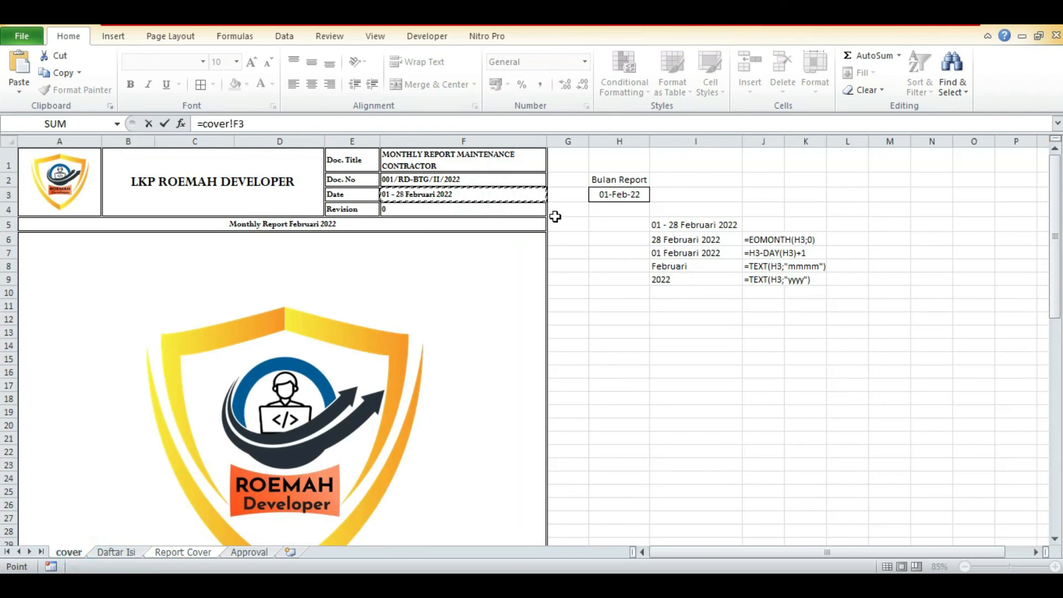
key("Return")
Link the monthly report title in A5 of the Report Cover sheet to the title in A5 of the cover sheet.
left_click(259, 233)
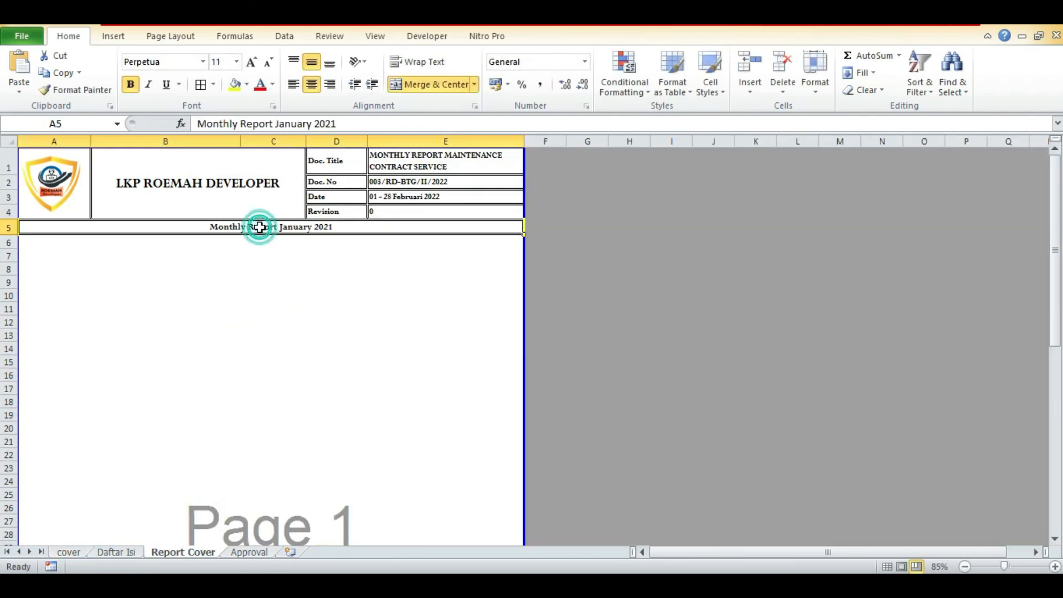
type("=")
left_click(78, 551)
left_click(403, 226)
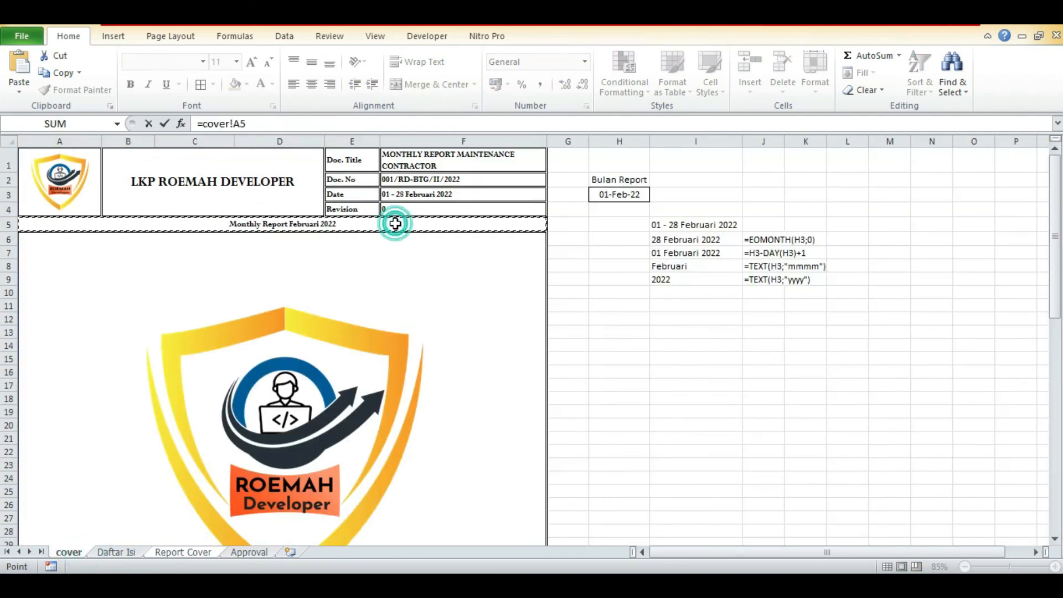
key("Return")
Check the title, date, Doc. No and Doc. Title cells in the Daftar Isi header.
left_click(136, 550)
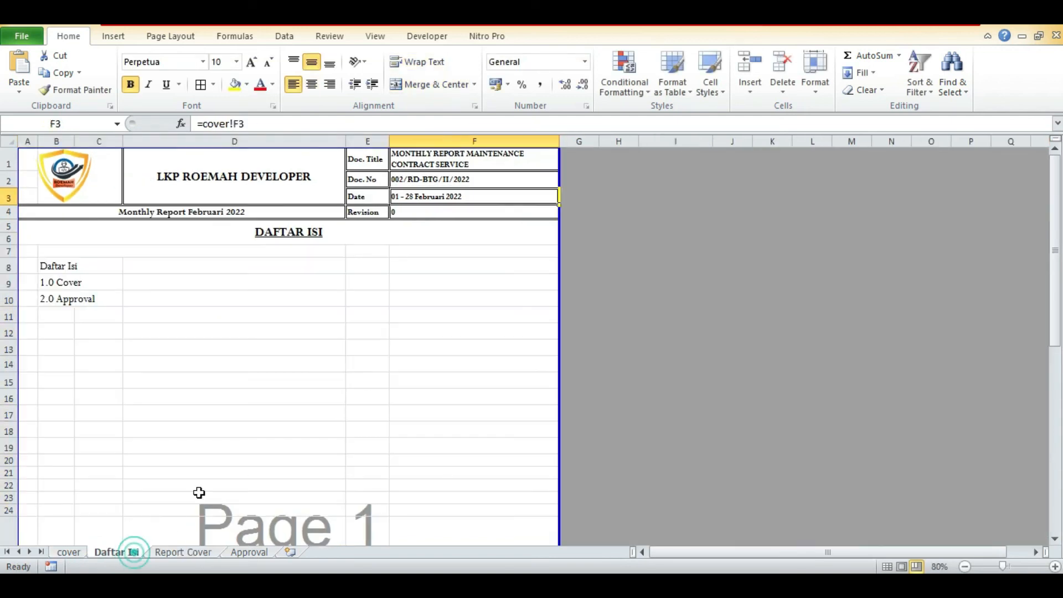
left_click(313, 213)
left_click(444, 193)
left_click(456, 178)
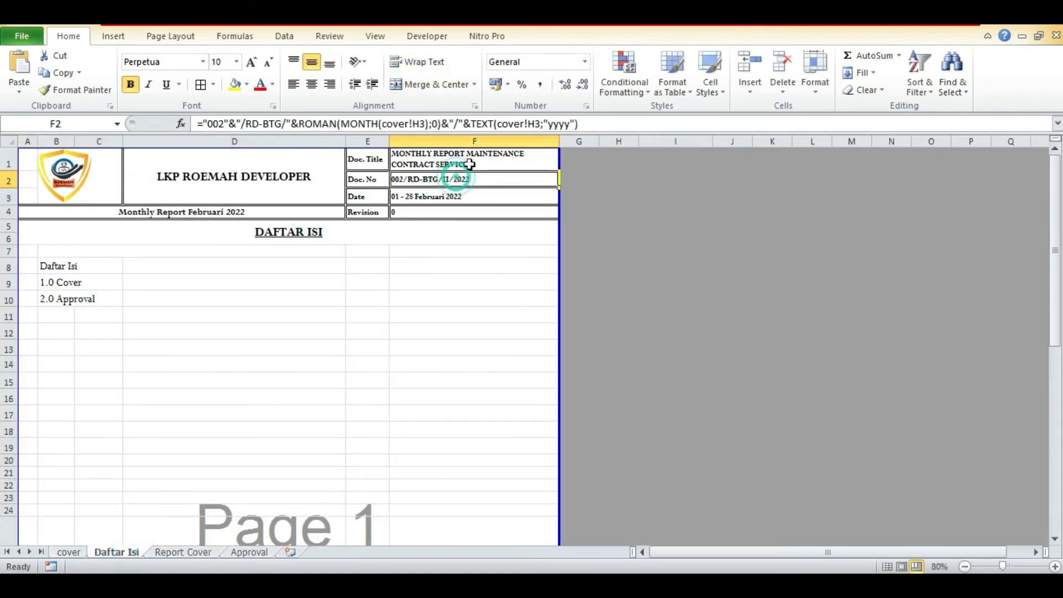
left_click(463, 164)
Set the Bulan Report date in H3 of the cover sheet to 15 March.
left_click(69, 552)
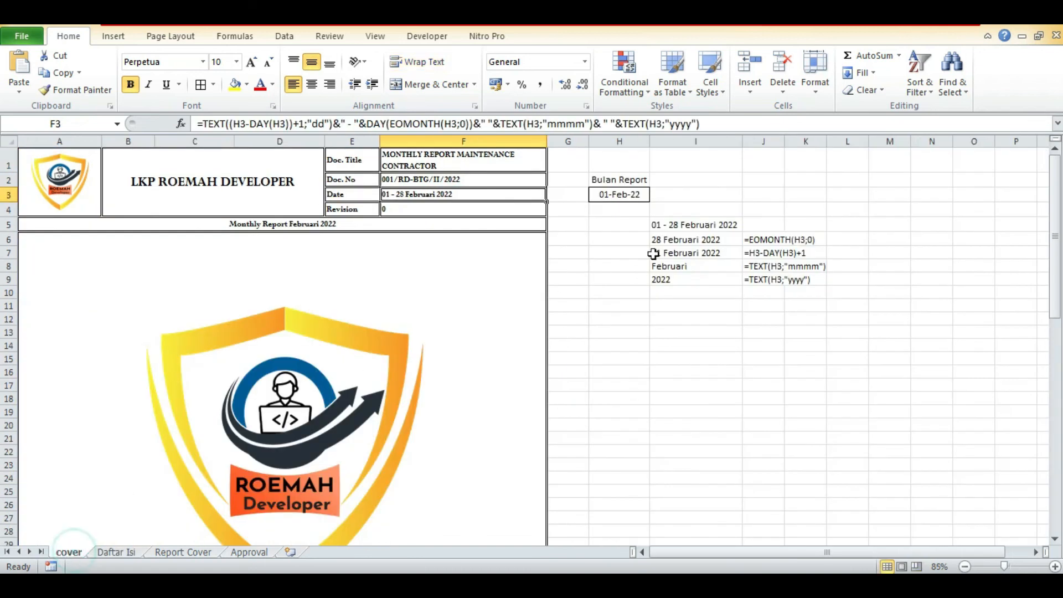
left_click(630, 193)
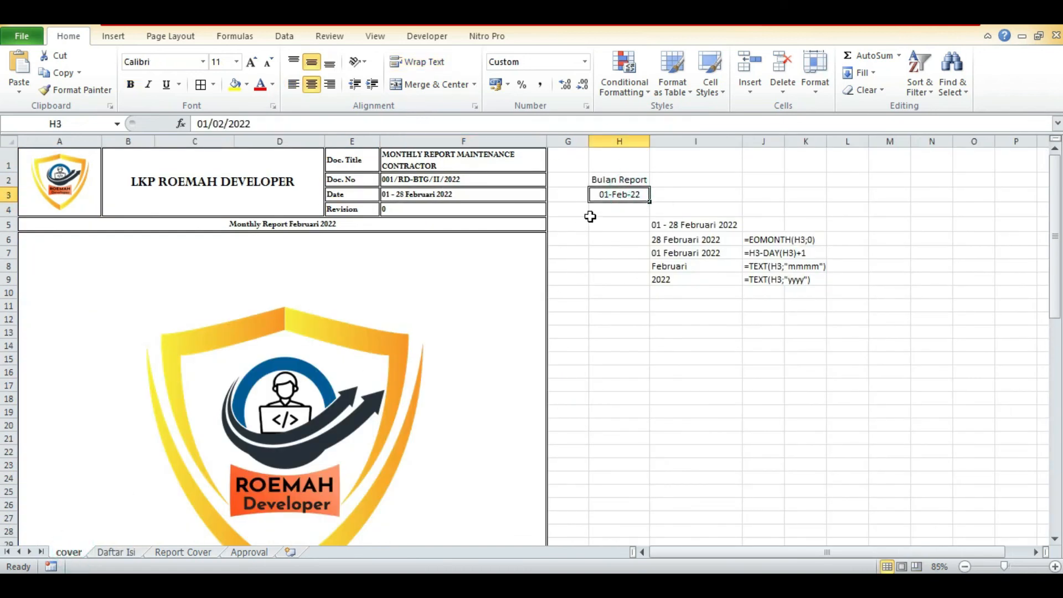
type("15")
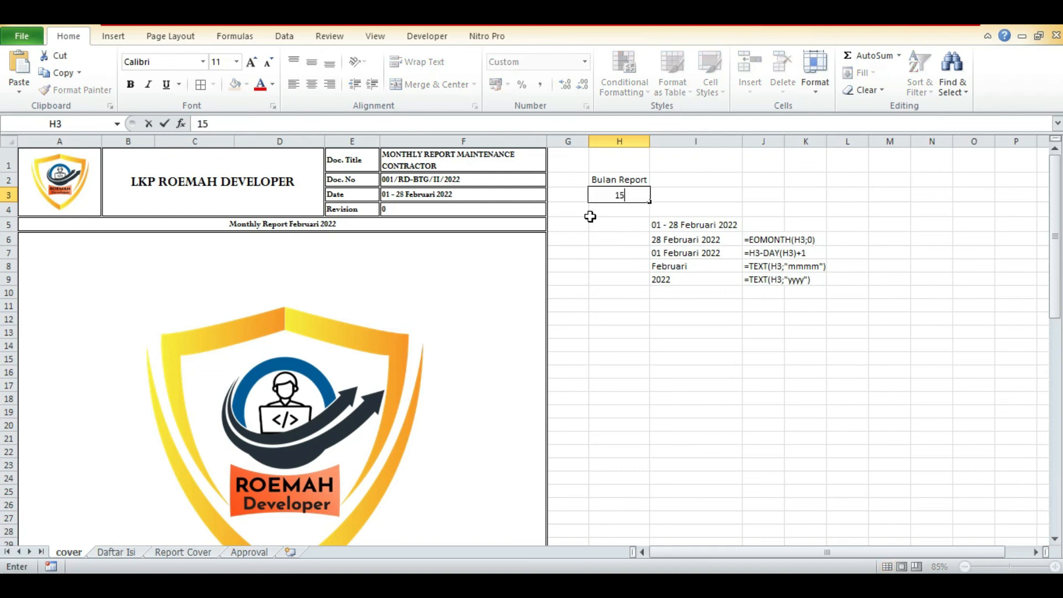
type(" mar")
key("Return")
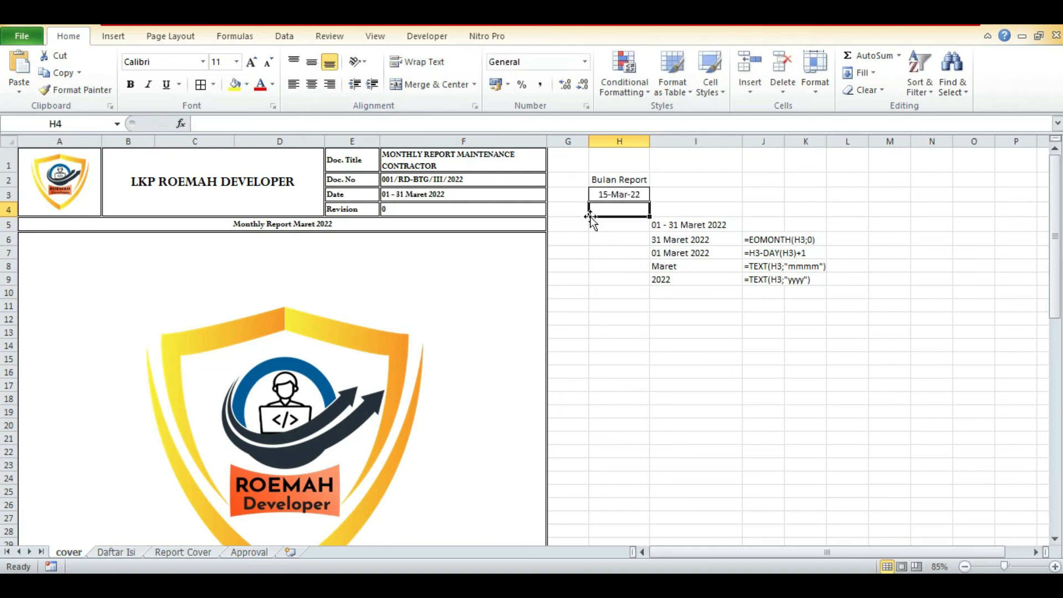
Check the header date range and the large monthly report title beneath the logo on the cover sheet.
key("Up")
key("Left")
key("Left")
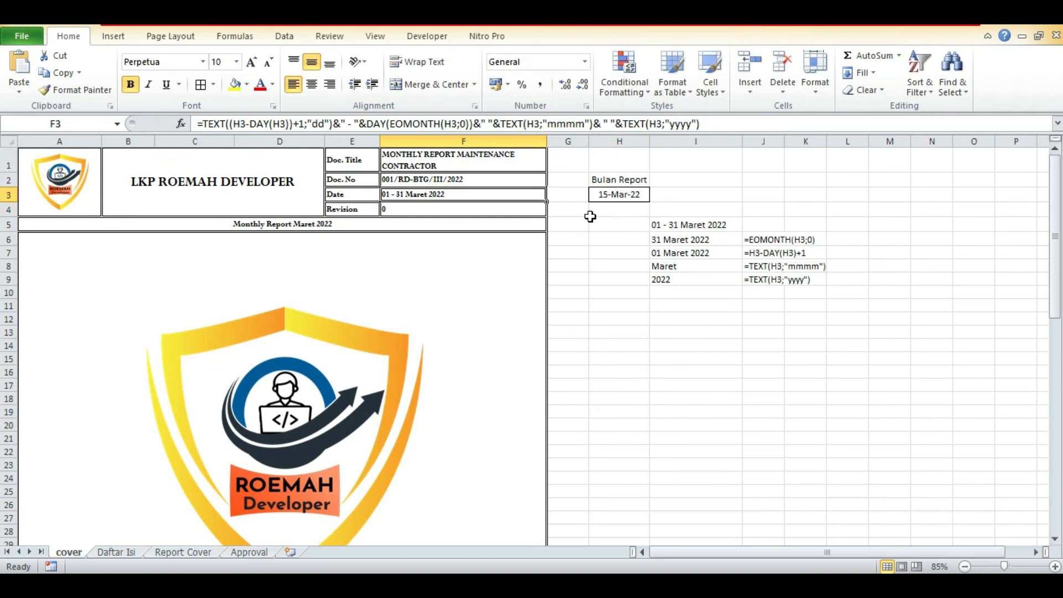
scroll(428, 287, "down", 6)
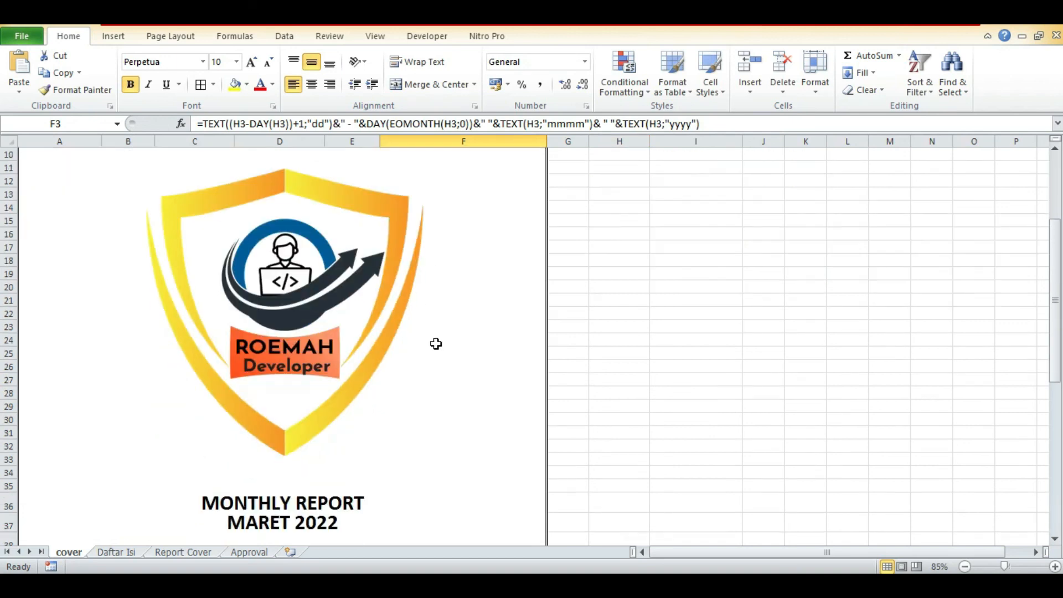
scroll(631, 394, "down", 3)
scroll(632, 394, "up", 10)
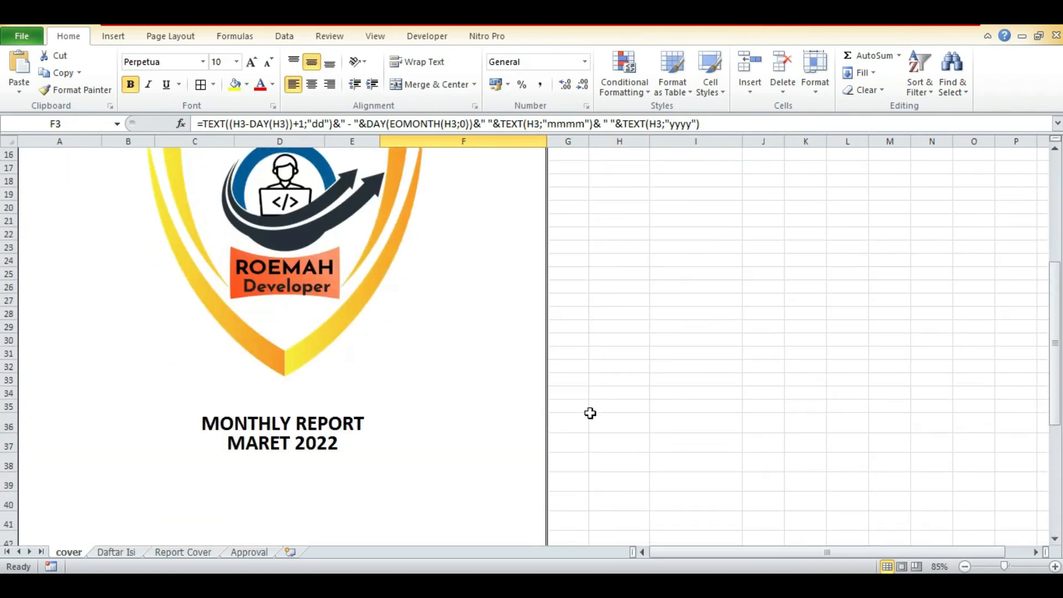
Check the headers of the Approval, Report Cover and Daftar Isi sheets, and return to the Bulan Report cells on the cover sheet.
left_click(205, 552)
left_click(246, 551)
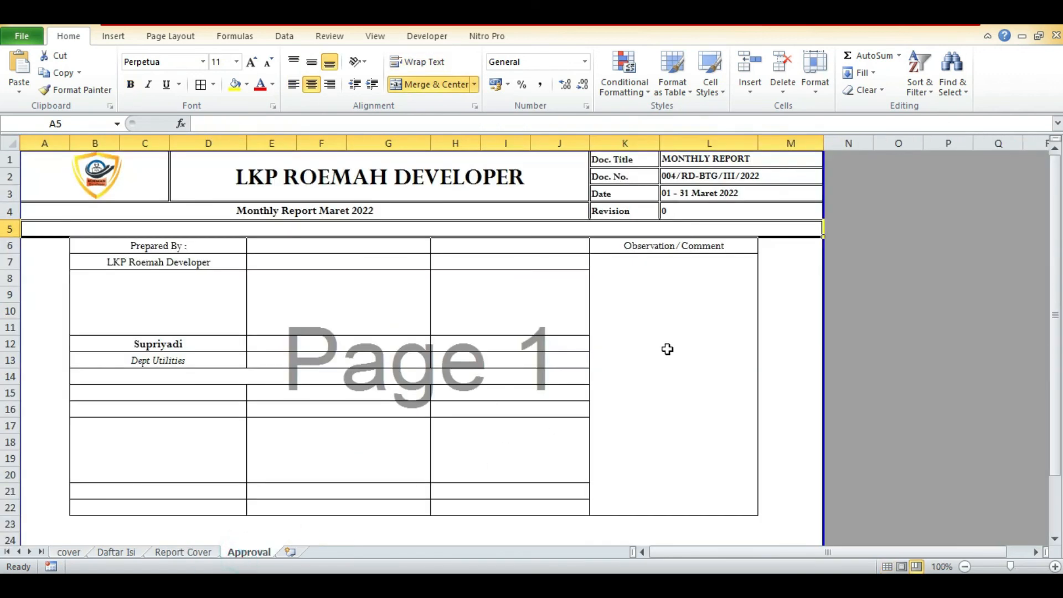
left_click(740, 191)
left_click(196, 553)
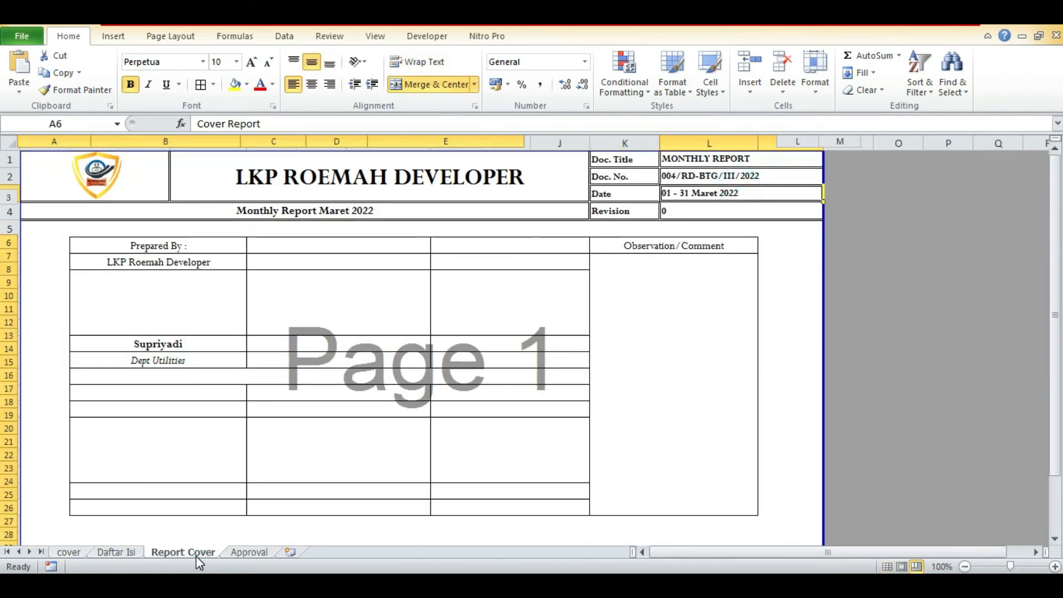
left_click(117, 552)
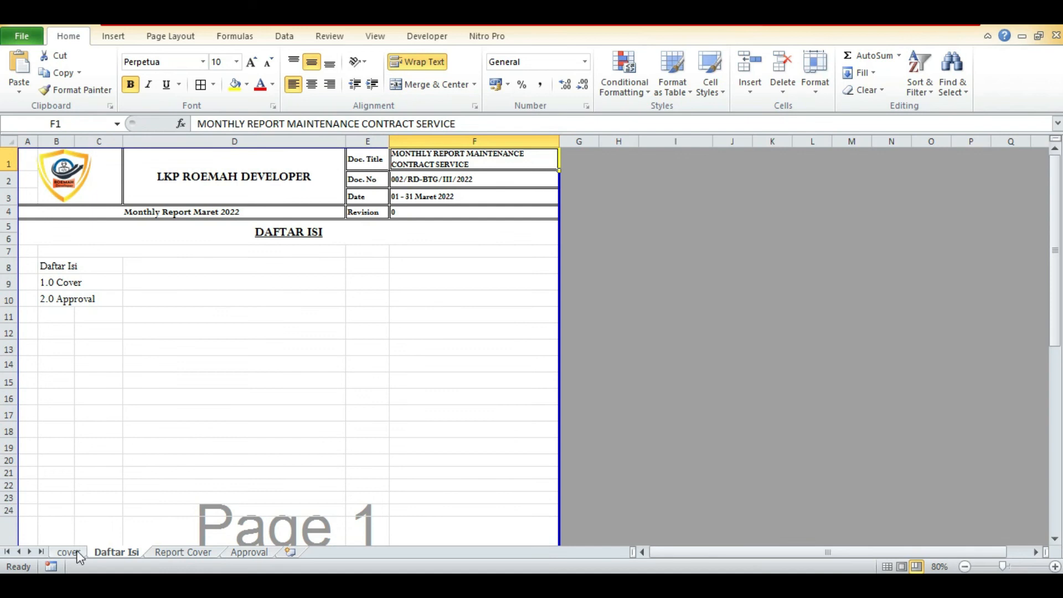
left_click(68, 552)
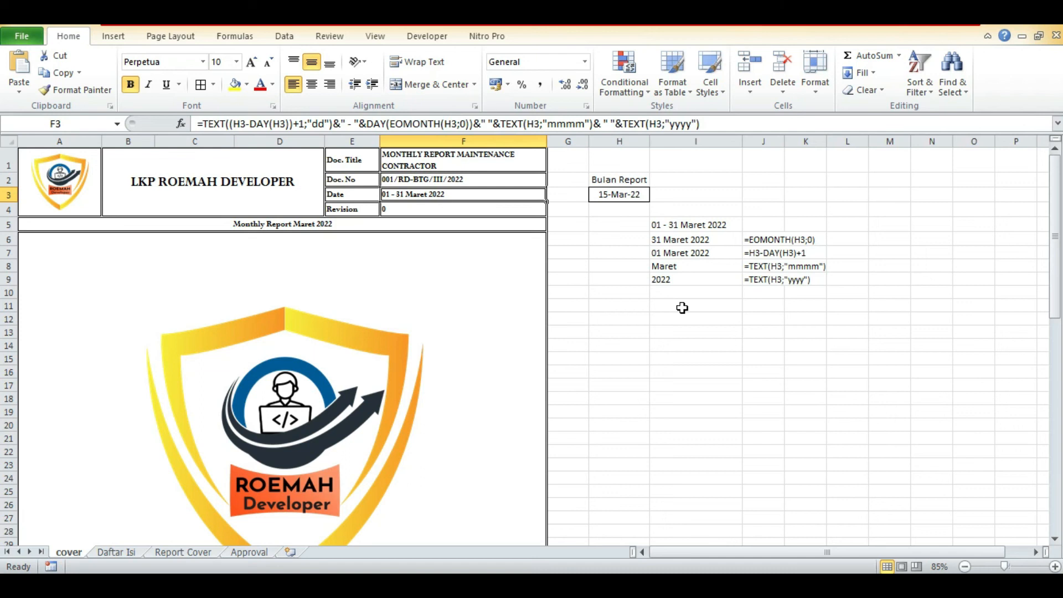
left_click(641, 196)
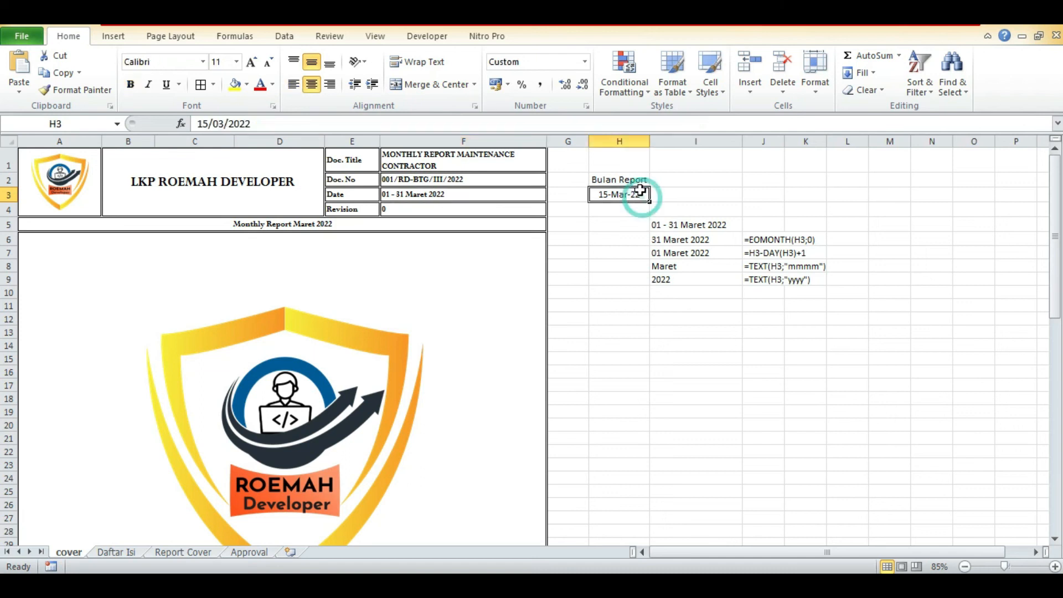
left_click(637, 177)
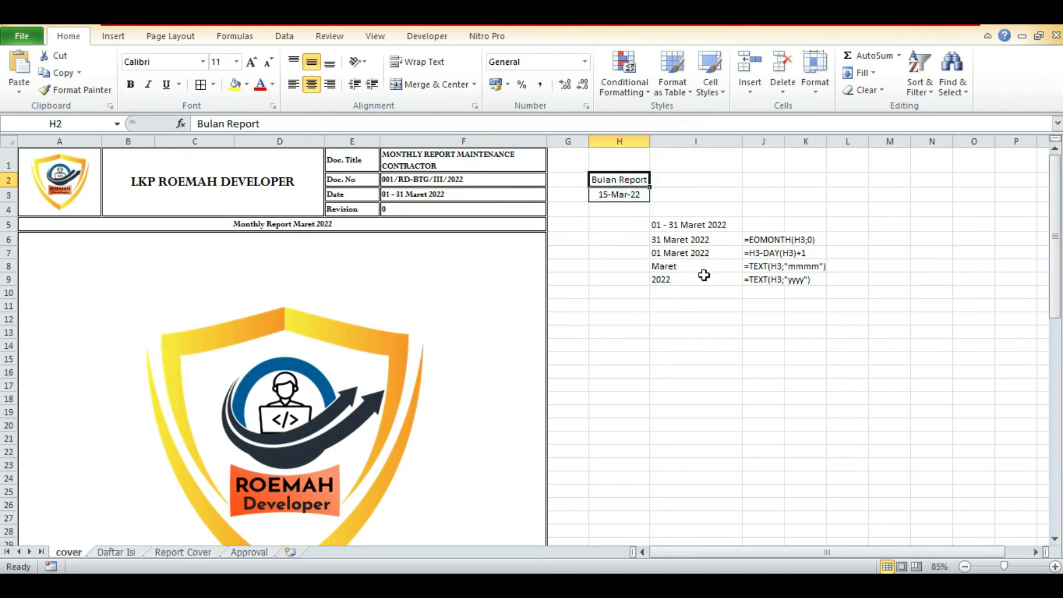